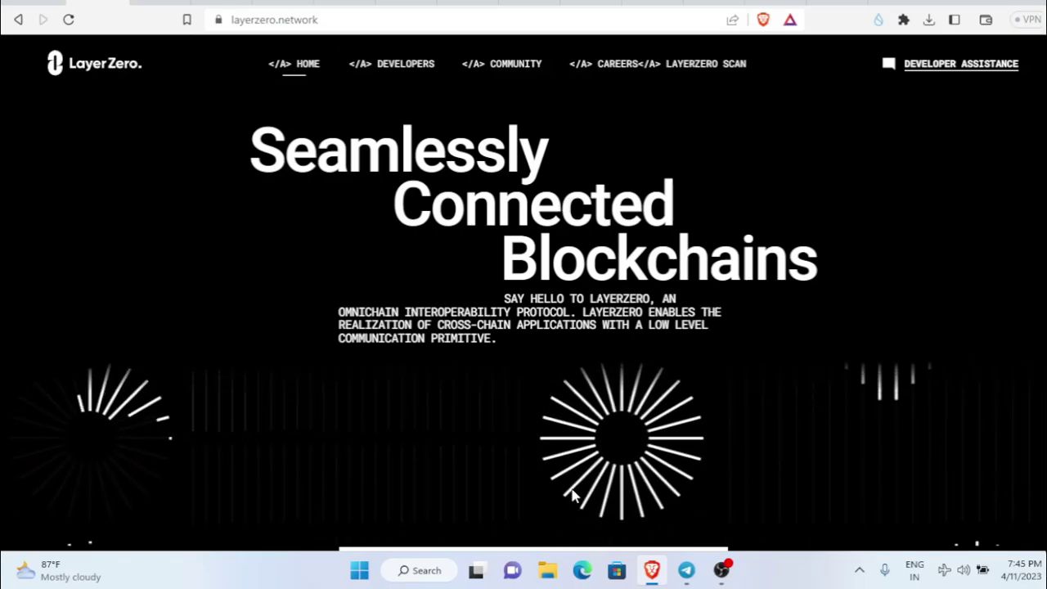
Switch to Telegram and look through the Chennai Marketer channel's April posts on $NEAR and $ROSE trades
left_click(686, 570)
scroll(725, 381, "up", 3)
scroll(725, 381, "down", 3)
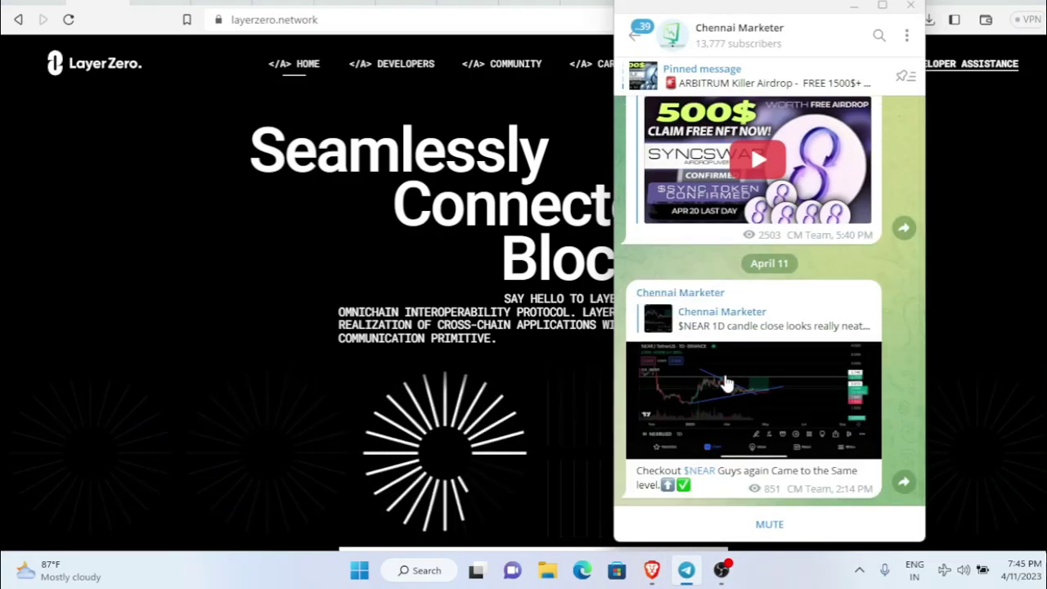
scroll(724, 381, "up", 5)
scroll(724, 381, "up", 10)
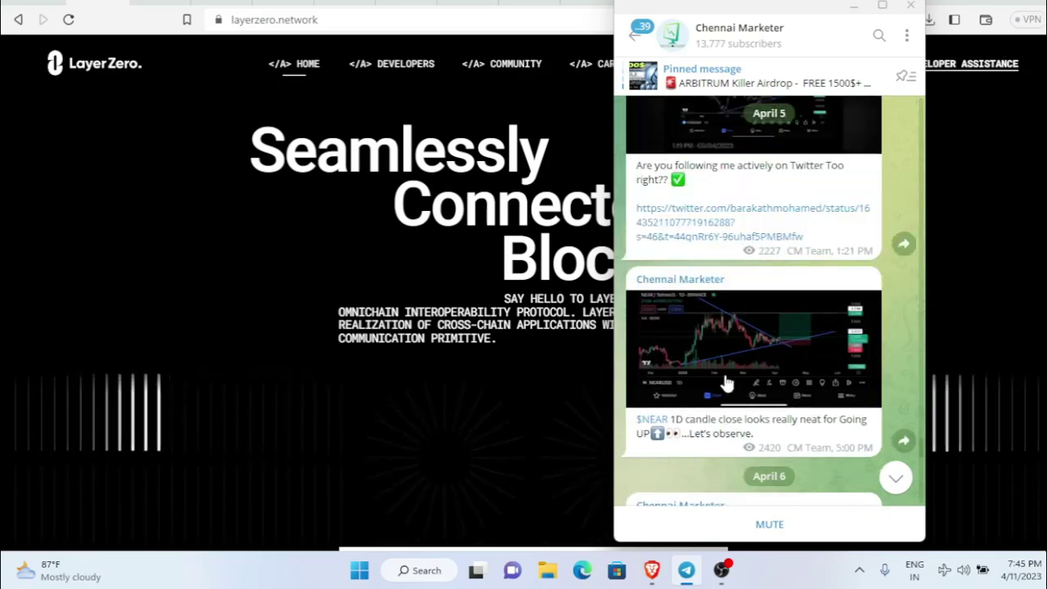
scroll(724, 381, "up", 3)
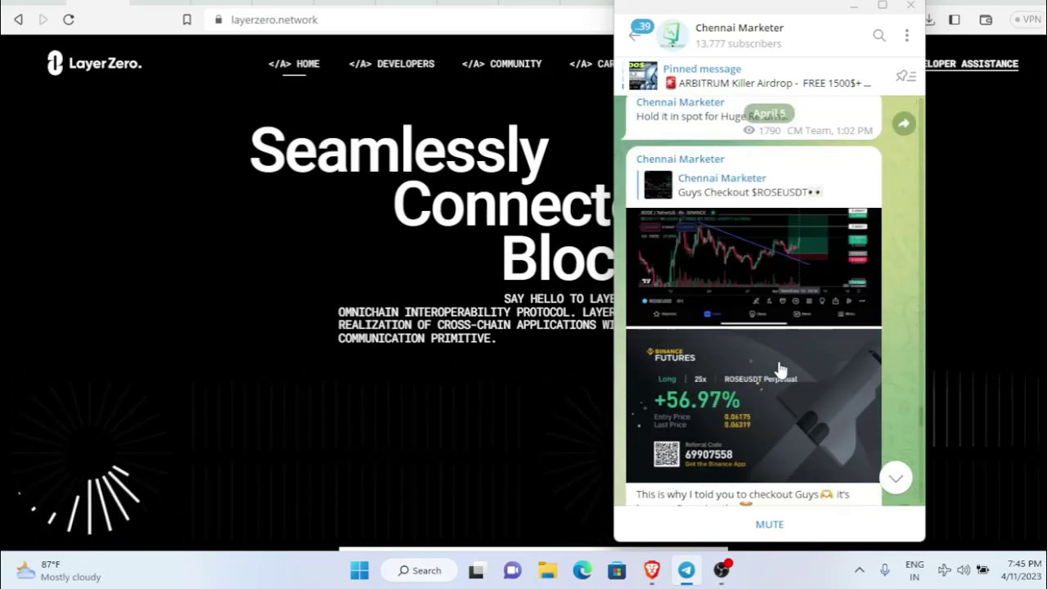
scroll(829, 281, "up", 3)
scroll(826, 288, "down", 6)
scroll(826, 287, "down", 10)
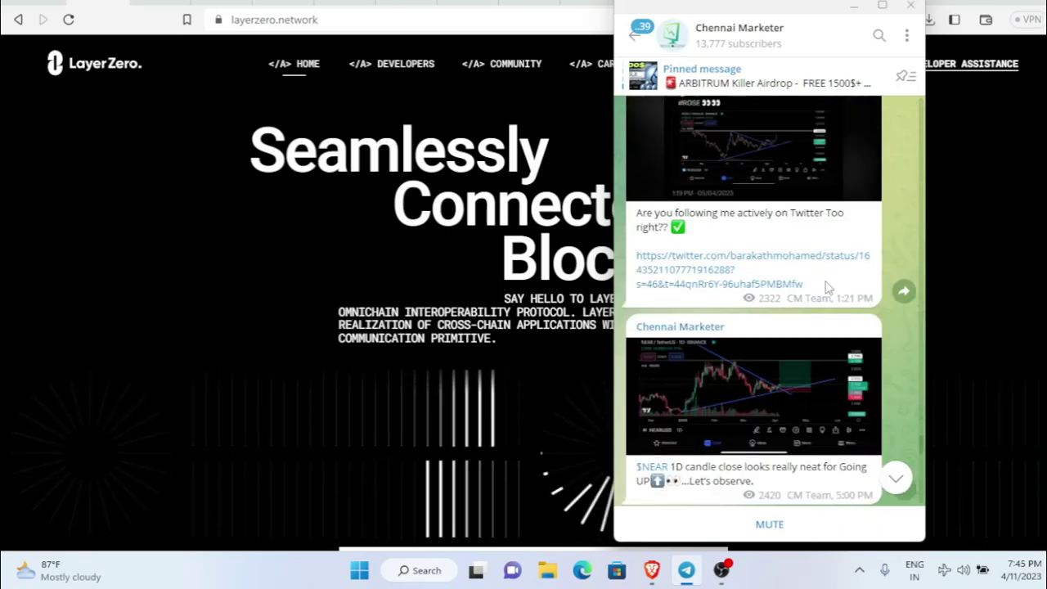
scroll(828, 286, "down", 2)
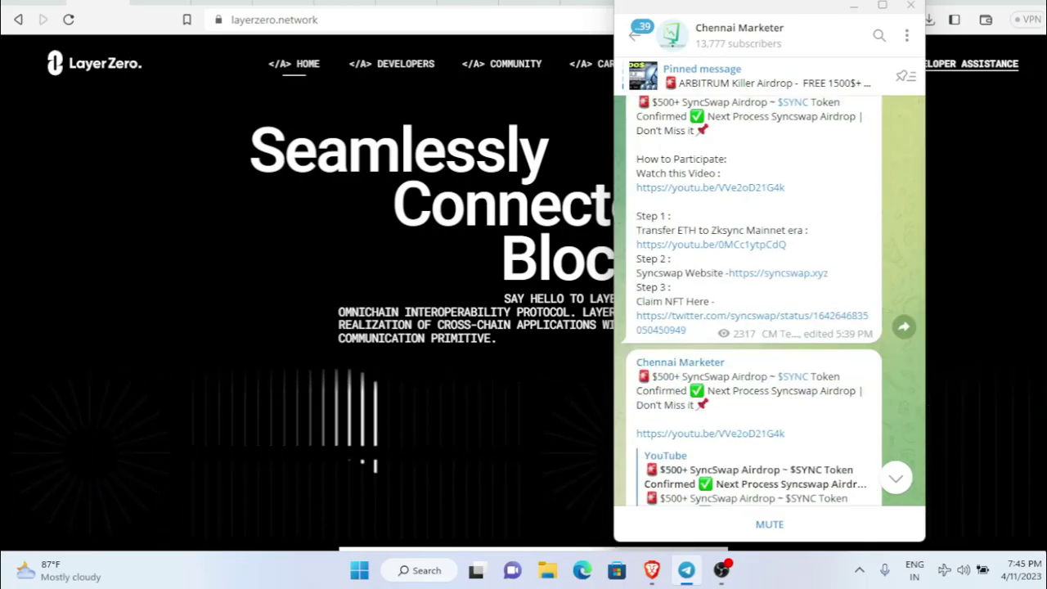
Review the channel's April 6 SyncSwap airdrop posts with their participation steps and video link
scroll(868, 386, "up", 2)
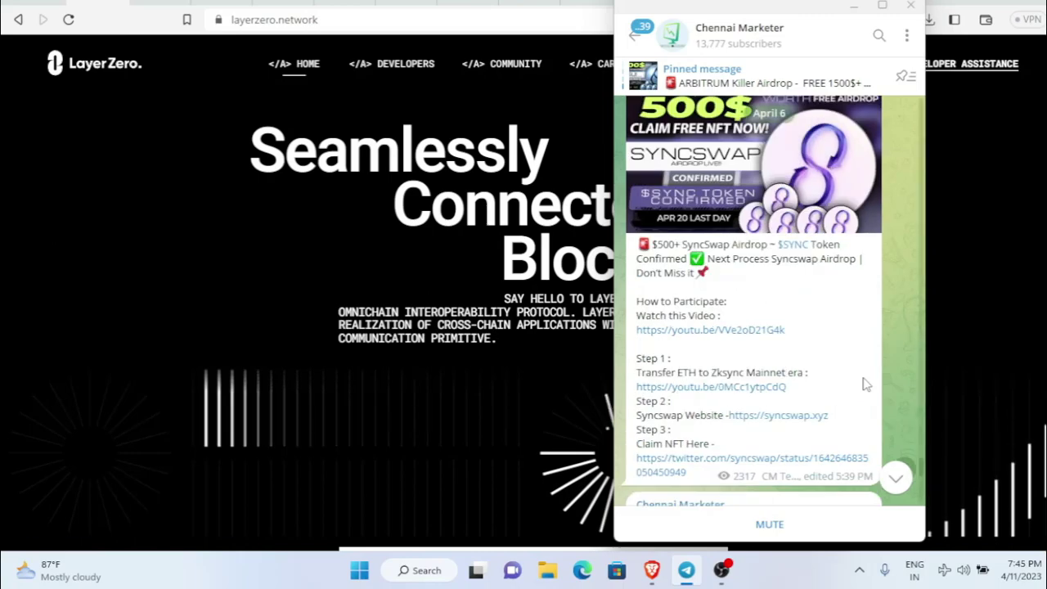
scroll(790, 295, "up", 1)
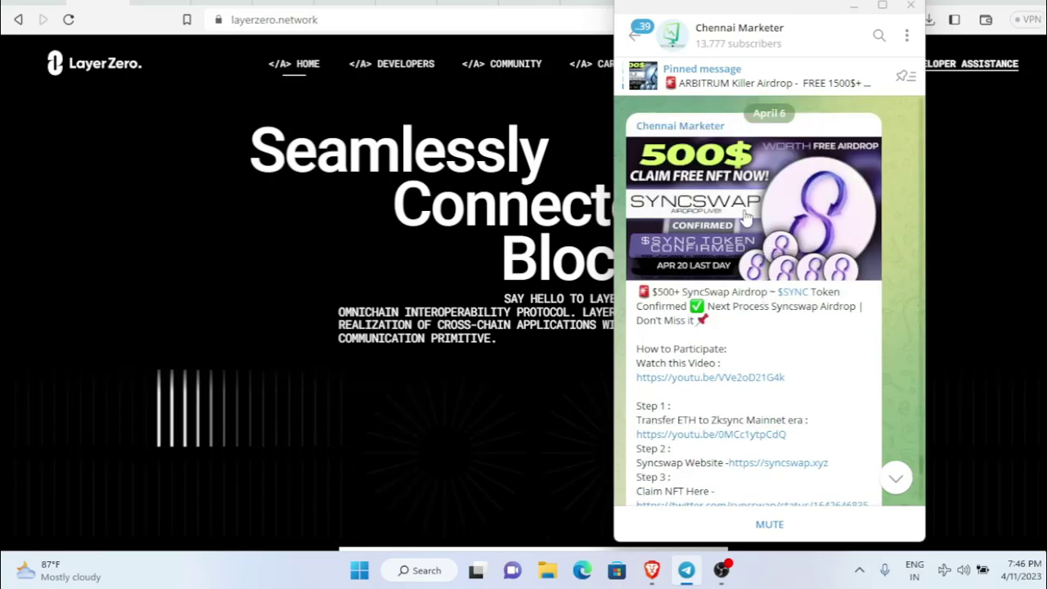
scroll(826, 327, "down", 1)
scroll(858, 362, "up", 2)
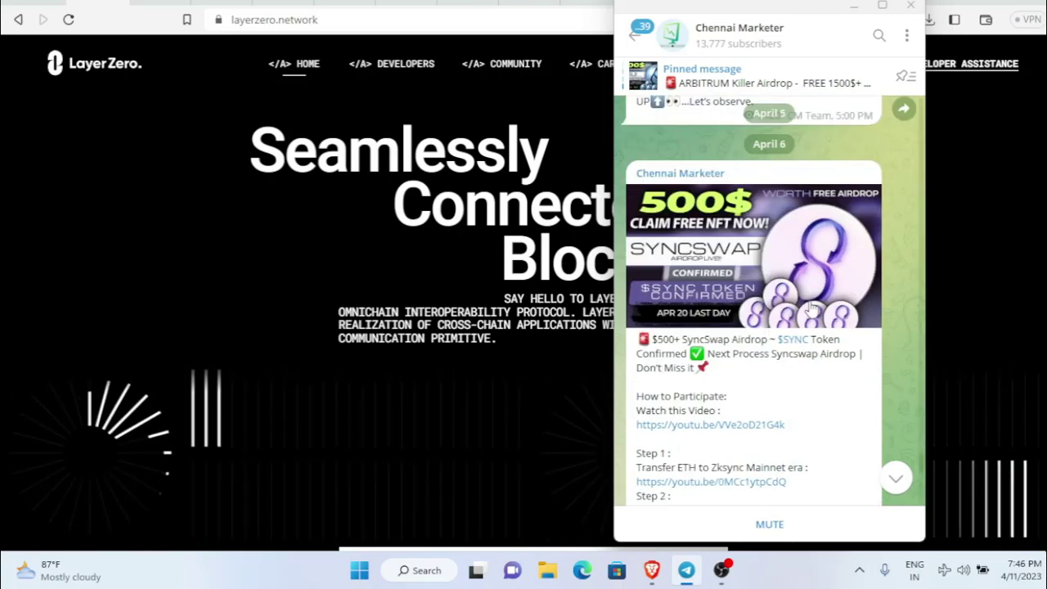
scroll(810, 330, "down", 10)
scroll(810, 329, "up", 10)
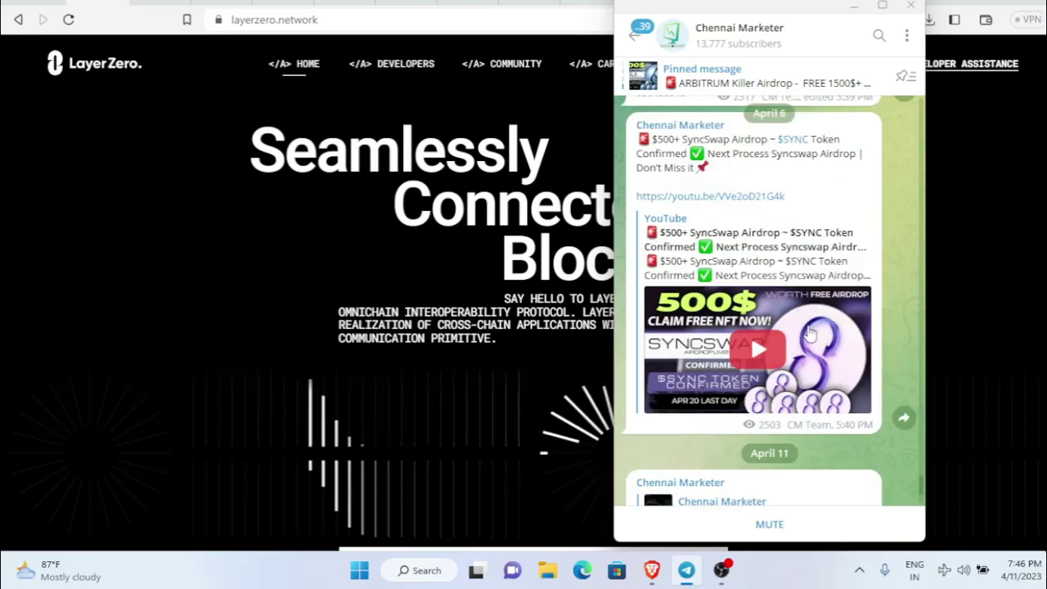
scroll(808, 330, "down", 6)
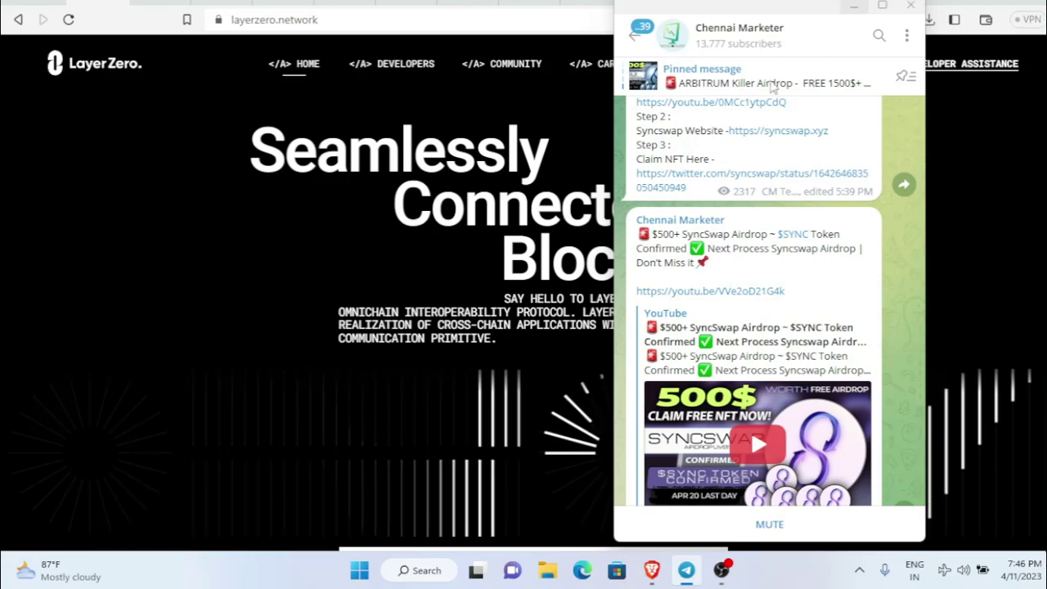
Put Telegram away and look over the Chennai Marketer channel's video list on YouTube
left_click(685, 570)
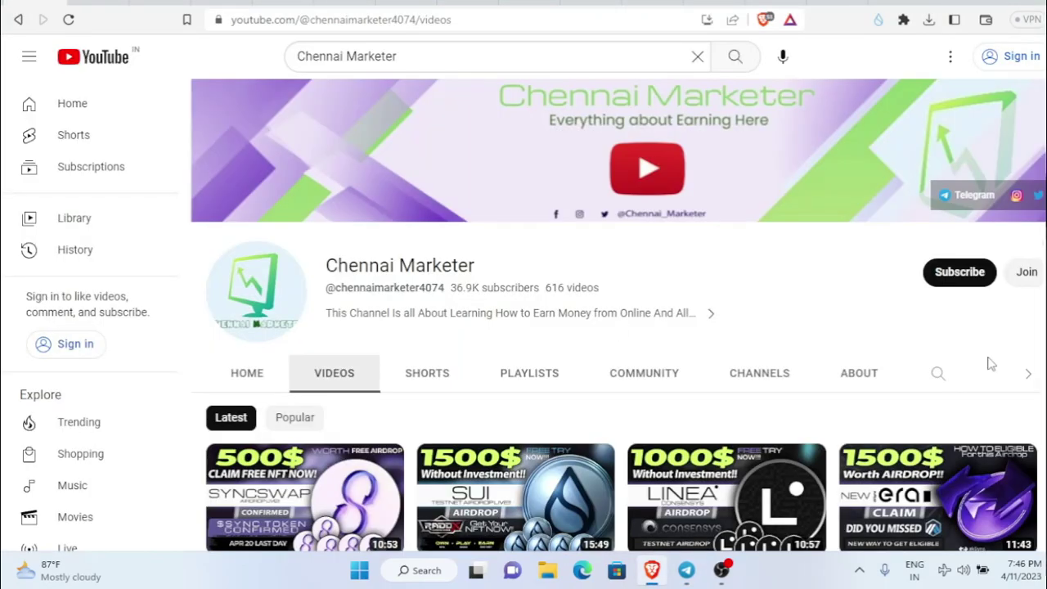
scroll(989, 363, "down", 2)
scroll(989, 364, "up", 2)
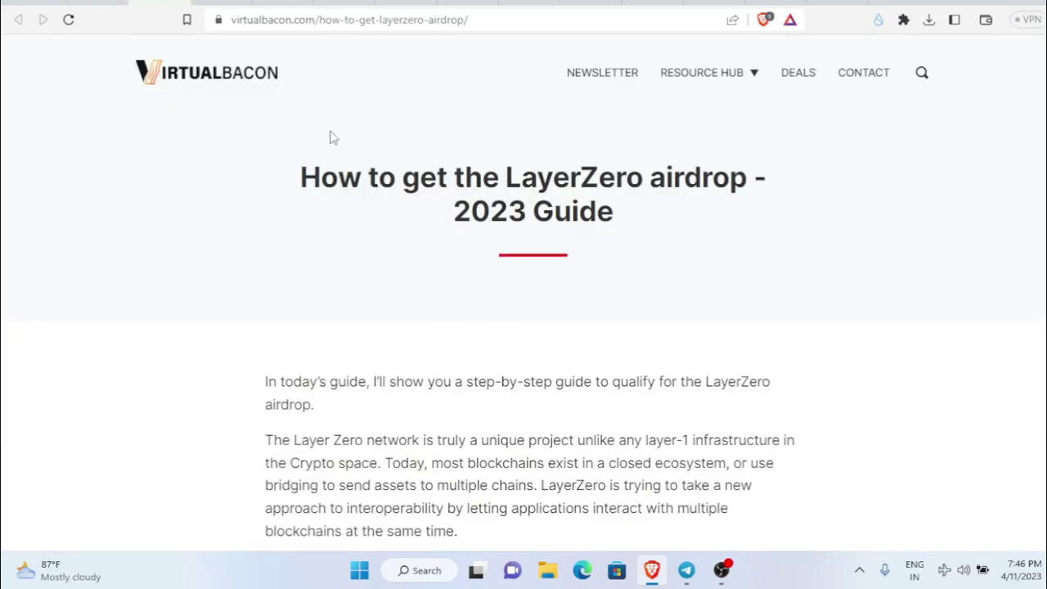
Read the VirtualBacon LayerZero airdrop guide down to Step 1 on setting up and funding a MetaMask wallet
scroll(332, 140, "down", 3)
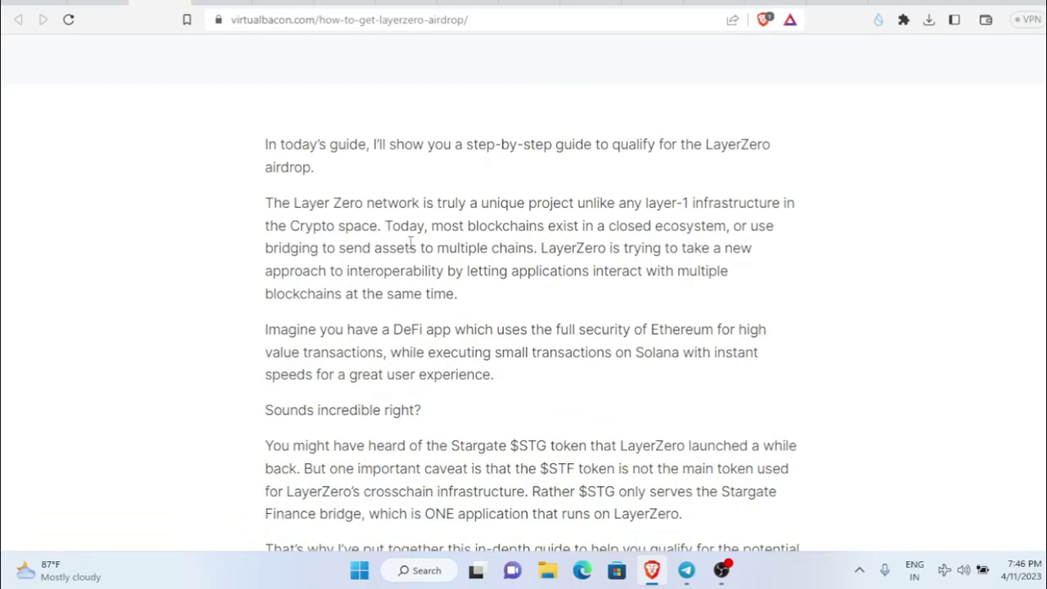
scroll(411, 241, "down", 5)
scroll(553, 422, "down", 2)
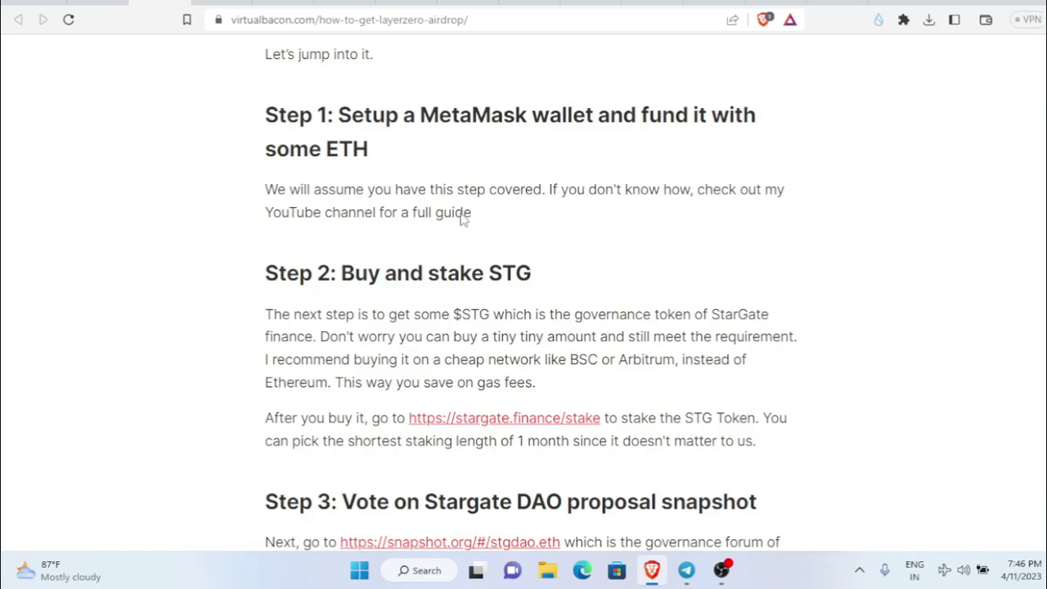
left_click_drag(473, 220, 234, 128)
left_click(456, 139)
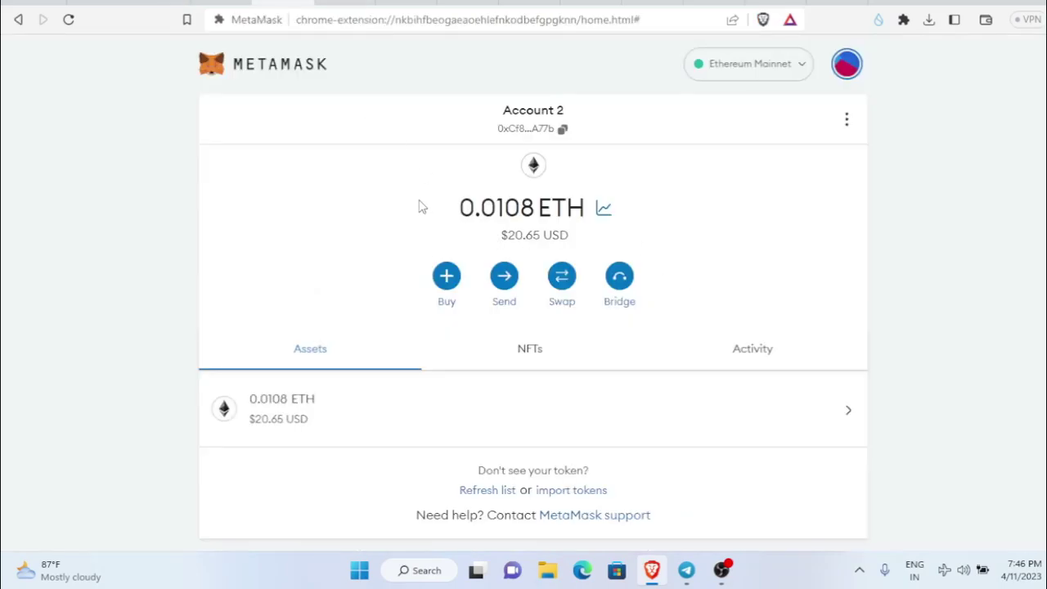
Check the ETH balance of the MetaMask account and read the guide's Step 2 on buying and staking STG
left_click_drag(586, 209, 453, 204)
left_click(686, 234)
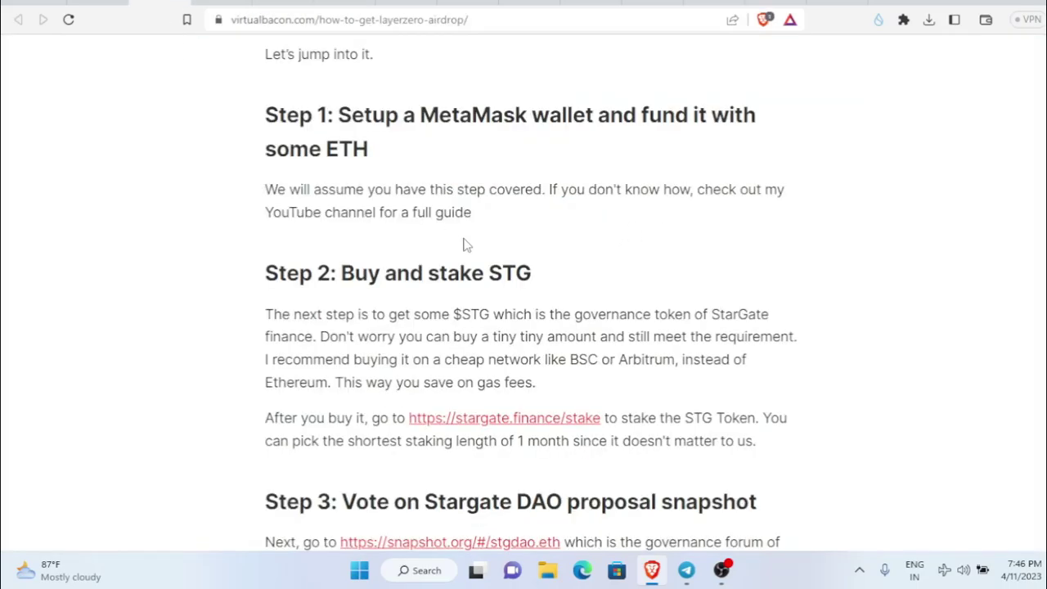
scroll(452, 258, "down", 2)
left_click_drag(342, 190, 265, 200)
left_click(750, 317)
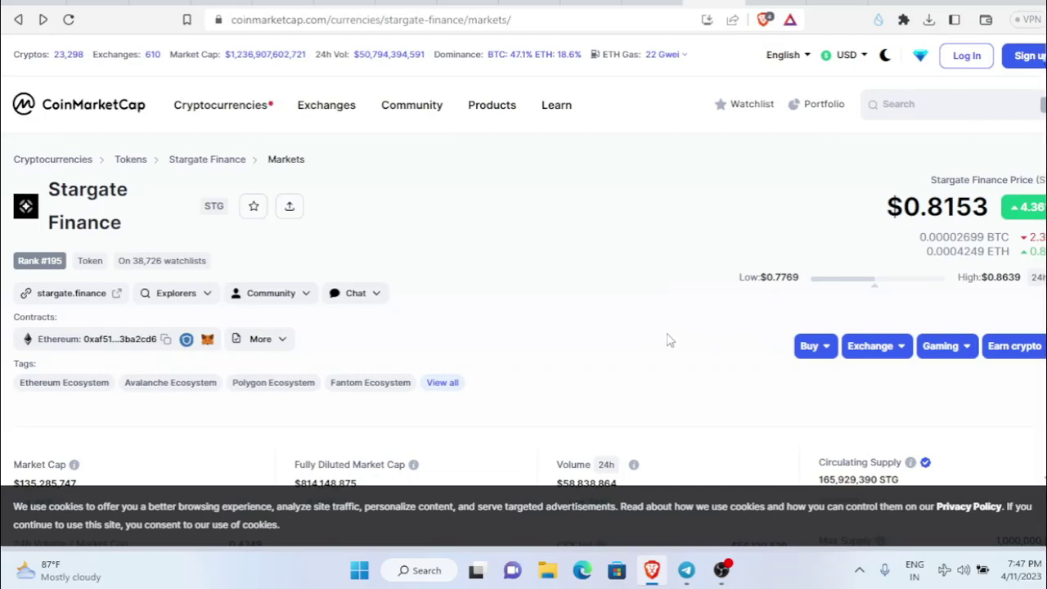
Examine Stargate Finance's price and the exchanges trading STG on its CoinMarketCap markets page
scroll(668, 341, "down", 2)
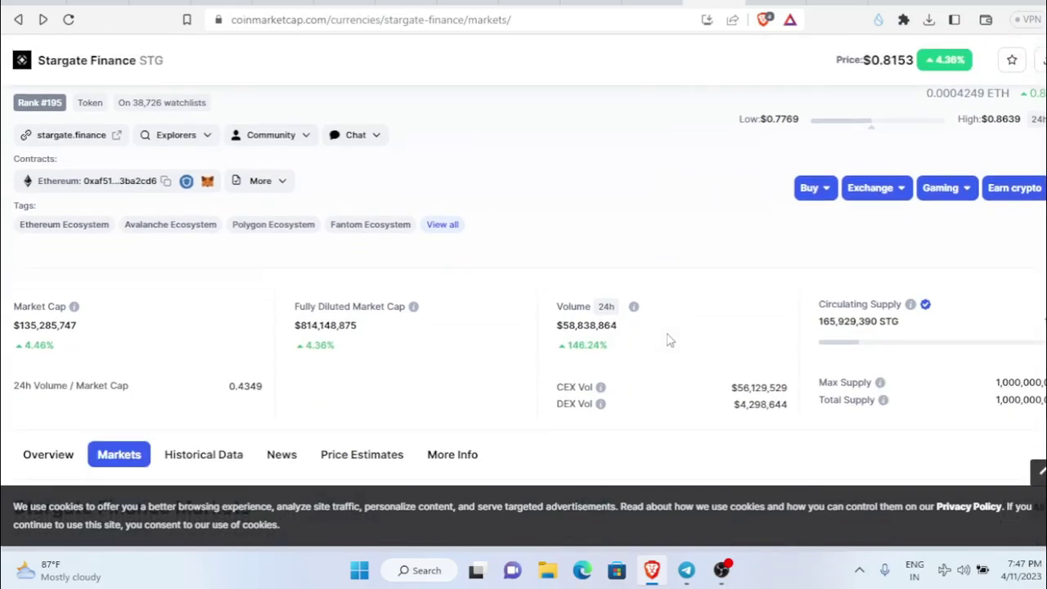
scroll(668, 340, "up", 2)
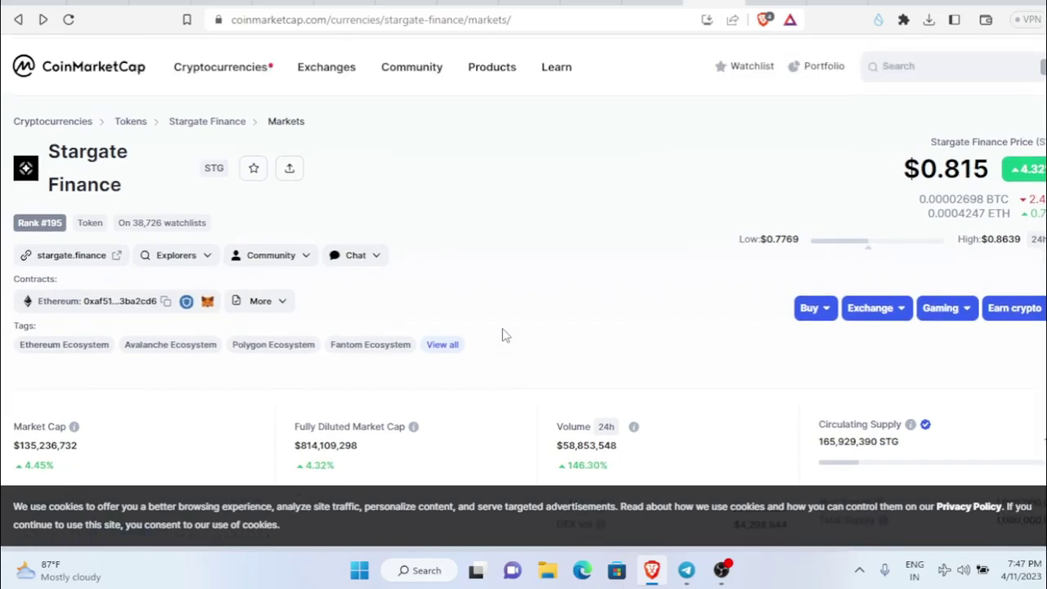
left_click_drag(889, 214, 980, 213)
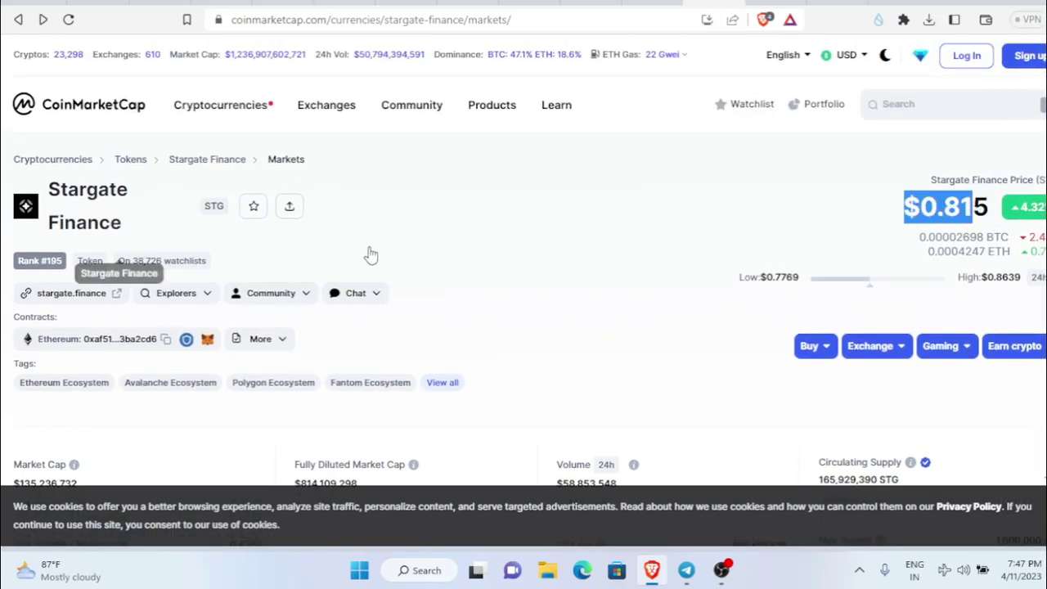
scroll(752, 392, "down", 10)
scroll(452, 373, "up", 3)
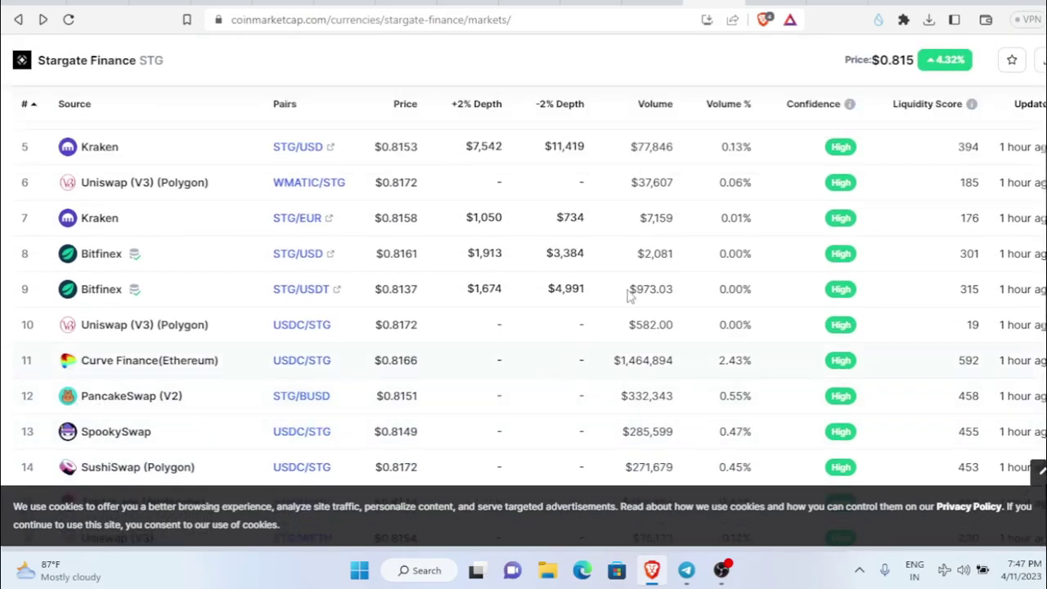
Open the PancakeSwap swap page on Ethereum and look over its token list and swap form
left_click(784, 2)
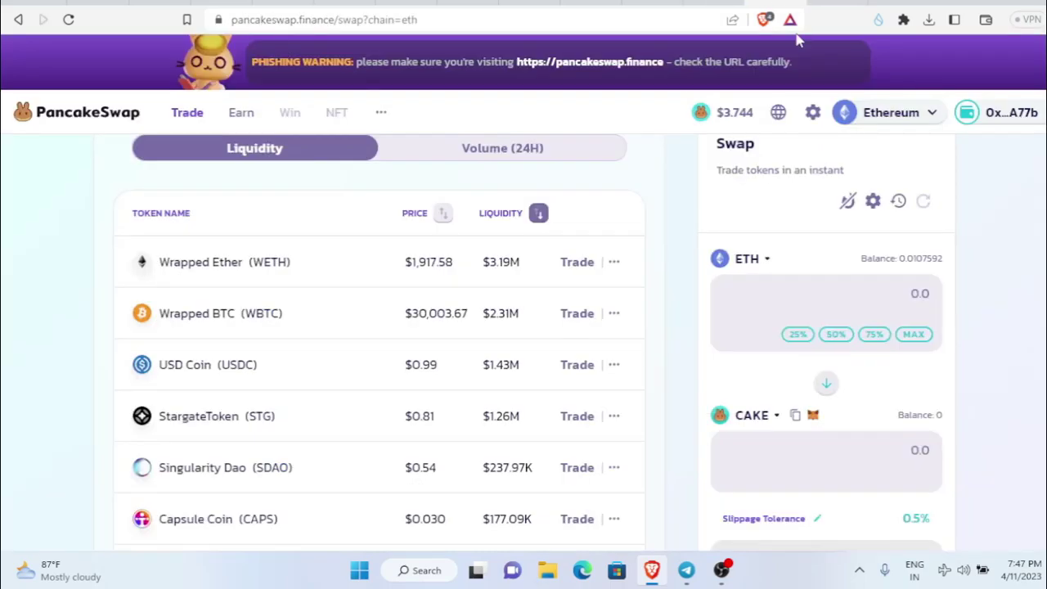
scroll(754, 172, "up", 1)
scroll(754, 172, "down", 3)
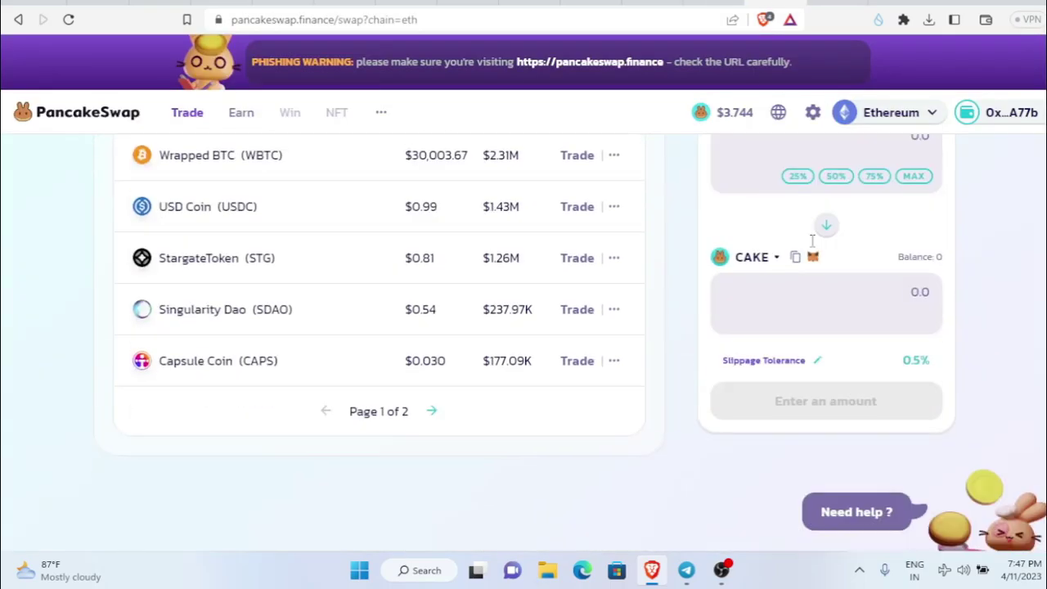
scroll(720, 246, "up", 3)
Copy Stargate Finance's BNB Smart Chain (BEP20) contract address from CoinMarketCap and return to PancakeSwap
left_click(695, 2)
scroll(678, 100, "up", 10)
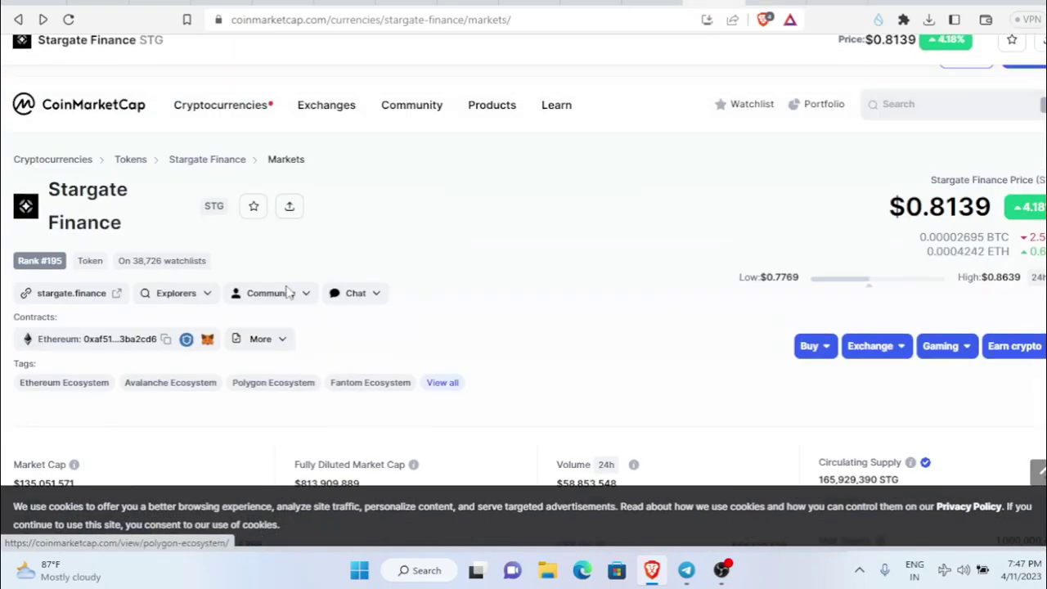
left_click(237, 343)
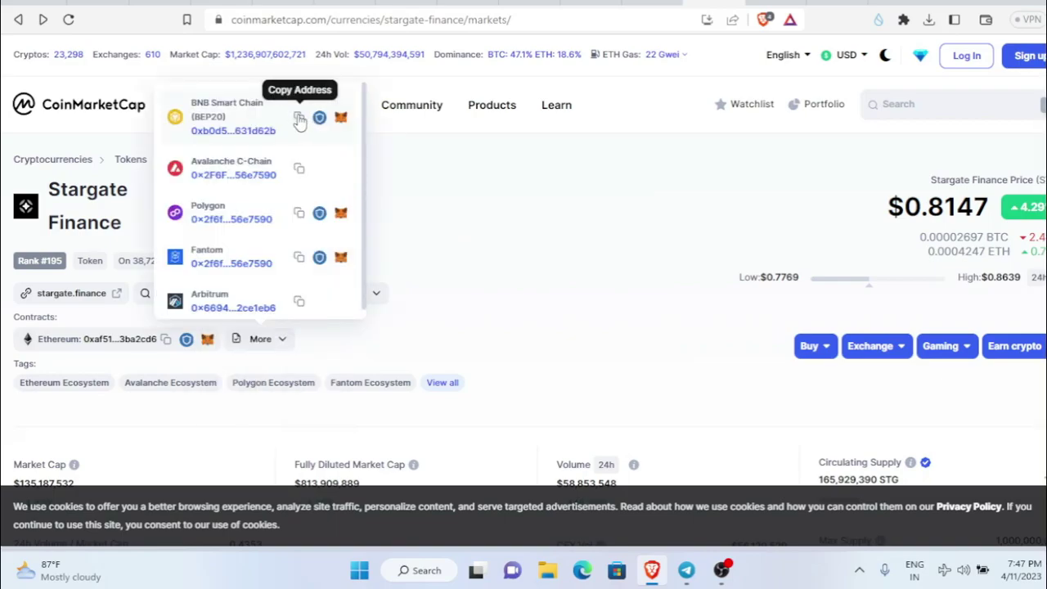
left_click(298, 117)
key("ctrl+Tab")
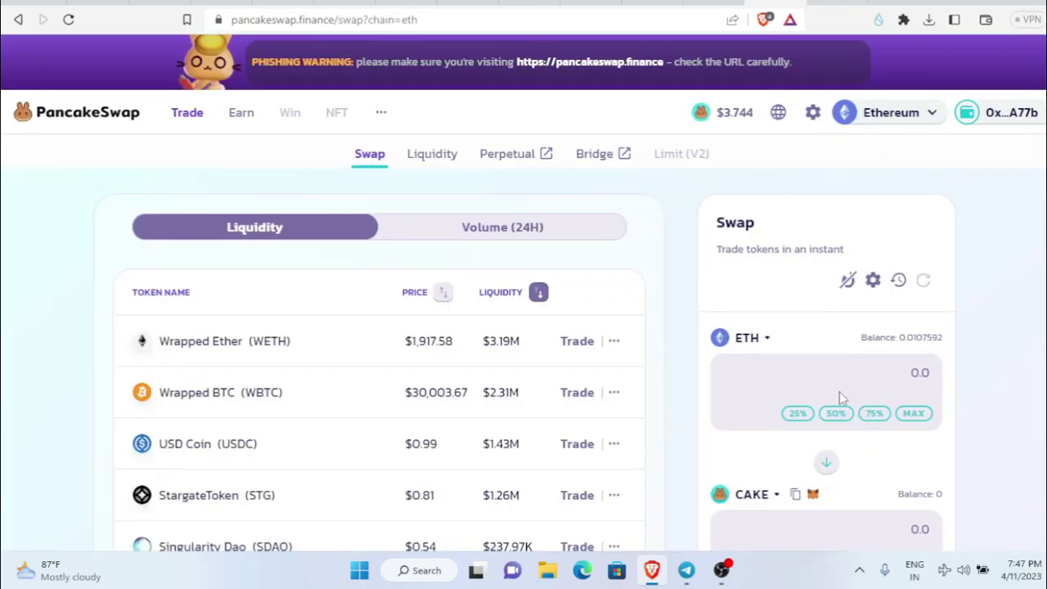
Replace CAKE with STG as the token to receive, searching for it by the copied contract address
left_click(752, 494)
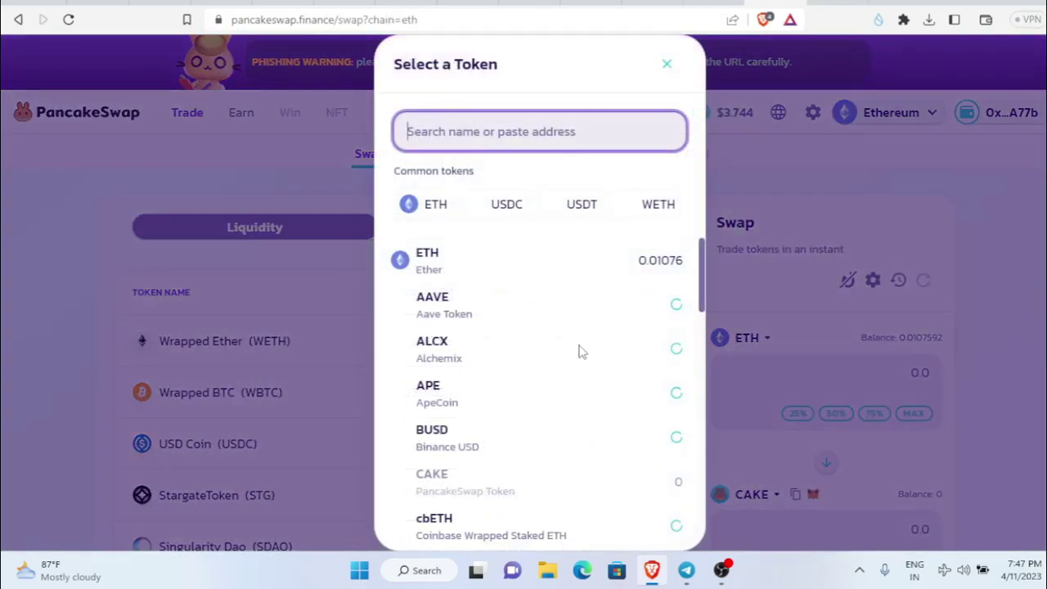
right_click(513, 137)
left_click(551, 258)
left_click(525, 296)
scroll(1009, 491, "down", 2)
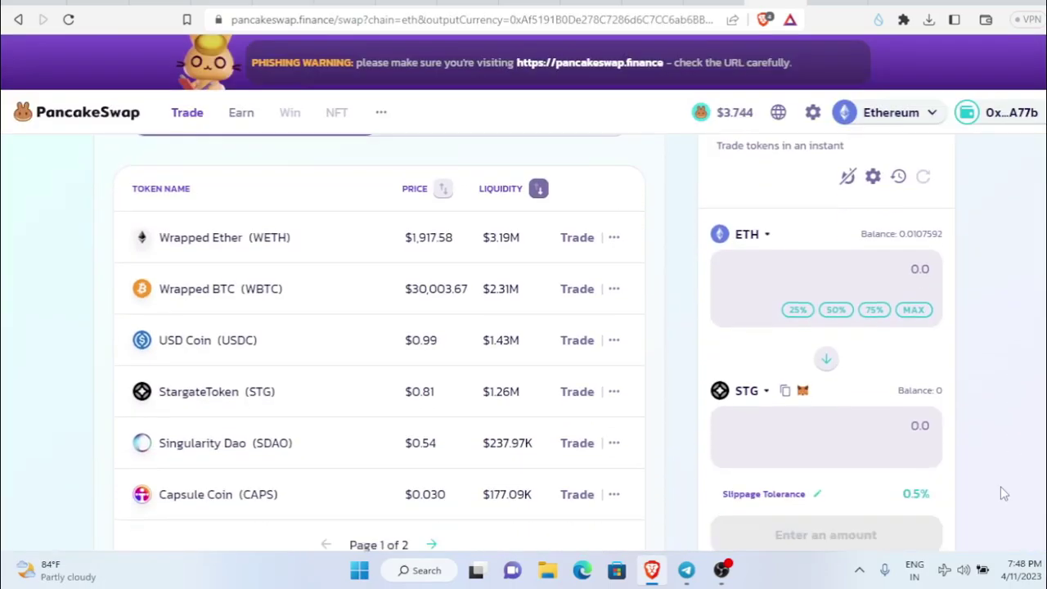
Switch PancakeSwap to BNB Smart Chain and set the swap amount to 75%, 0.0147900825 BNB, for STG
scroll(938, 383, "up", 2)
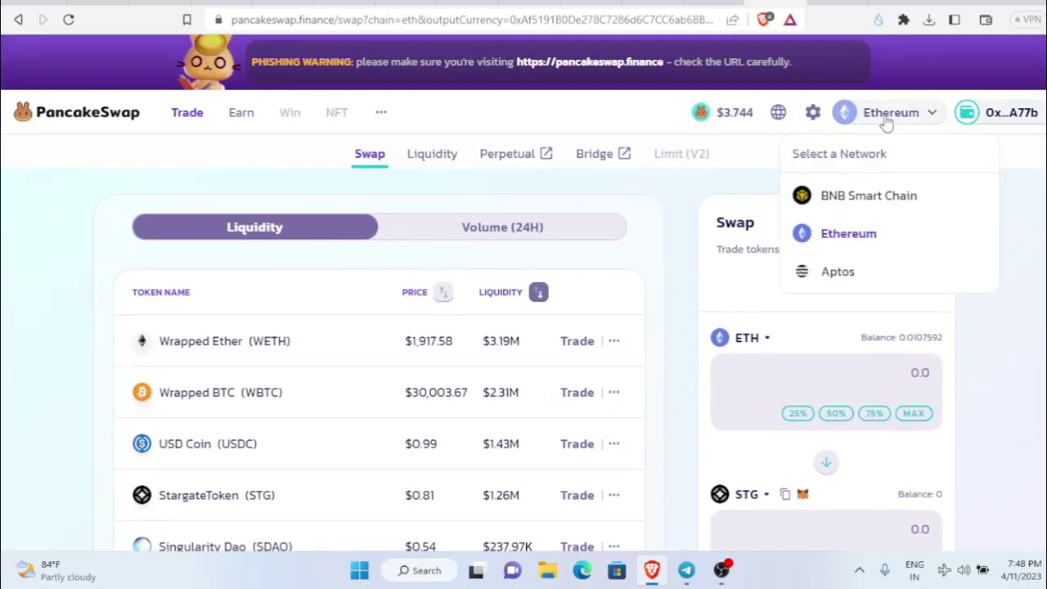
left_click(868, 197)
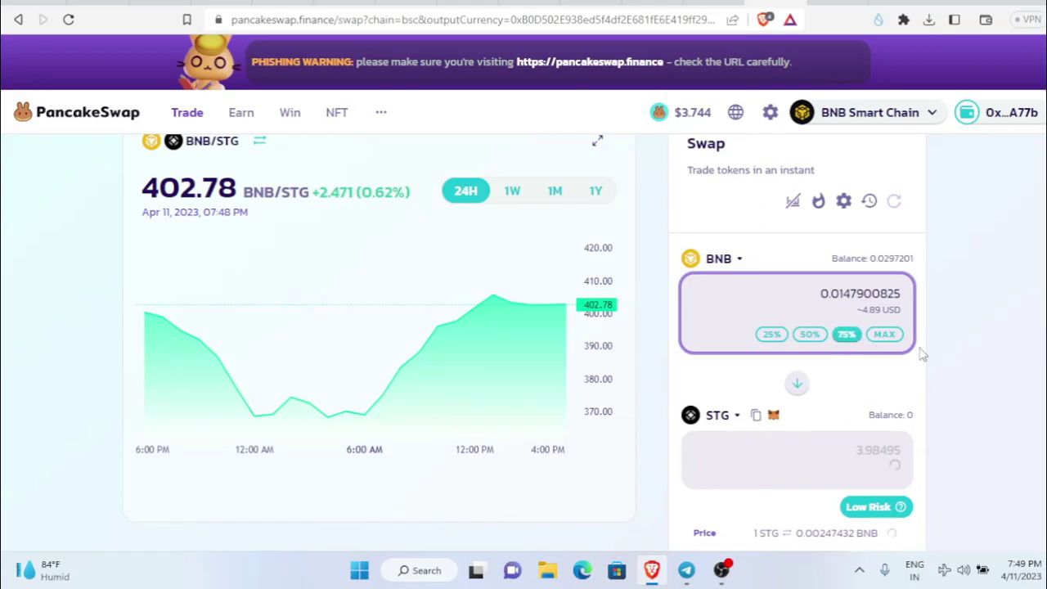
double_click(869, 311)
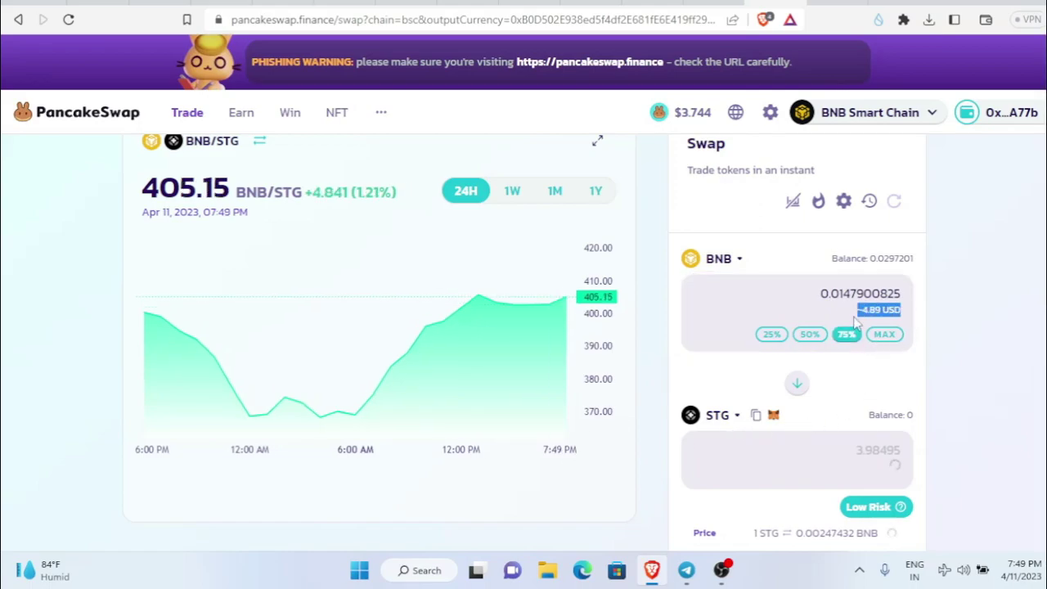
scroll(949, 368, "down", 1)
scroll(943, 394, "down", 1)
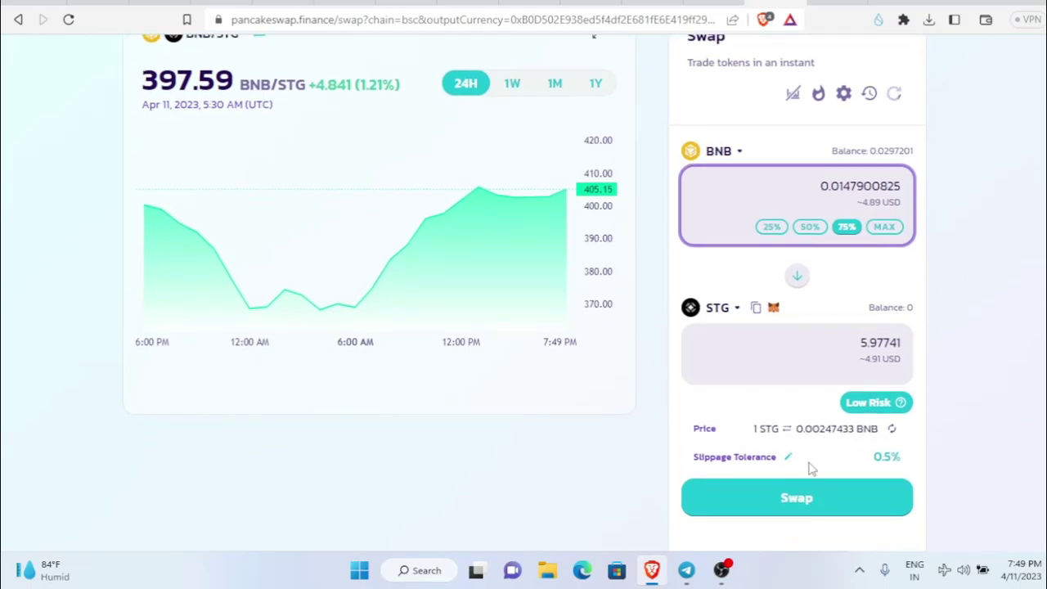
Submit the swap of 0.0147901 BNB for STG and approve the transaction in the MetaMask wallet
left_click(846, 454)
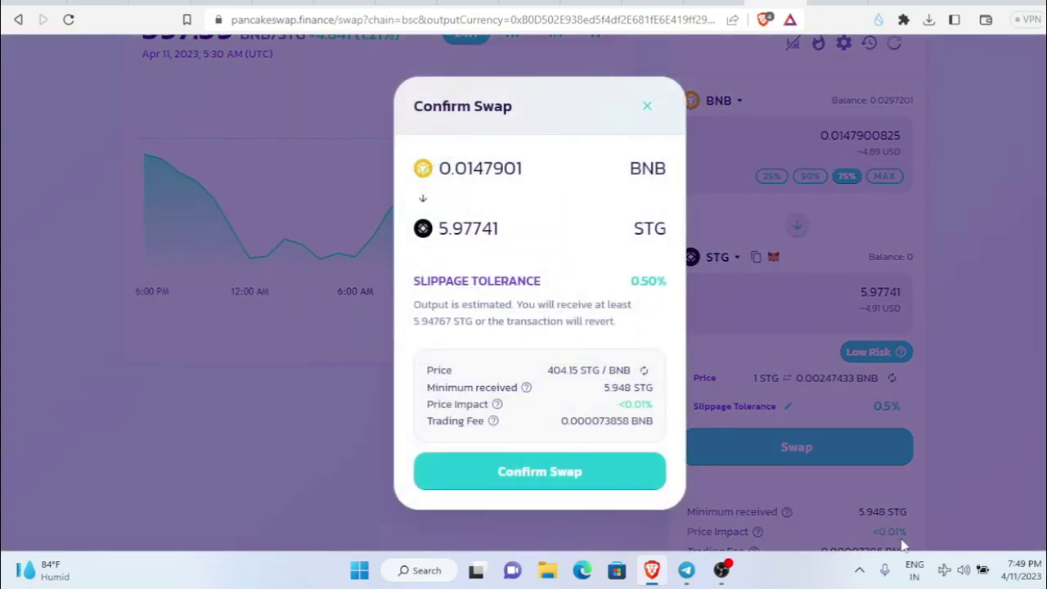
left_click(577, 481)
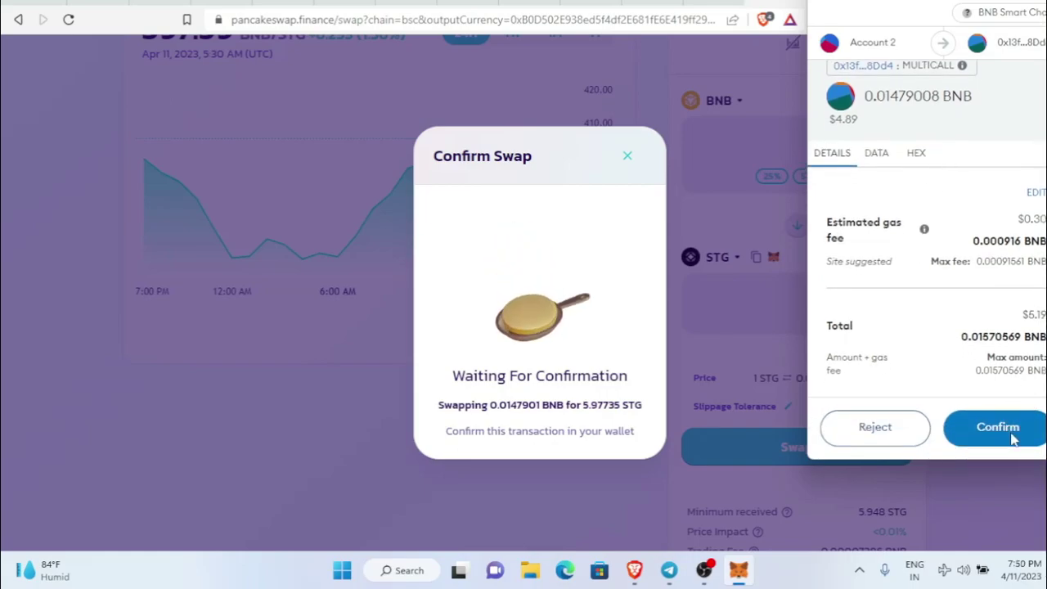
left_click(1012, 437)
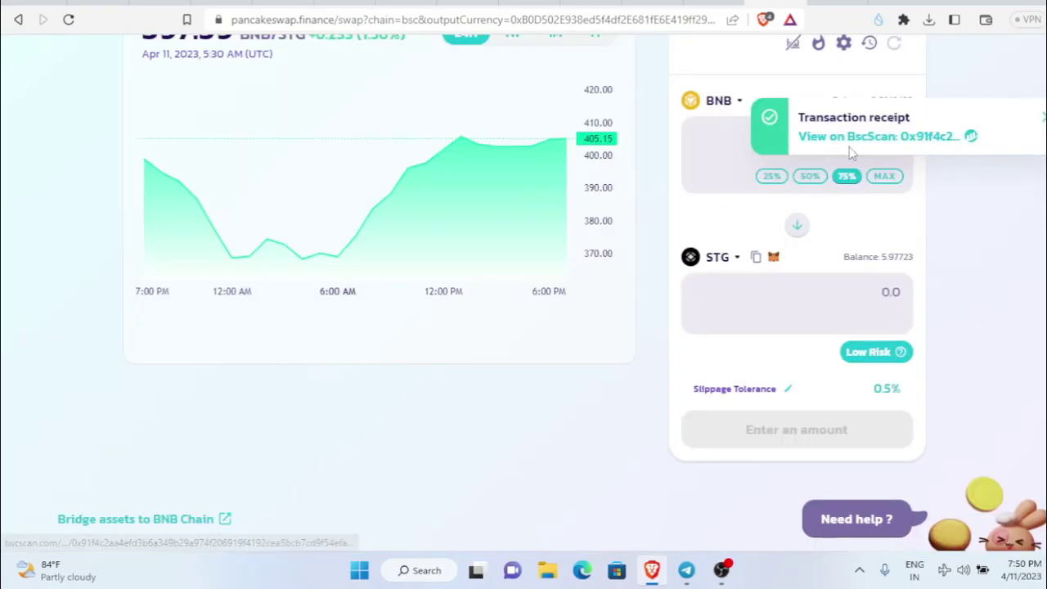
Return to the LayerZero airdrop guide and open the stargate.finance/stake link from Step 2
left_click(158, 4)
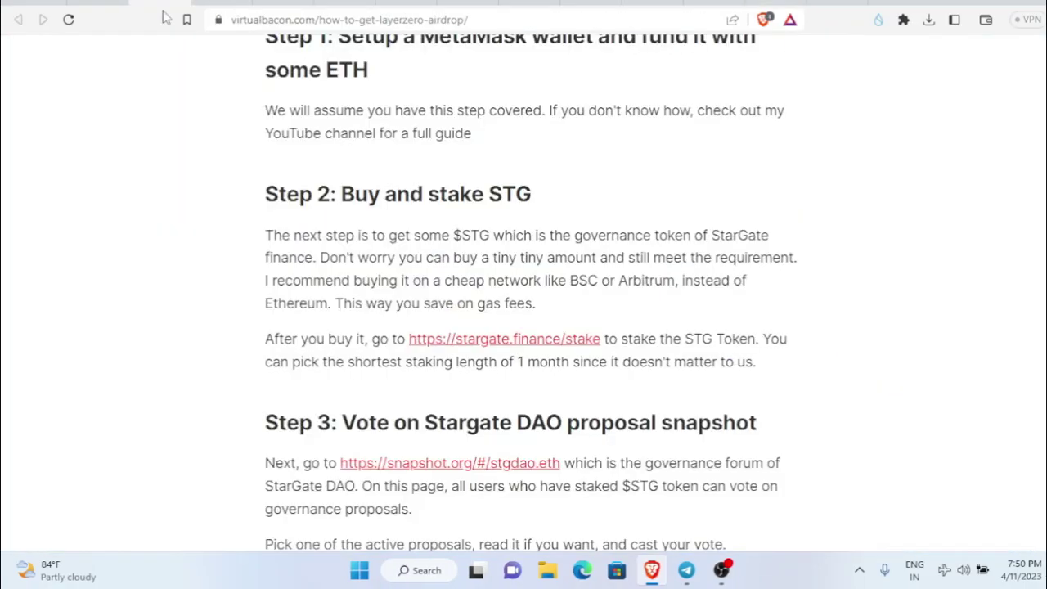
left_click_drag(526, 194, 427, 194)
left_click(562, 274)
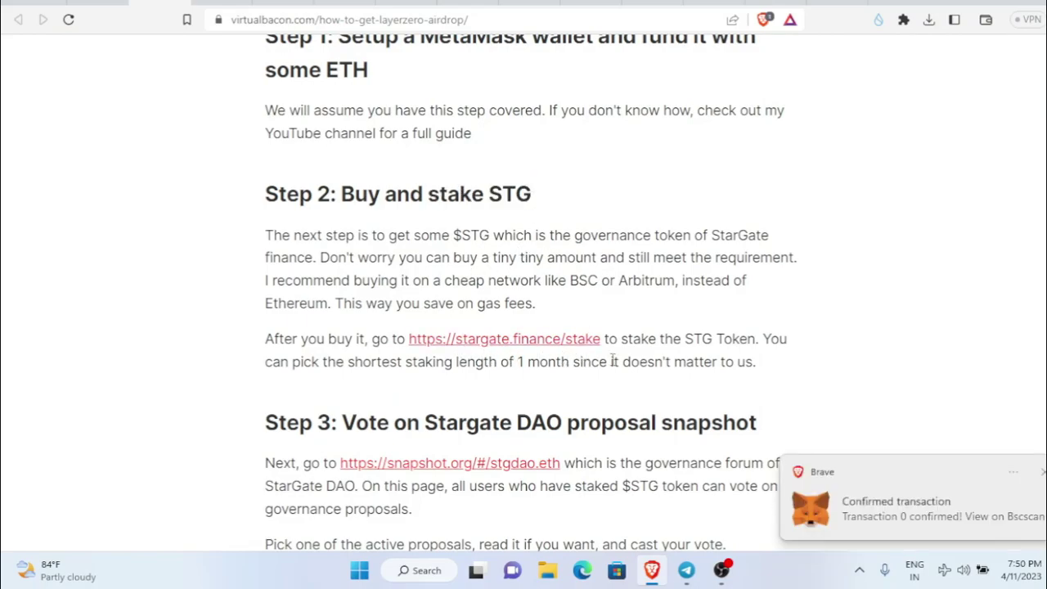
left_click(572, 343)
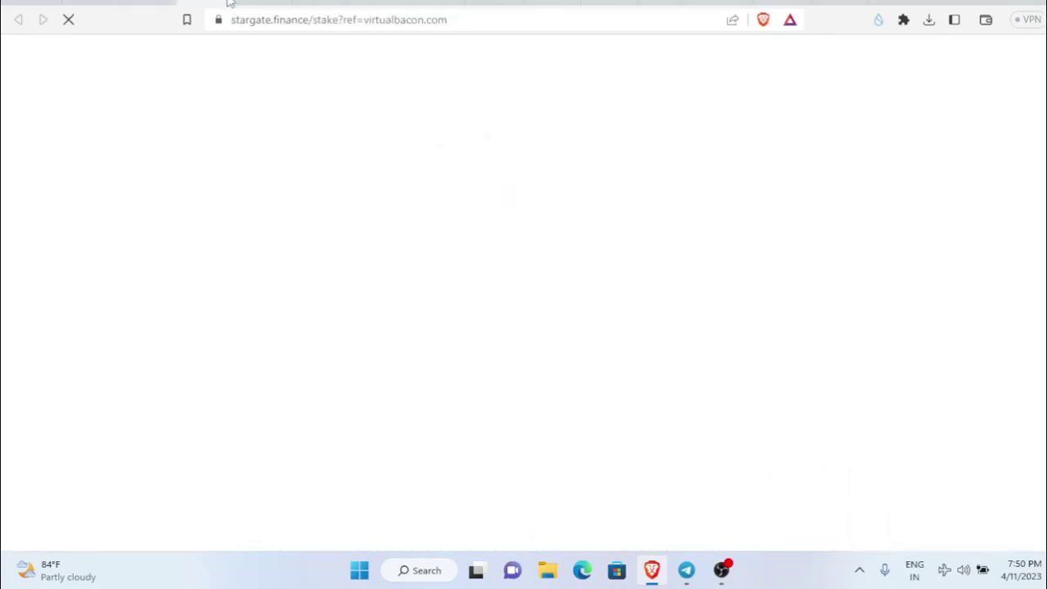
Connect the MetaMask wallet to Stargate's staking page
scroll(415, 247, "up", 4)
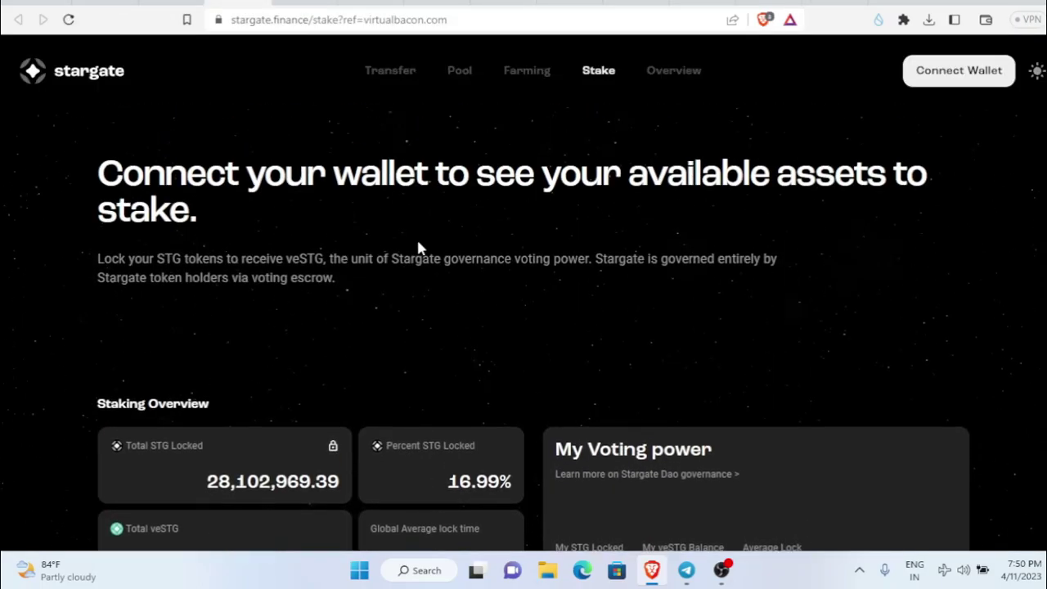
left_click(949, 82)
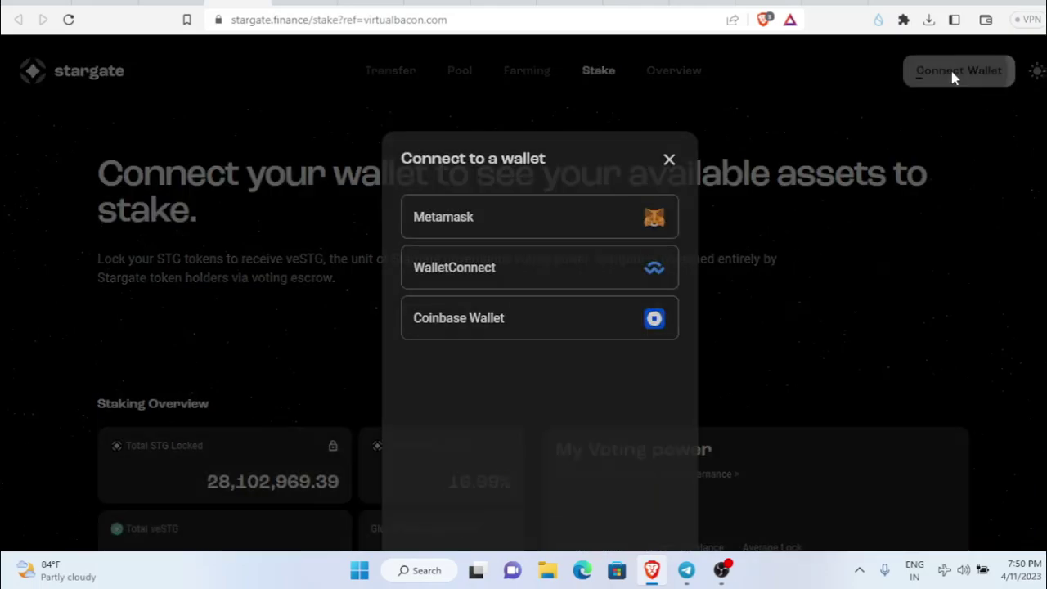
left_click(601, 224)
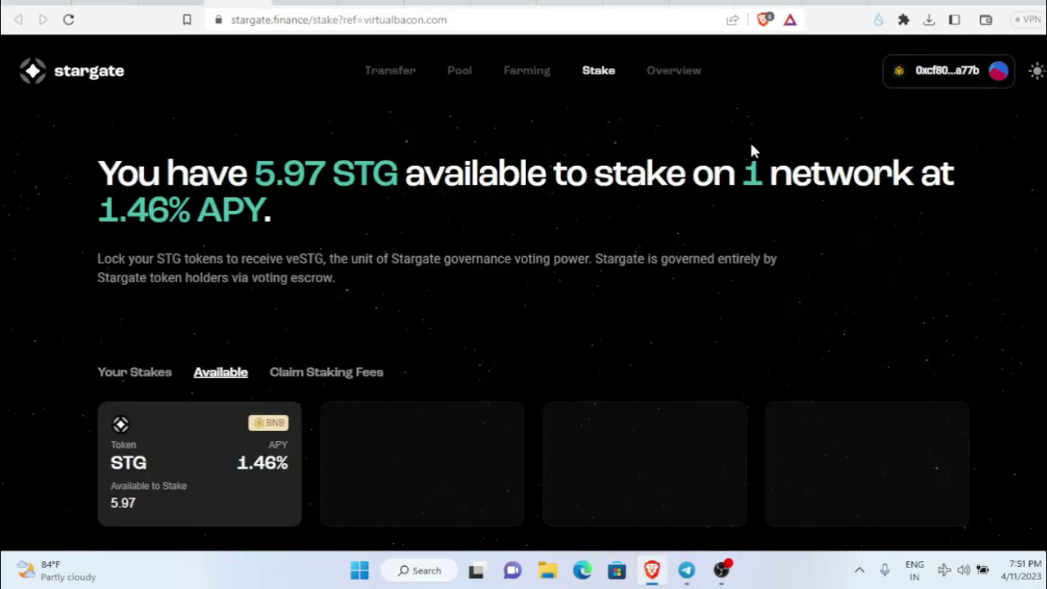
Open the available STG token on BNB for staking, and set the maximum amount with a duration of 6 months
scroll(756, 156, "down", 2)
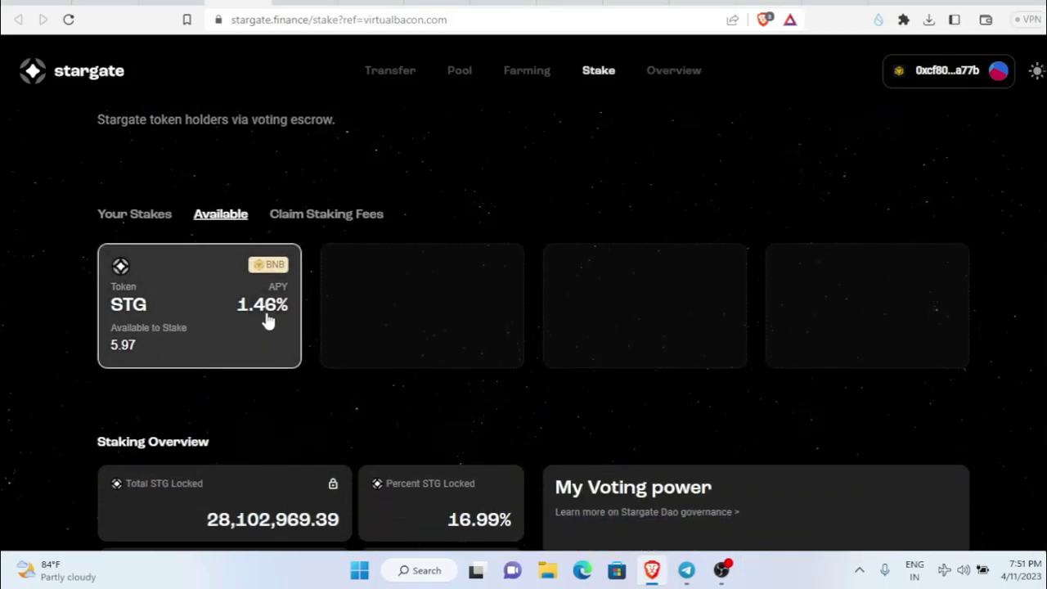
scroll(188, 330, "down", 1)
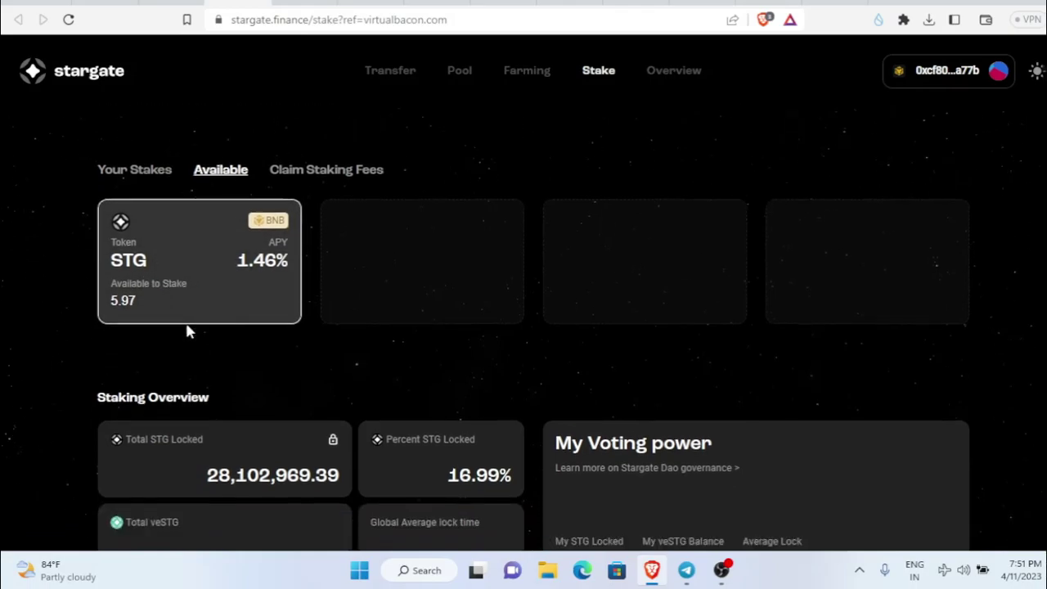
scroll(188, 332, "down", 1)
scroll(485, 310, "up", 3)
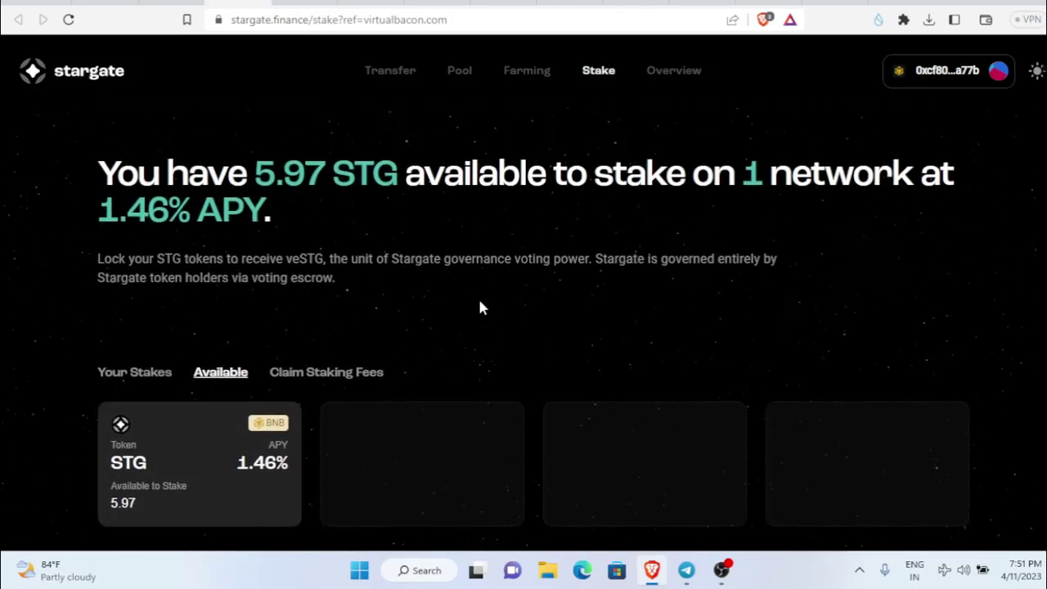
scroll(187, 335, "down", 2)
left_click(187, 325)
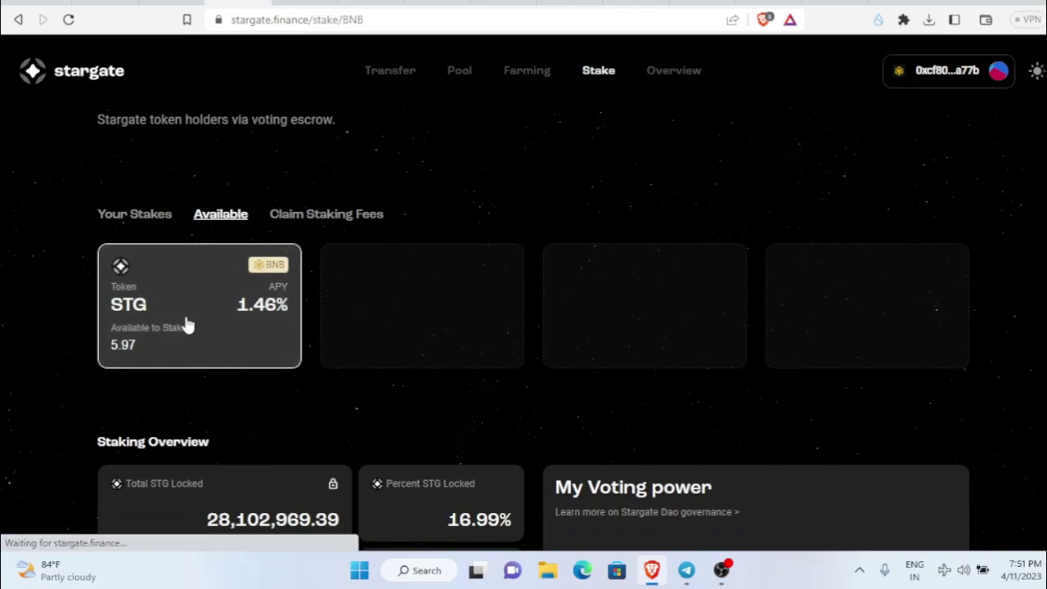
left_click(637, 297)
scroll(790, 322, "down", 1)
left_click(496, 280)
type("6")
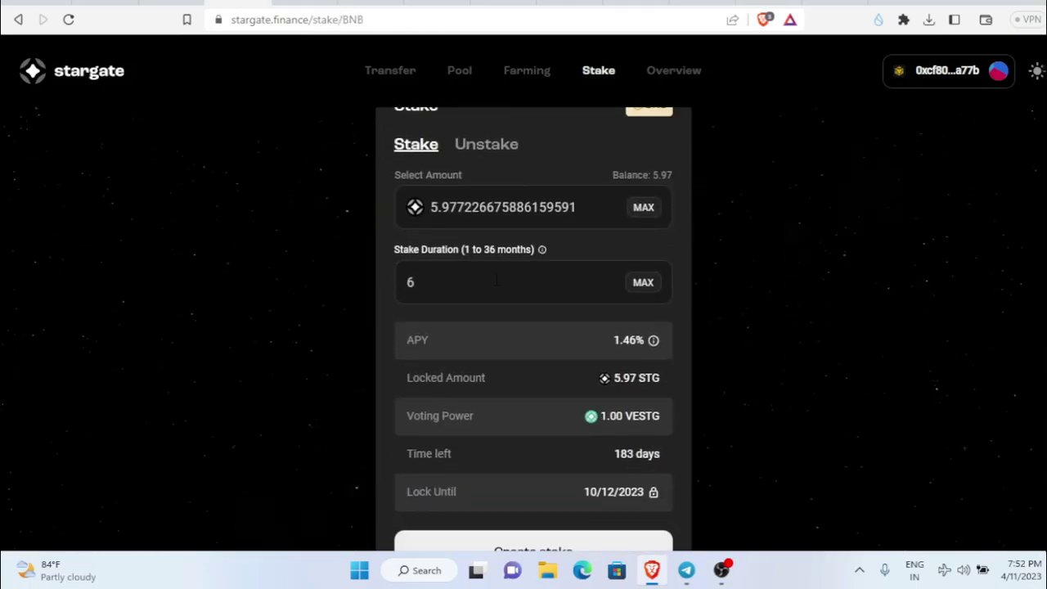
Create the 6-month STG stake and confirm its transaction in the MetaMask wallet
left_click_drag(467, 287, 324, 287)
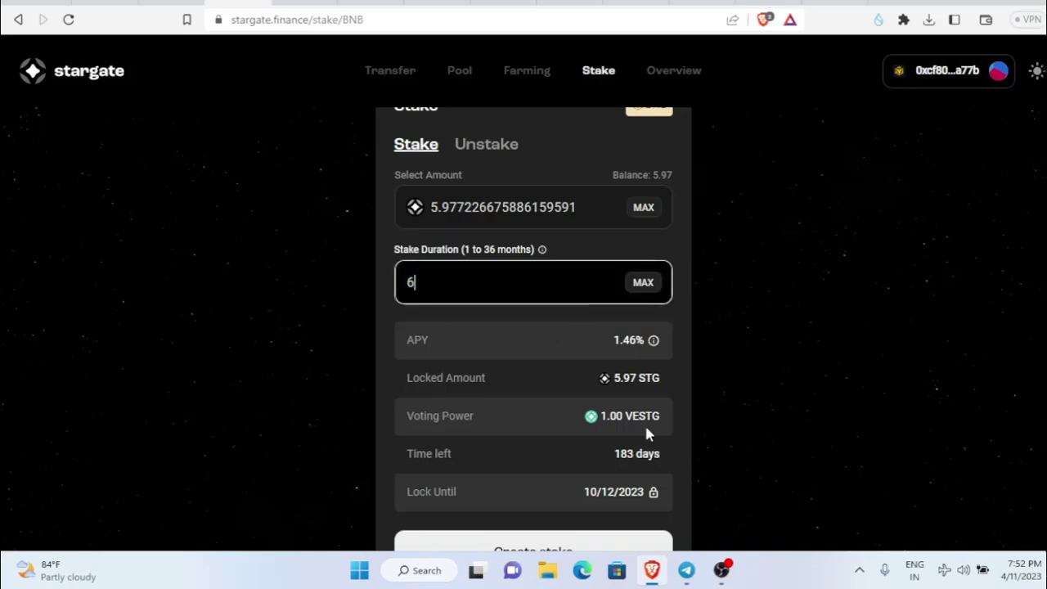
left_click_drag(582, 421, 669, 424)
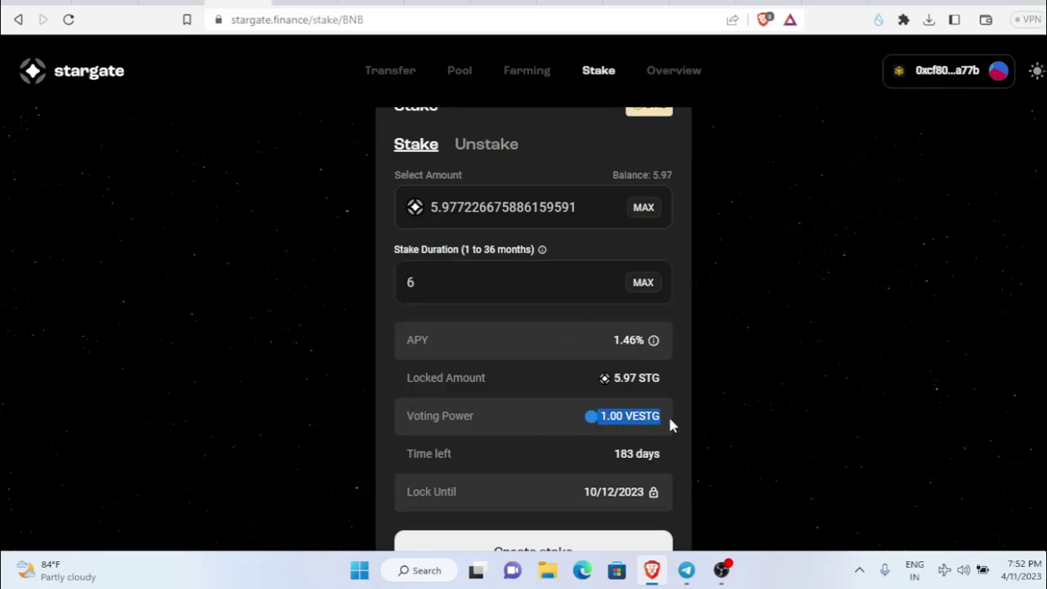
left_click(703, 414)
left_click(458, 282)
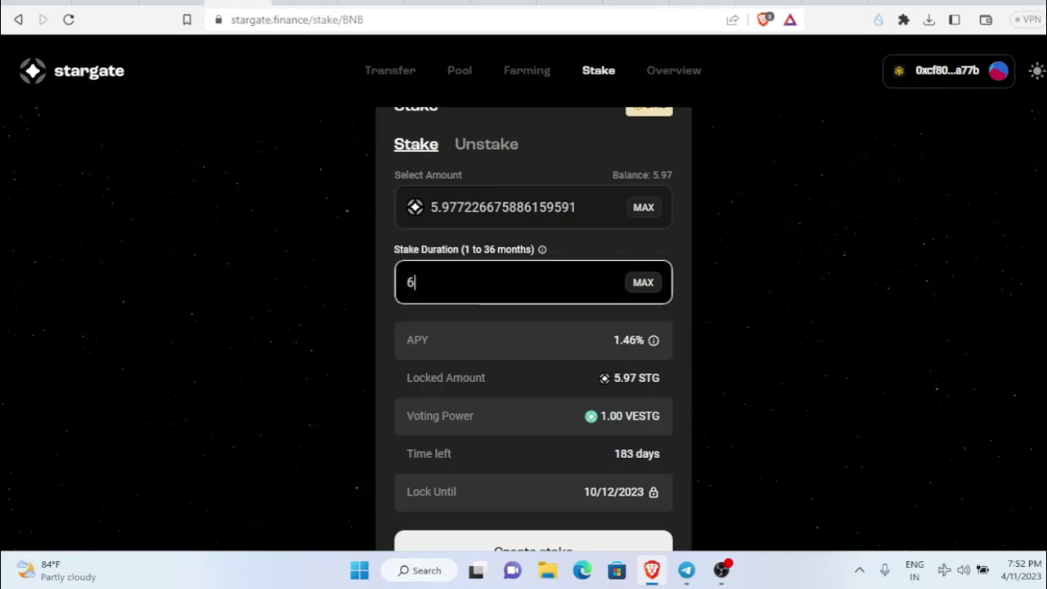
left_click_drag(429, 207, 443, 207)
left_click(763, 245)
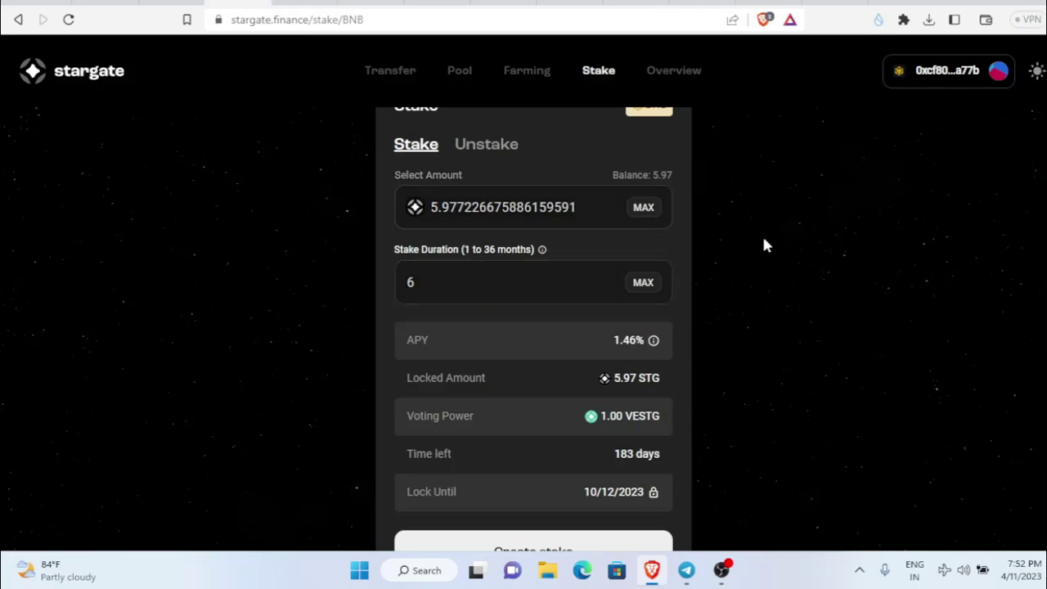
scroll(761, 245, "down", 2)
left_click(562, 373)
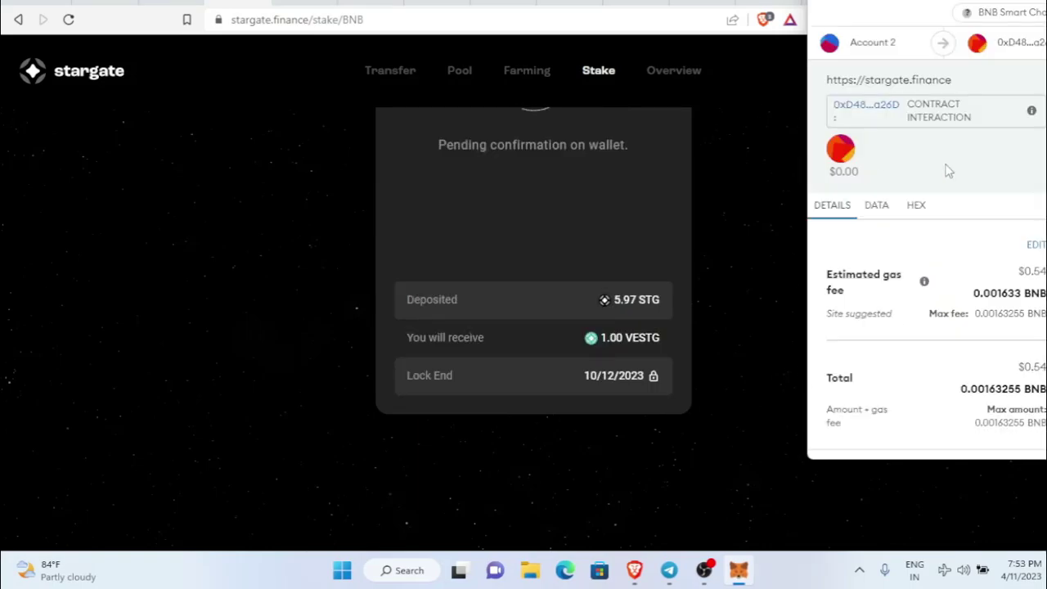
scroll(981, 221, "down", 1)
left_click(980, 438)
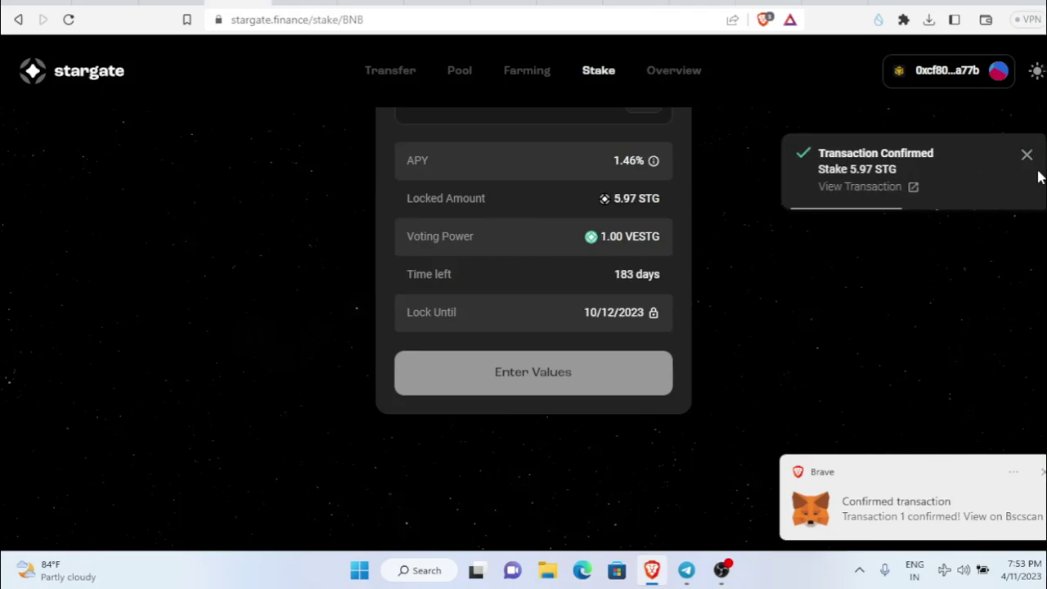
Review the new stake and voting power in the staking overview, and open Stargate DAO's voting page on Snapshot
scroll(778, 346, "up", 3)
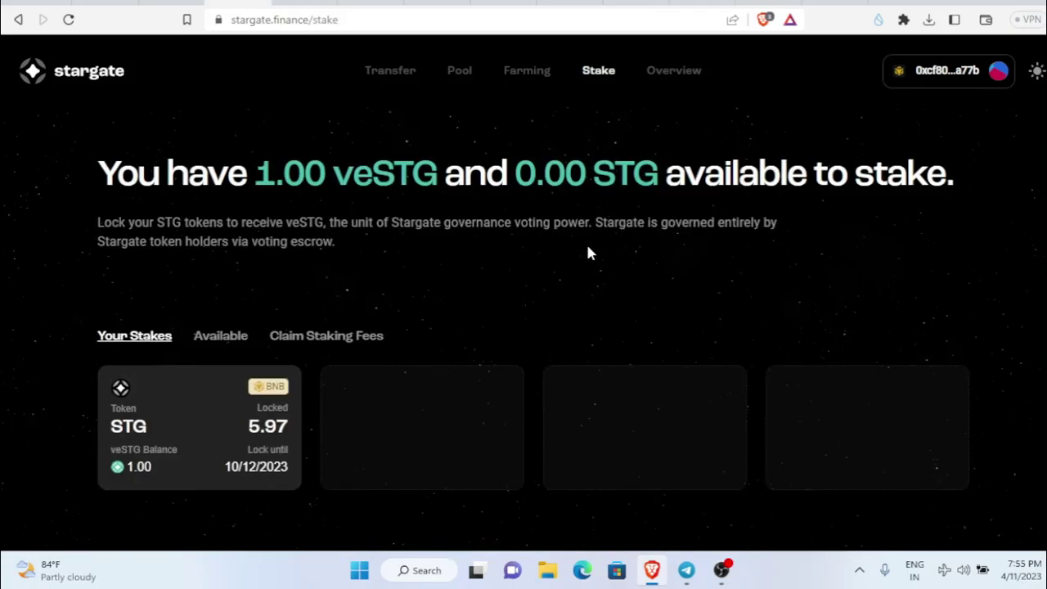
left_click_drag(96, 174, 491, 252)
left_click(551, 306)
scroll(552, 306, "down", 5)
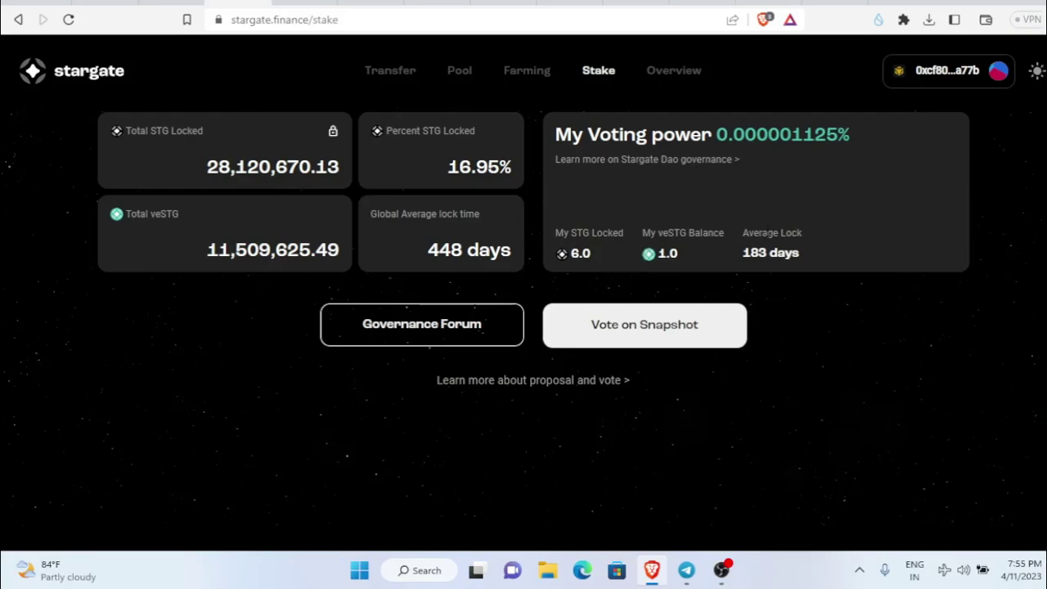
scroll(777, 225, "up", 2)
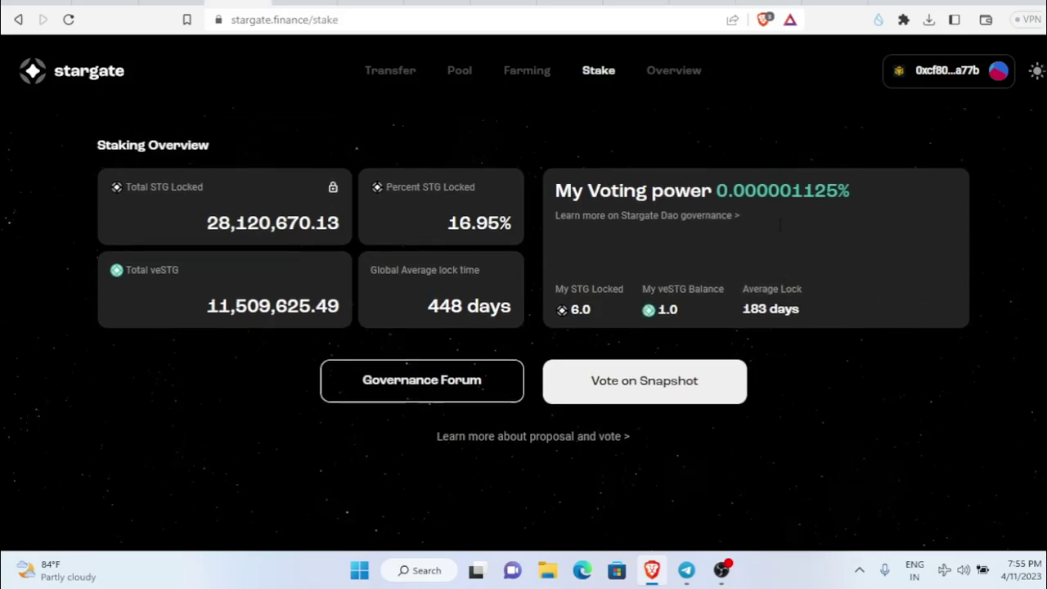
scroll(736, 286, "down", 2)
left_click(677, 341)
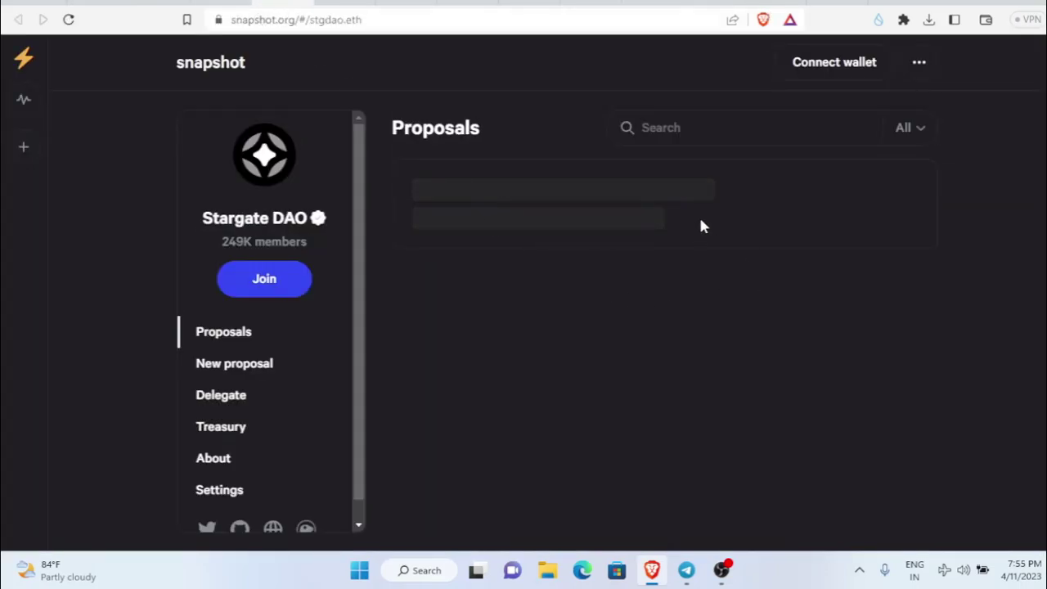
Browse the Stargate DAO proposals and open "Make Velodrome the STG Hub on Optimism"
scroll(875, 317, "down", 1)
scroll(875, 321, "up", 1)
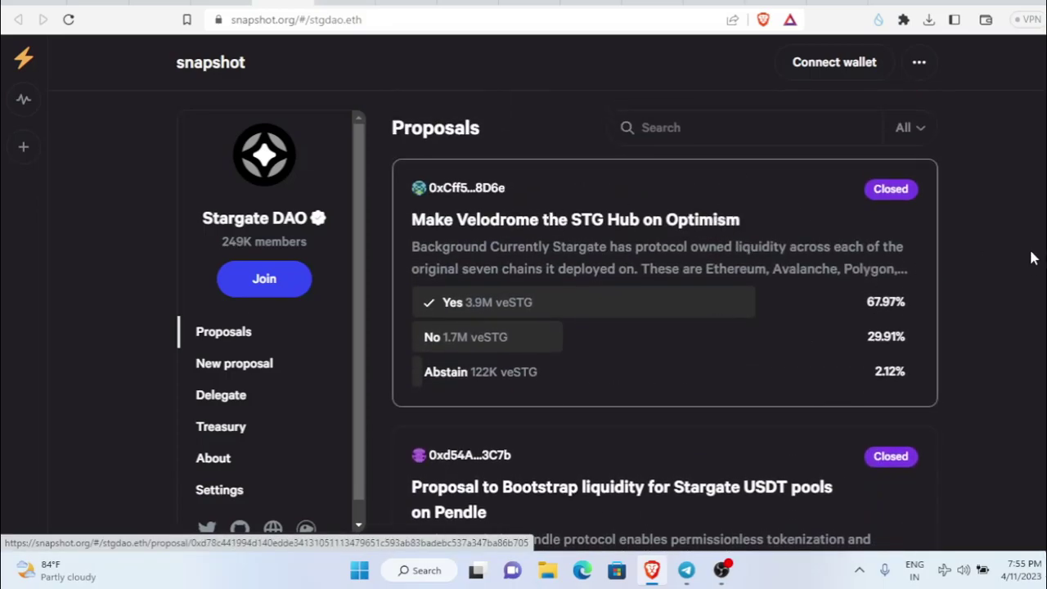
scroll(1034, 284, "down", 1)
scroll(1032, 291, "down", 1)
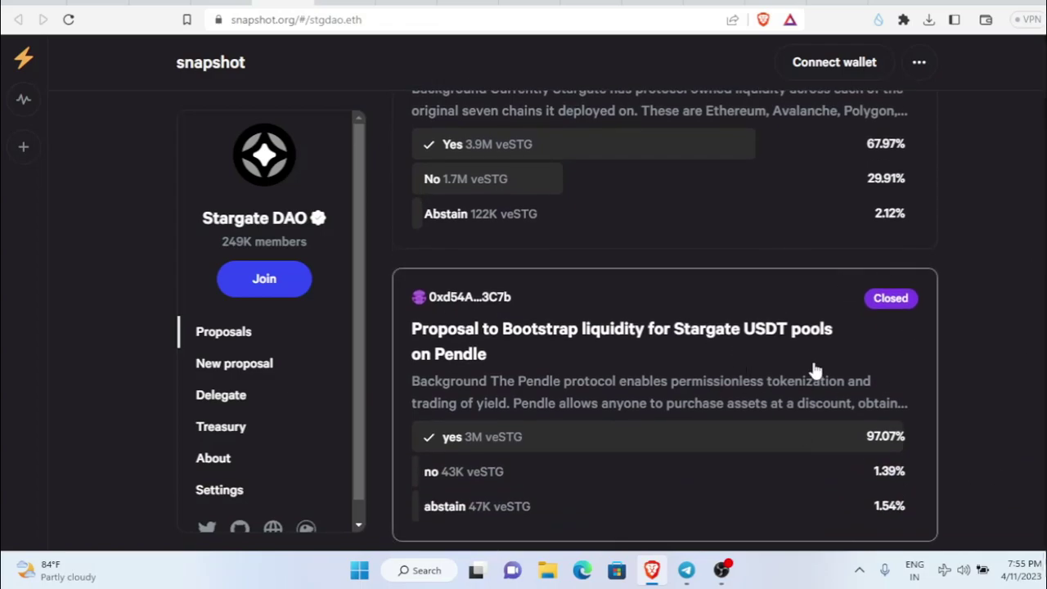
scroll(813, 373, "up", 2)
left_click(814, 276)
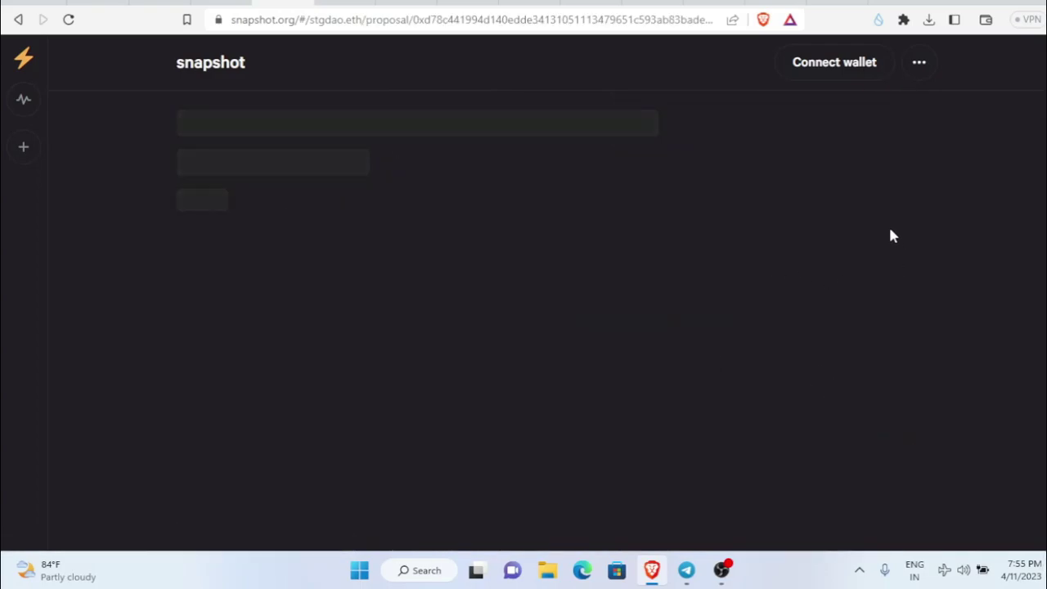
Connect the MetaMask wallet account to Snapshot and approve the site's connection request
scroll(562, 312, "down", 1)
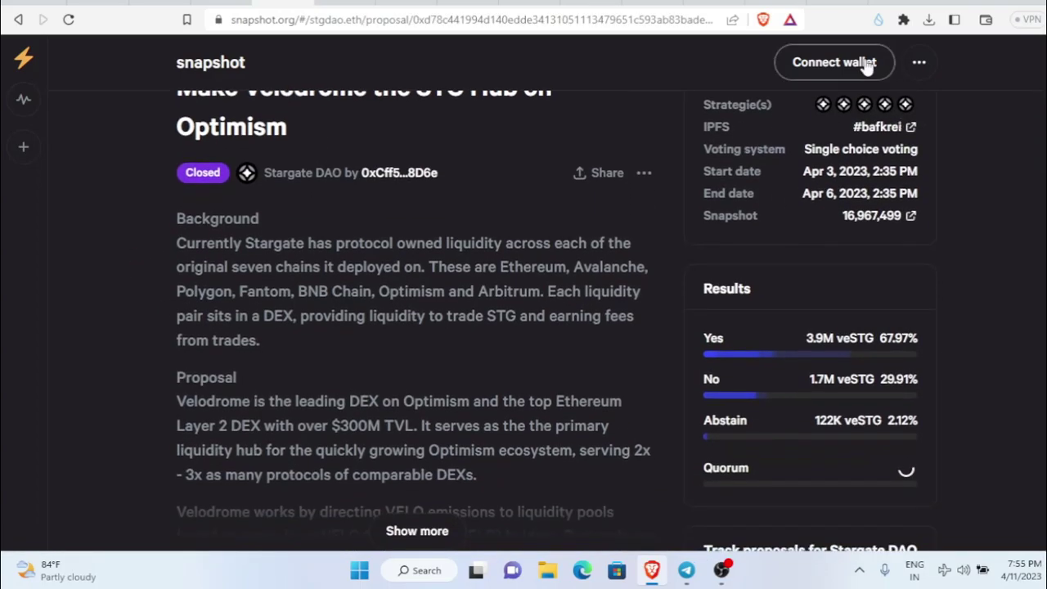
left_click(860, 62)
left_click(553, 254)
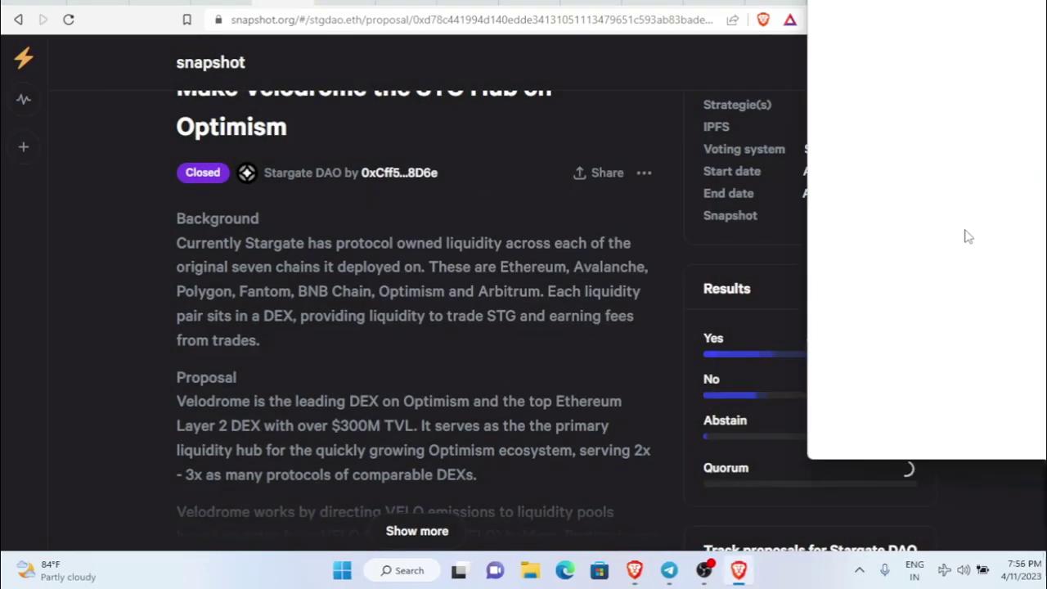
left_click(1010, 427)
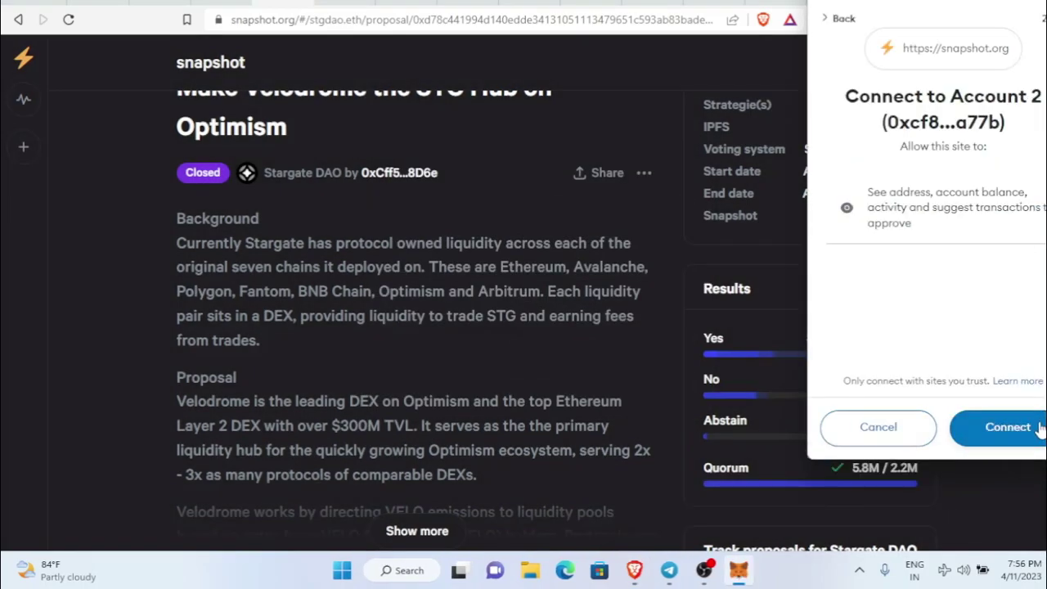
left_click(995, 427)
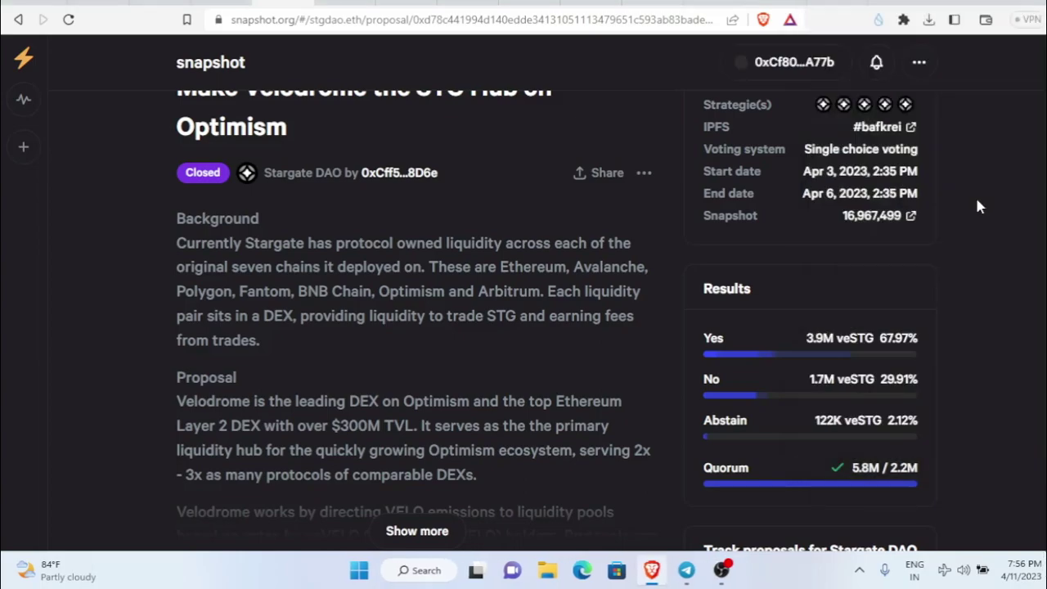
Examine the Velodrome proposal's dates, results and list of votes
scroll(760, 214, "up", 1)
scroll(941, 229, "down", 3)
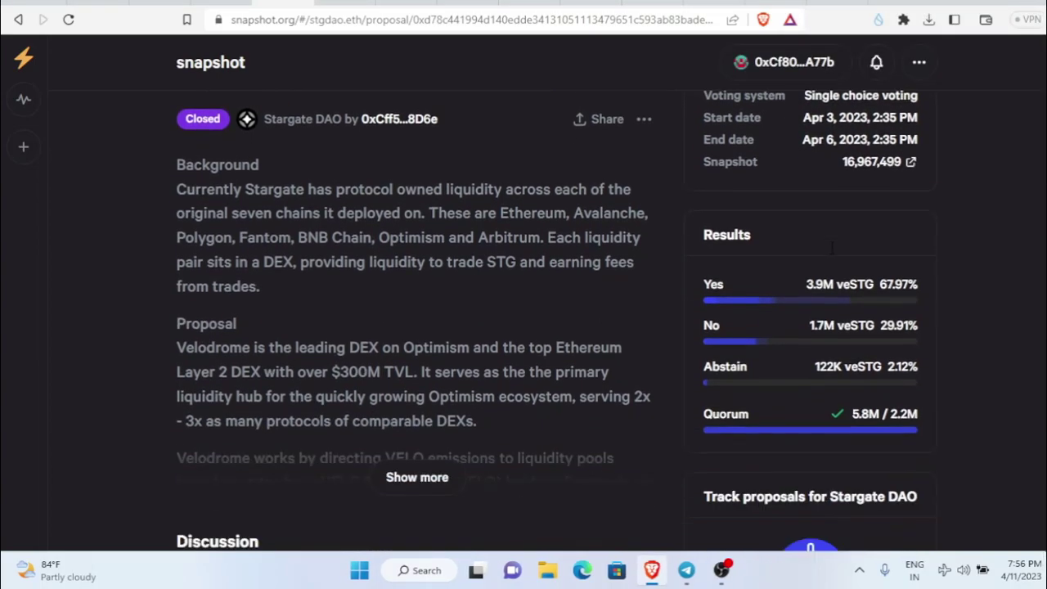
scroll(1012, 308, "down", 5)
scroll(573, 359, "up", 1)
scroll(511, 380, "down", 1)
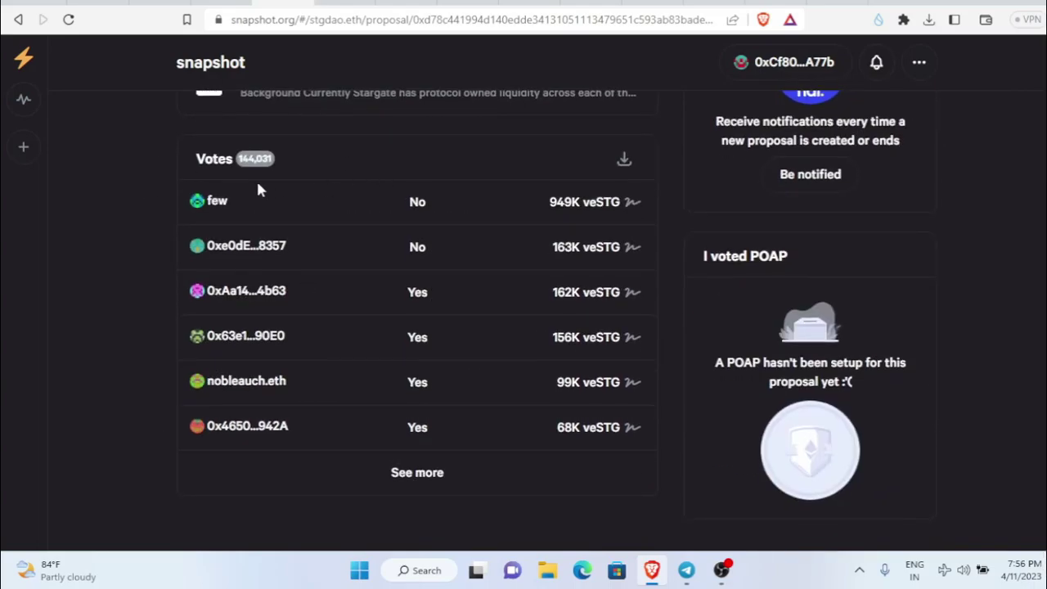
scroll(545, 367, "up", 4)
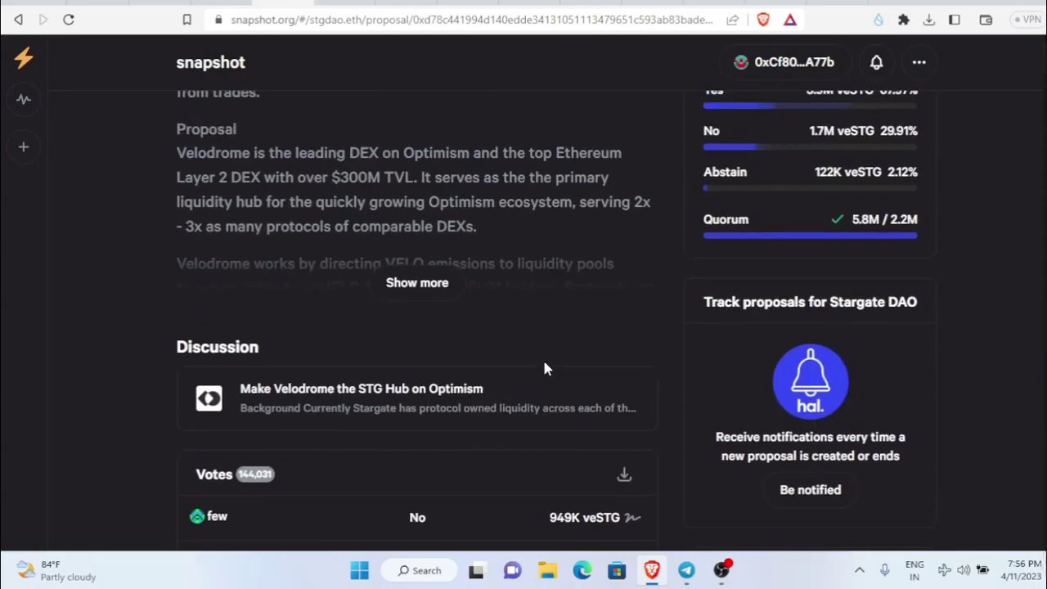
scroll(544, 368, "up", 4)
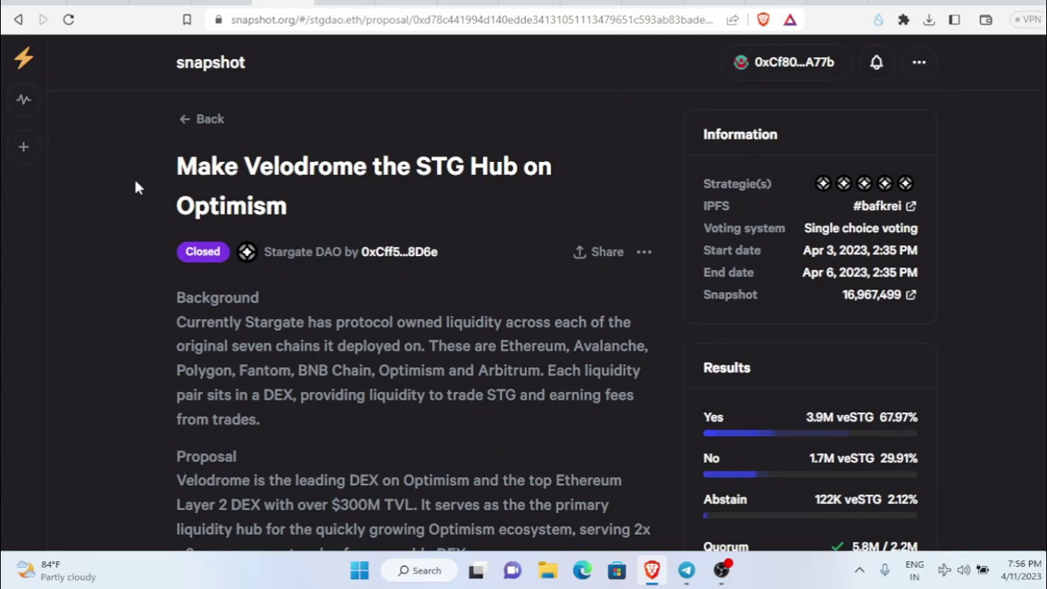
Return to the Stargate DAO proposals list and filter it to Active proposals
left_click(205, 120)
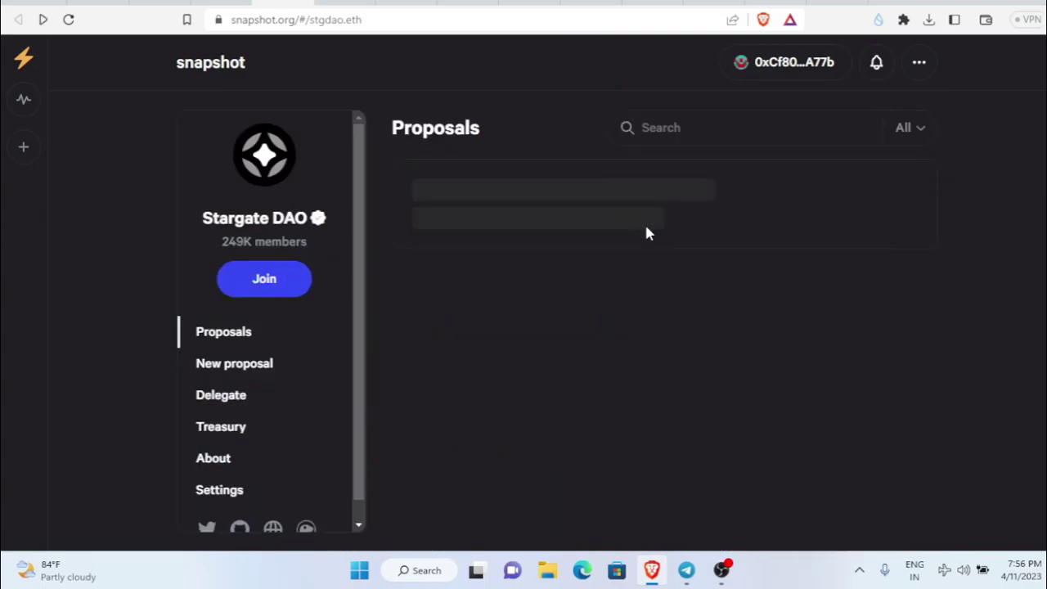
left_click(917, 130)
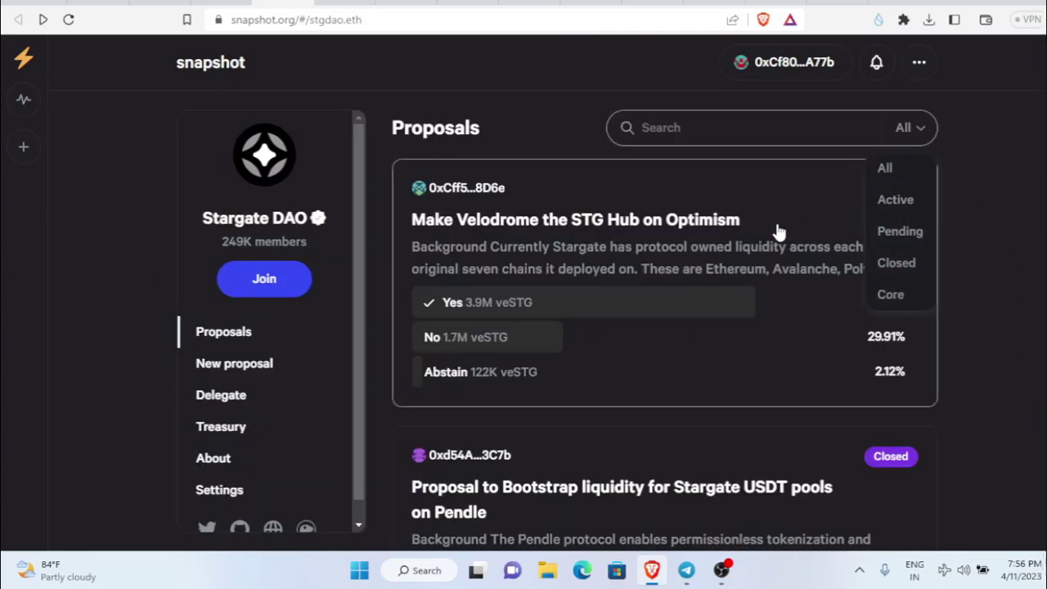
left_click(894, 202)
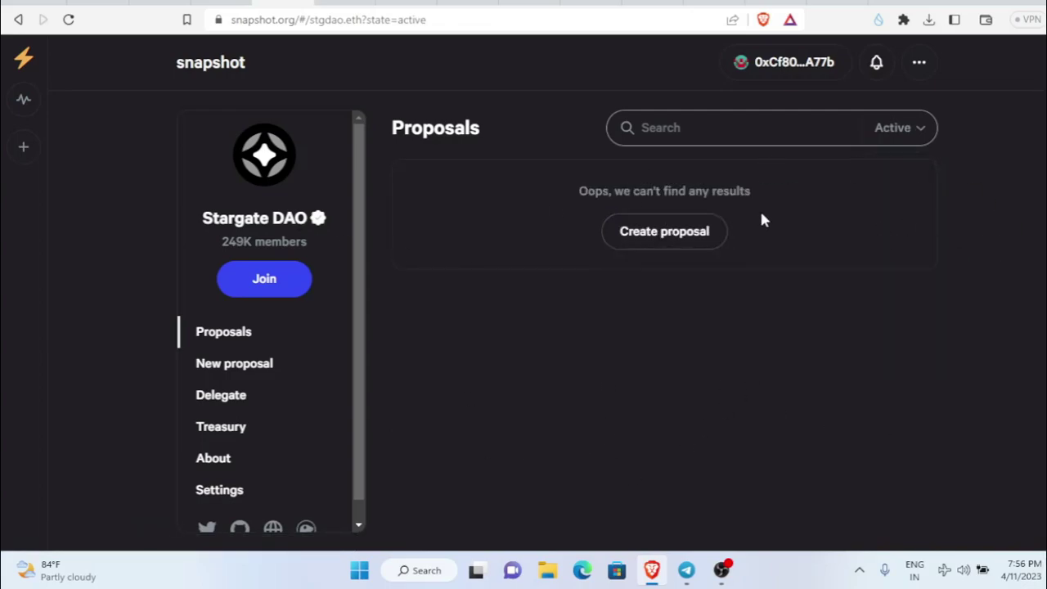
Set the Stargate DAO proposals filter back to All
left_click(895, 131)
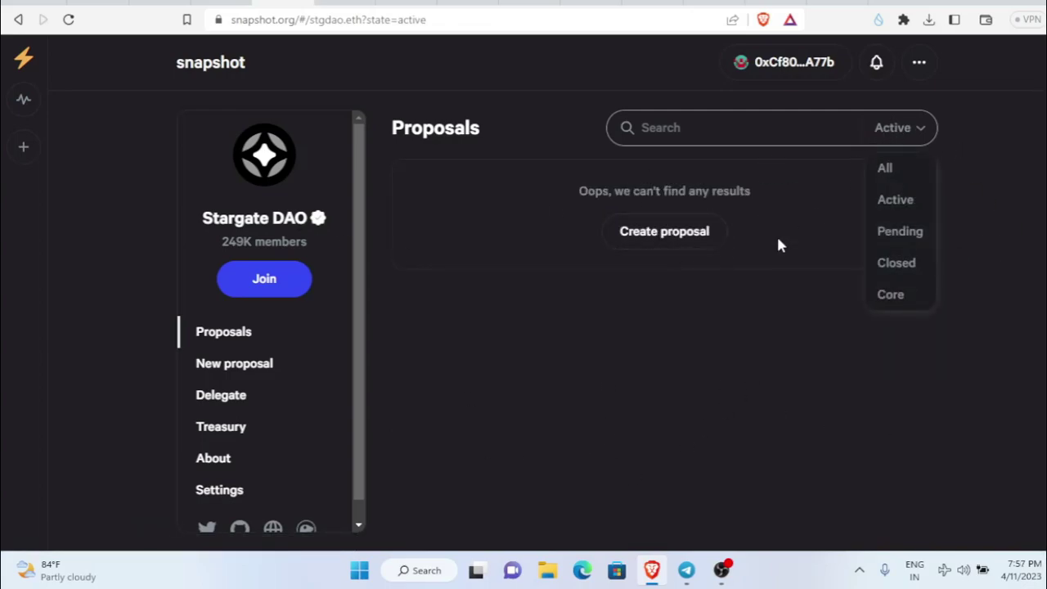
left_click(899, 170)
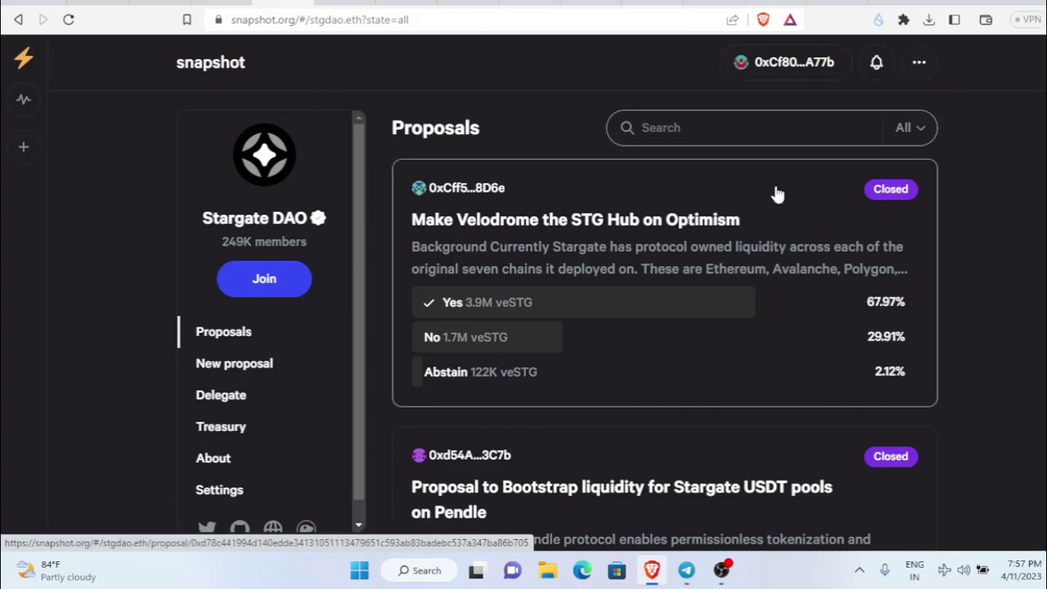
Return to the LayerZero airdrop guide and review its steps on buying and staking STG and voting on Stargate DAO proposals
key("ctrl+Tab")
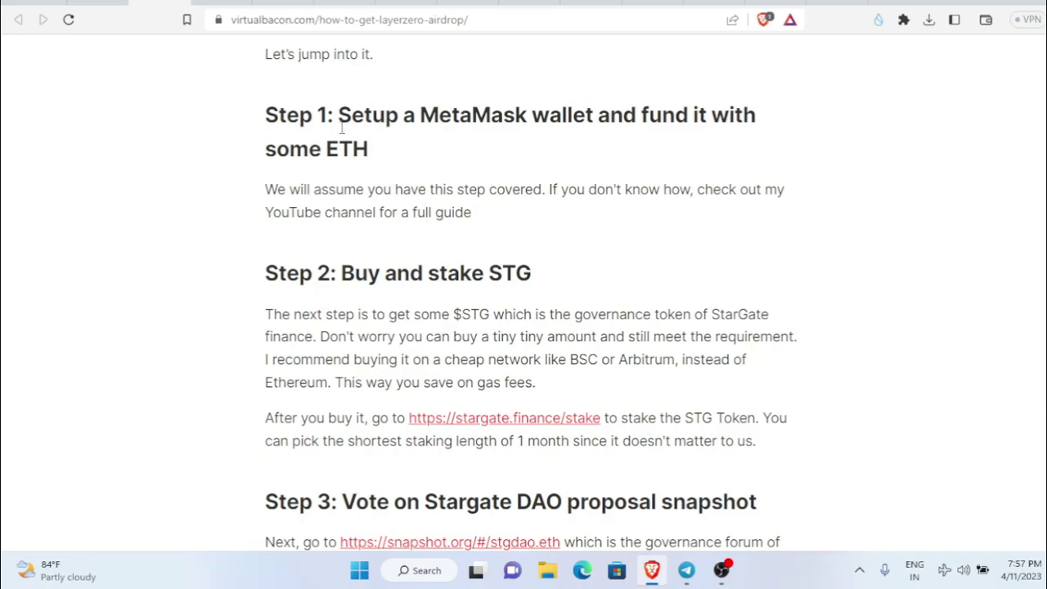
scroll(465, 242, "down", 2)
left_click_drag(381, 114, 582, 123)
left_click(582, 123)
scroll(392, 233, "down", 2)
left_click_drag(352, 182, 785, 204)
left_click(818, 245)
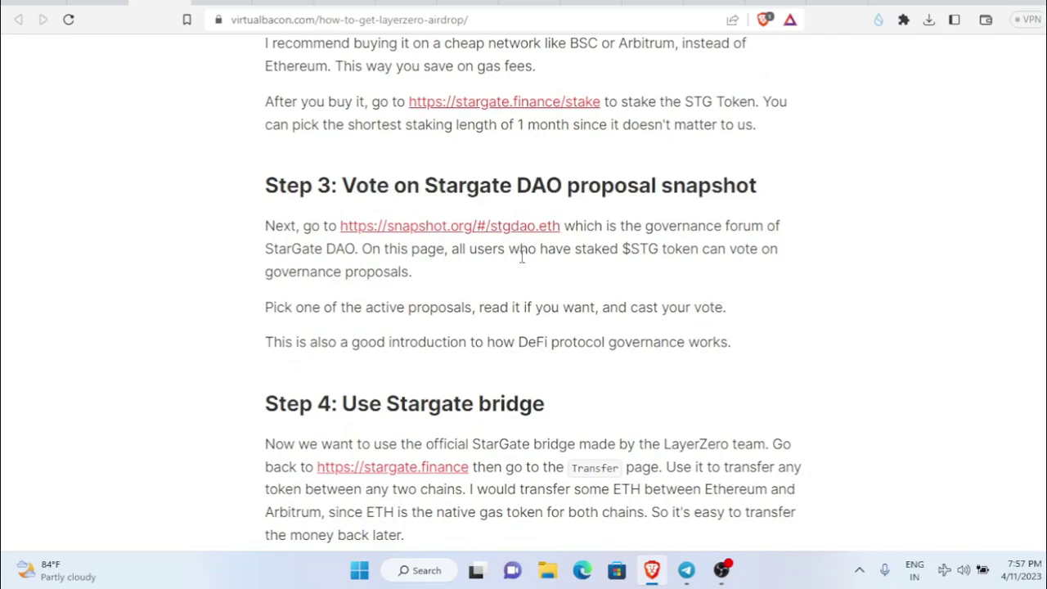
left_click_drag(343, 185, 749, 350)
left_click(716, 307)
scroll(715, 308, "down", 1)
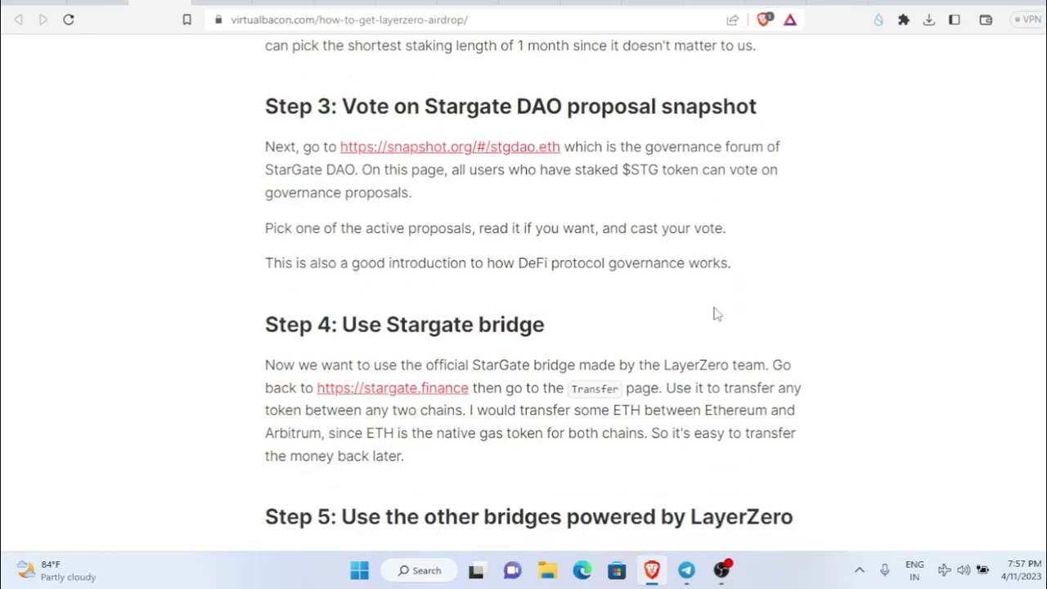
Look at the Chennai Marketer channel in Telegram and return to the guide
left_click(686, 570)
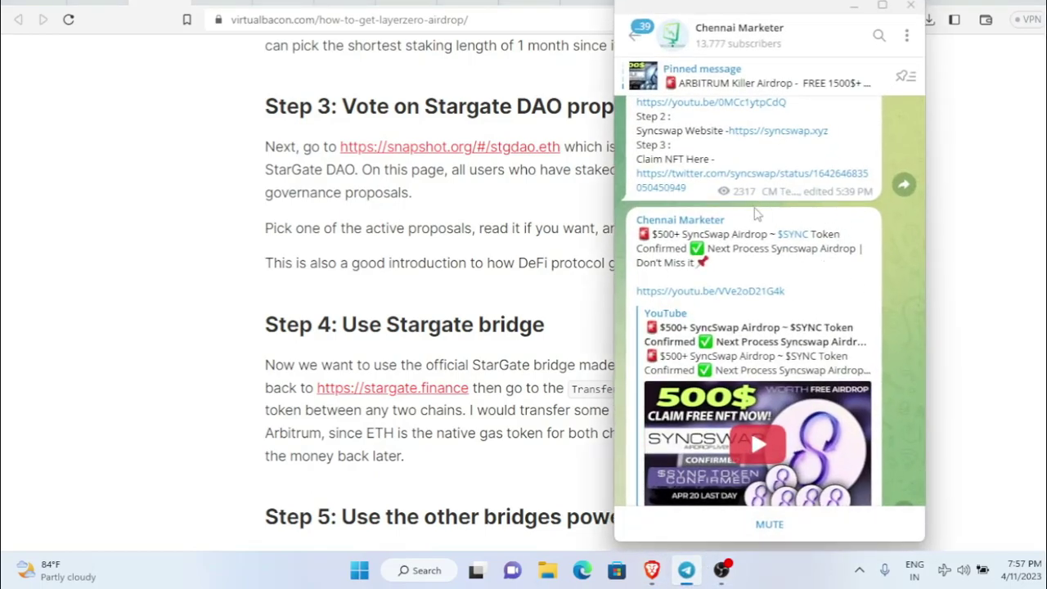
left_click(979, 324)
Read the guide's Step 4 on using the Stargate bridge and open the Transfer page on stargate.finance
scroll(765, 395, "down", 1)
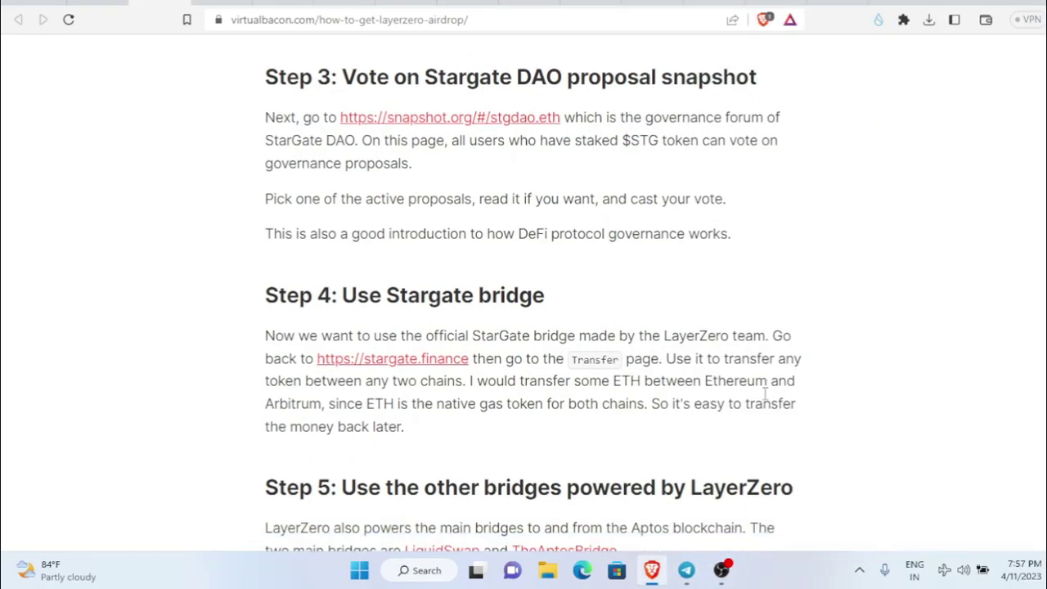
scroll(764, 395, "down", 1)
left_click_drag(551, 249, 342, 250)
left_click(587, 278)
left_click(421, 311)
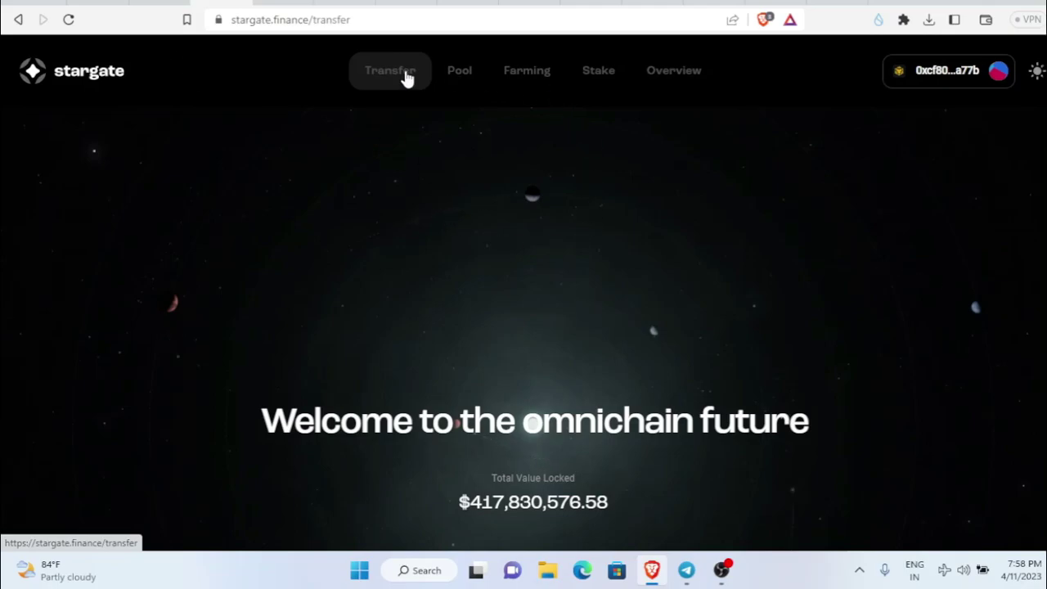
left_click(409, 75)
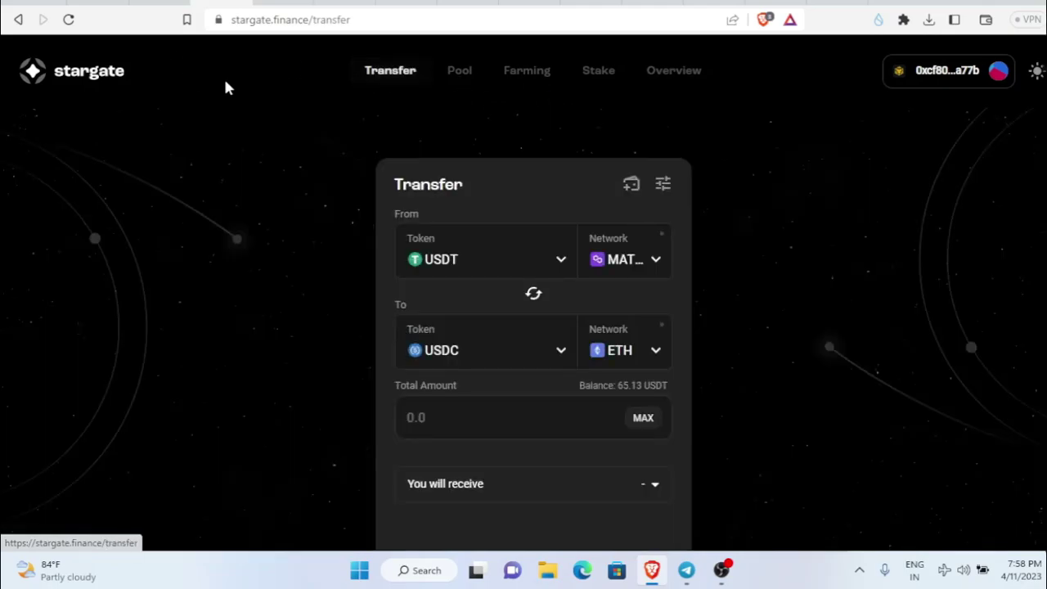
scroll(493, 177, "down", 1)
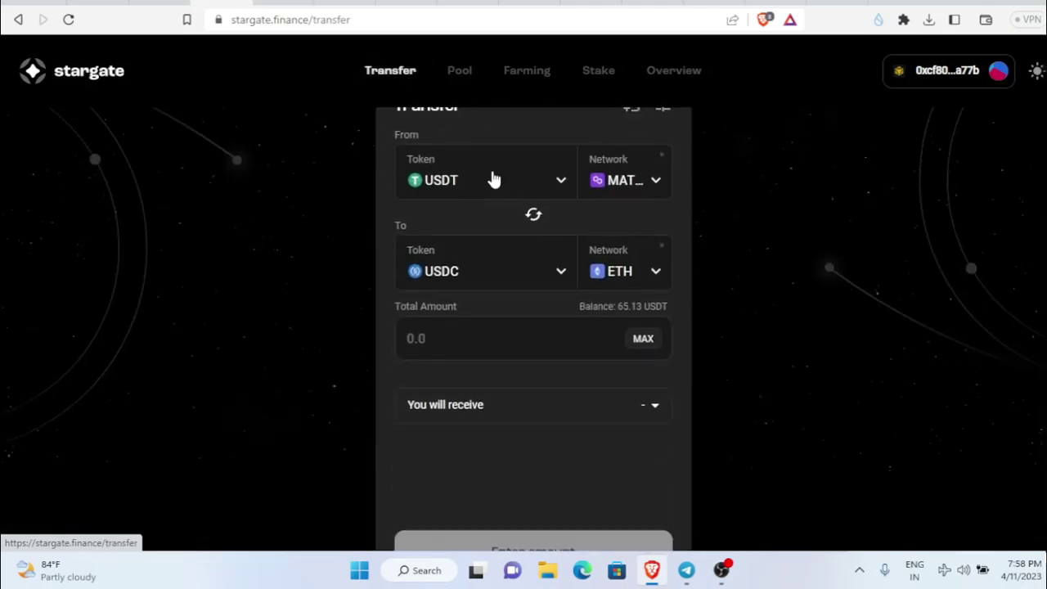
scroll(504, 421, "up", 1)
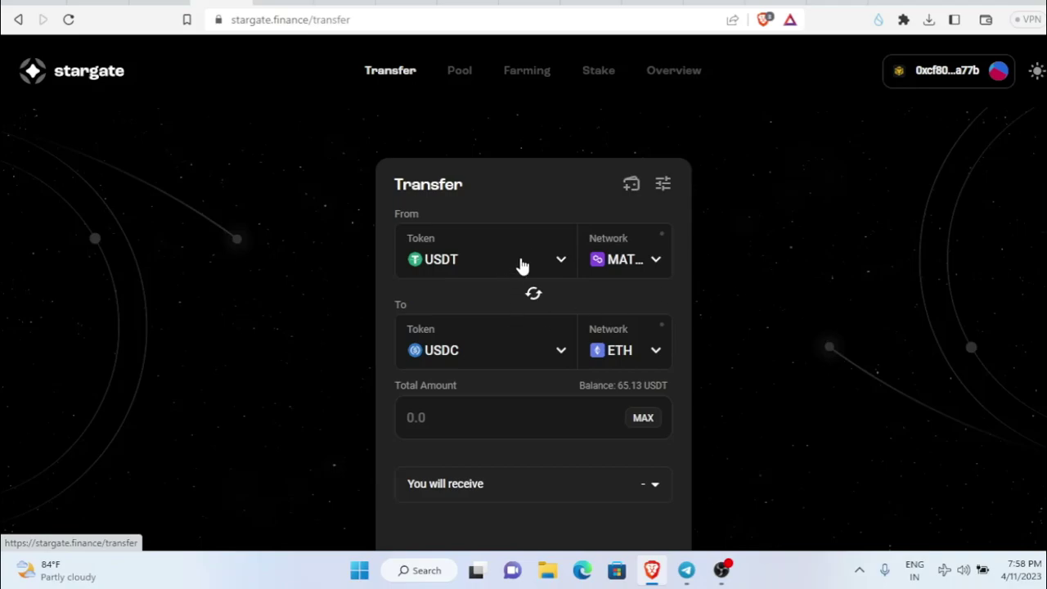
Look through the tokens available to transfer and check the connected wallet's balances in the account profile
left_click(528, 260)
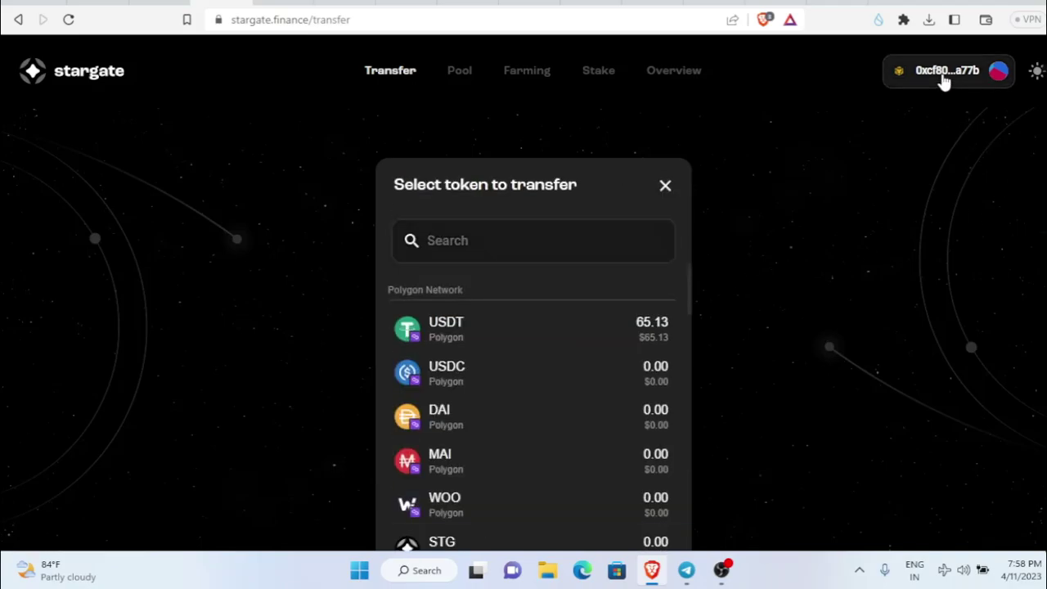
left_click(923, 74)
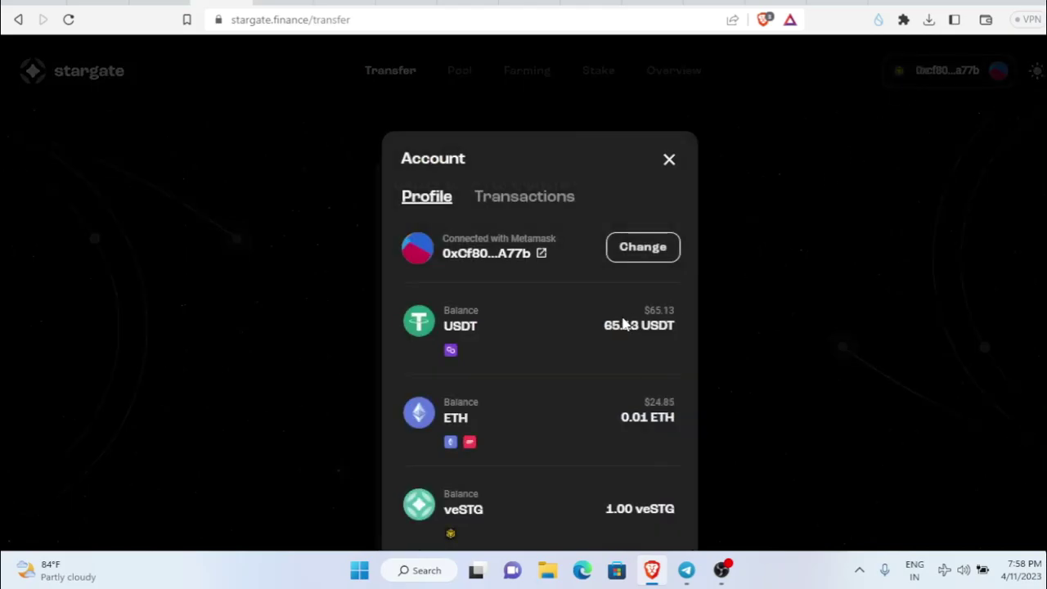
left_click(669, 159)
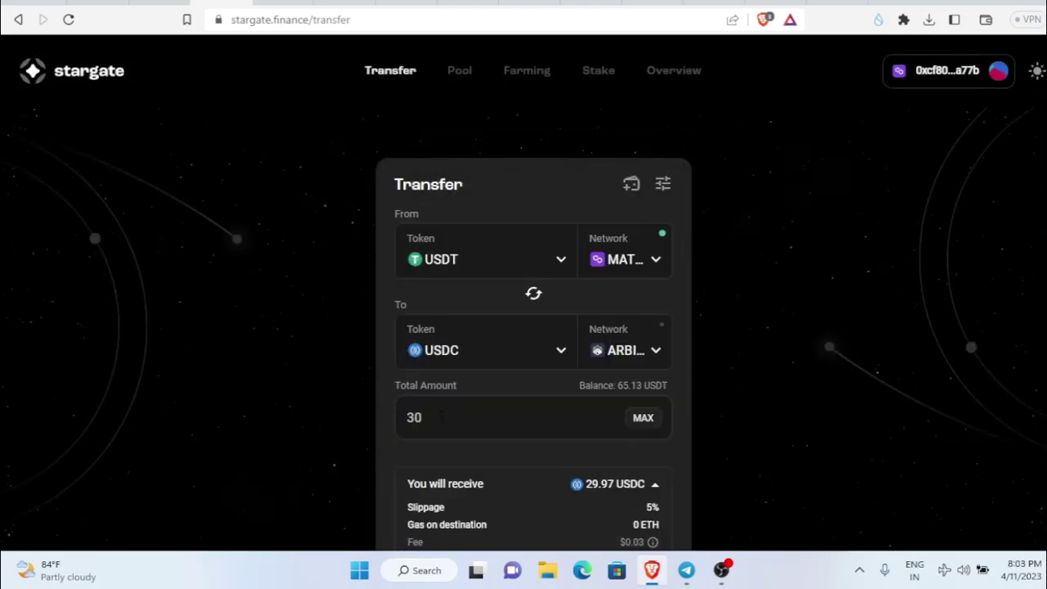
Review the 30 USDT Polygon to Arbitrum USDC transfer and set its slippage tolerance to 3%
left_click(442, 417)
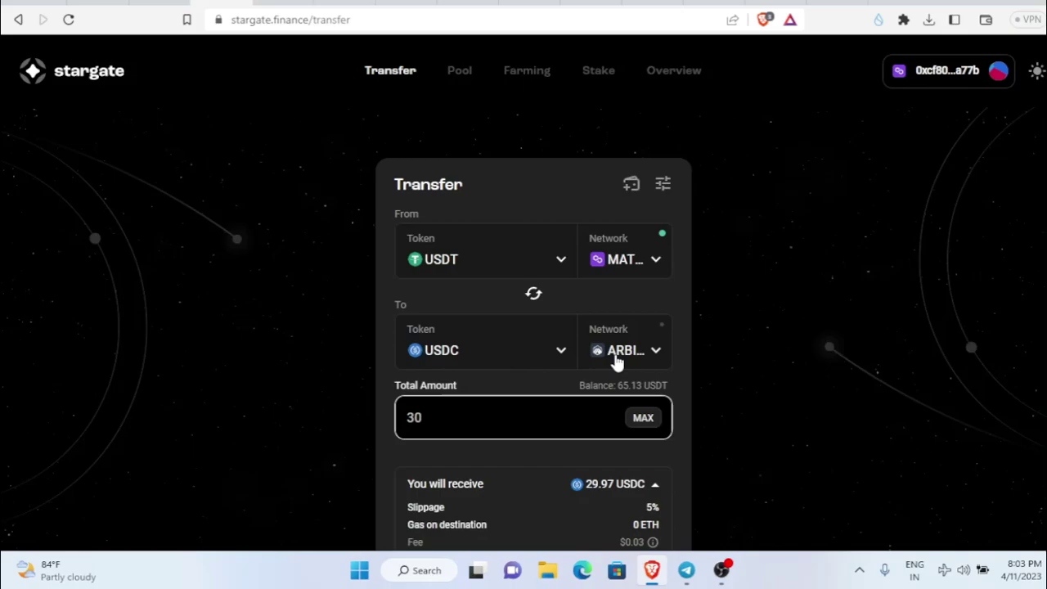
scroll(614, 350, "down", 1)
scroll(595, 427, "down", 3)
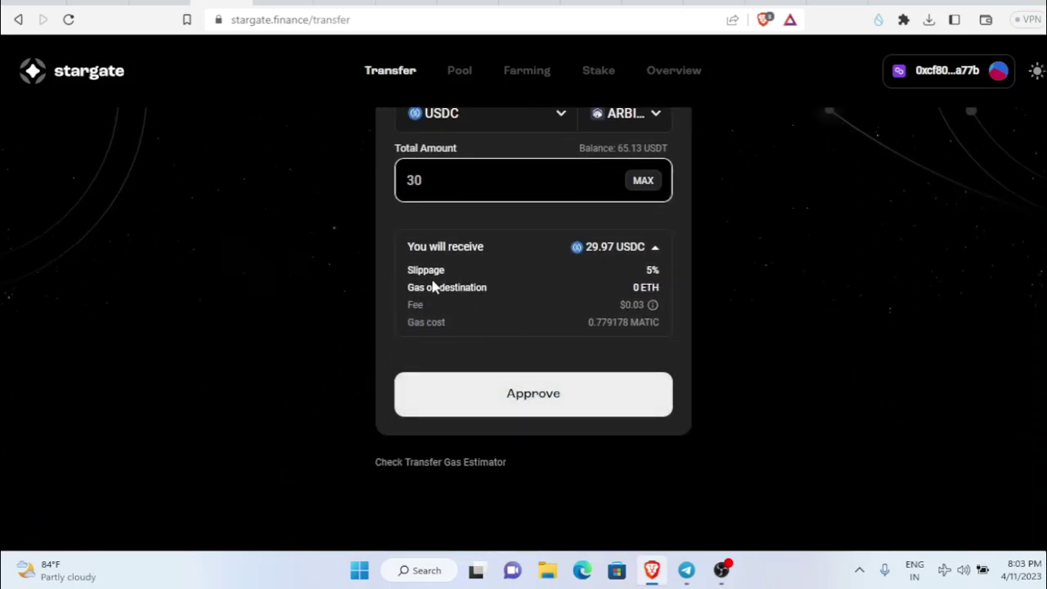
left_click(459, 288)
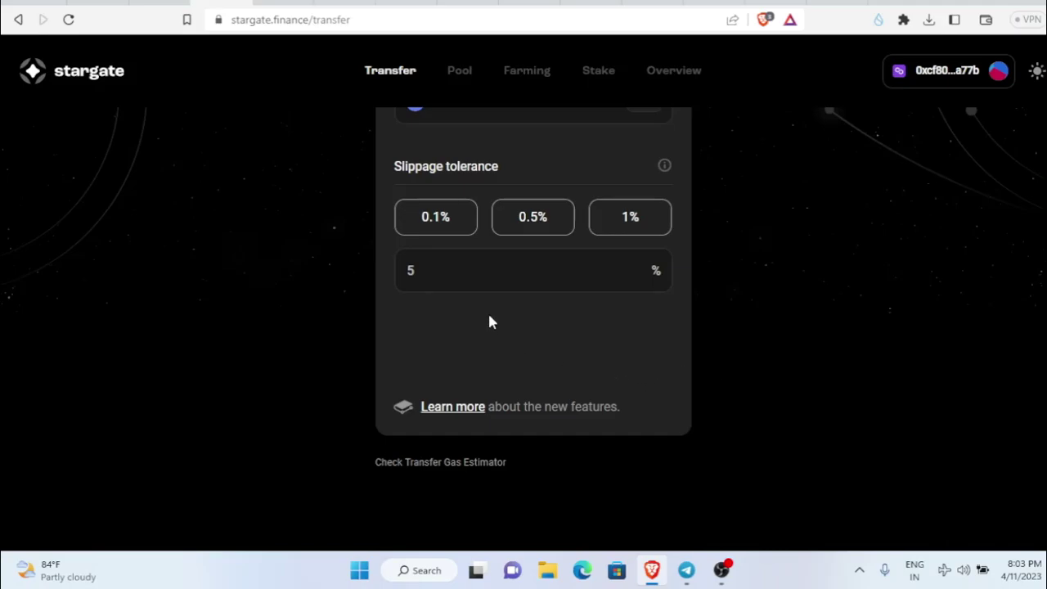
left_click(405, 286)
type("3")
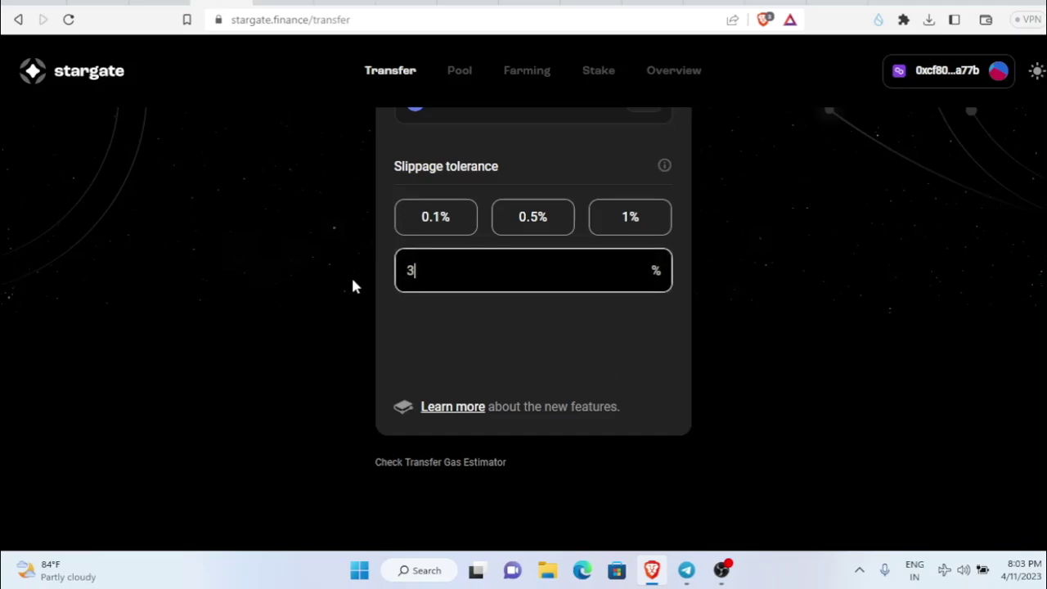
left_click(883, 255)
scroll(670, 220, "up", 3)
left_click(659, 184)
scroll(750, 354, "down", 3)
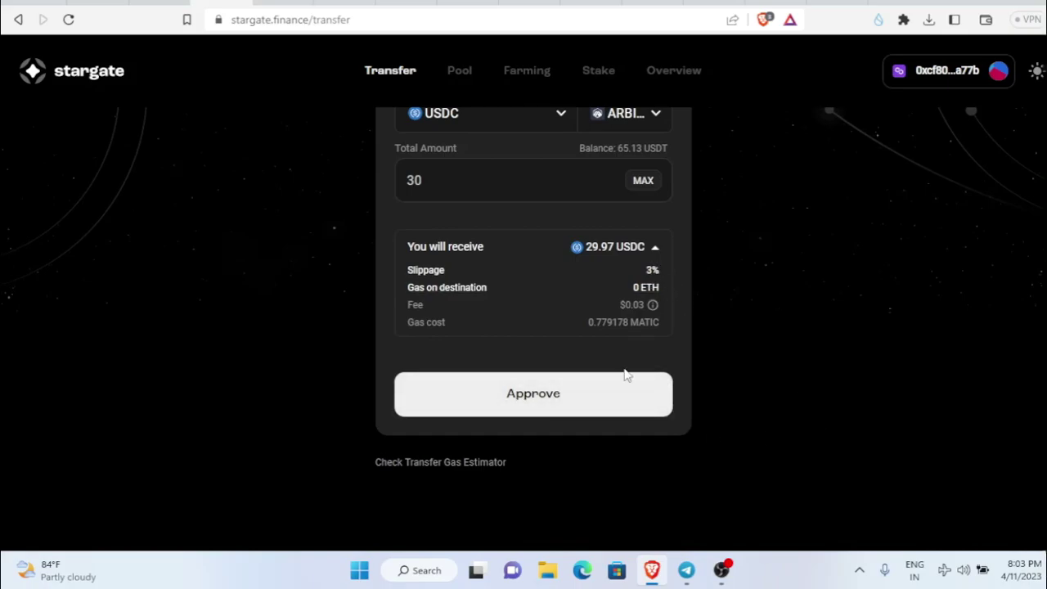
Approve USDT spending for the Stargate transfer in MetaMask, using the maximum spending cap of 65.132391 USDT
scroll(646, 384, "up", 1)
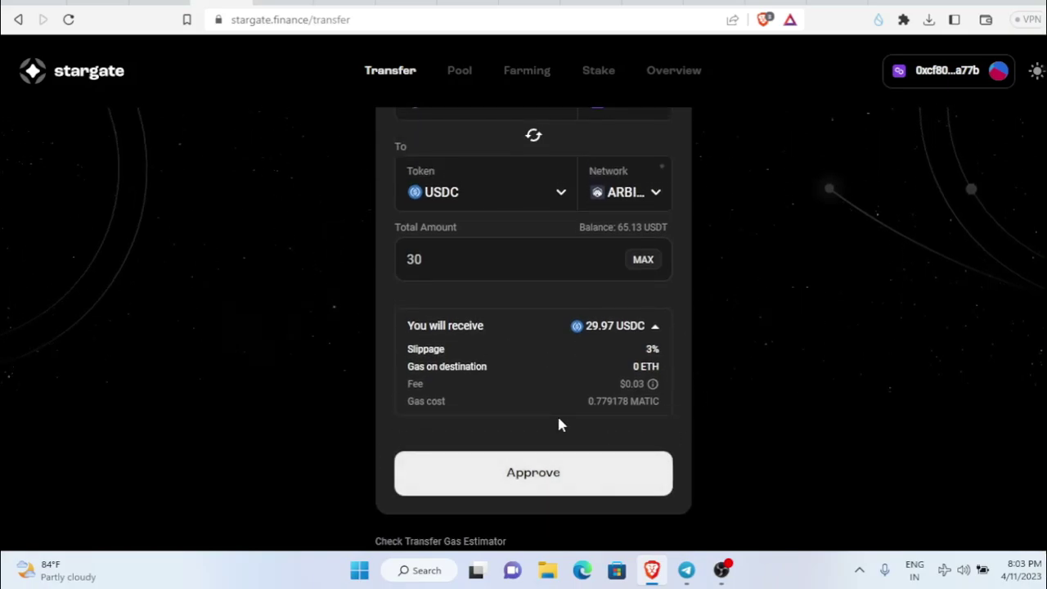
scroll(559, 423, "up", 2)
scroll(621, 499, "down", 2)
left_click(584, 489)
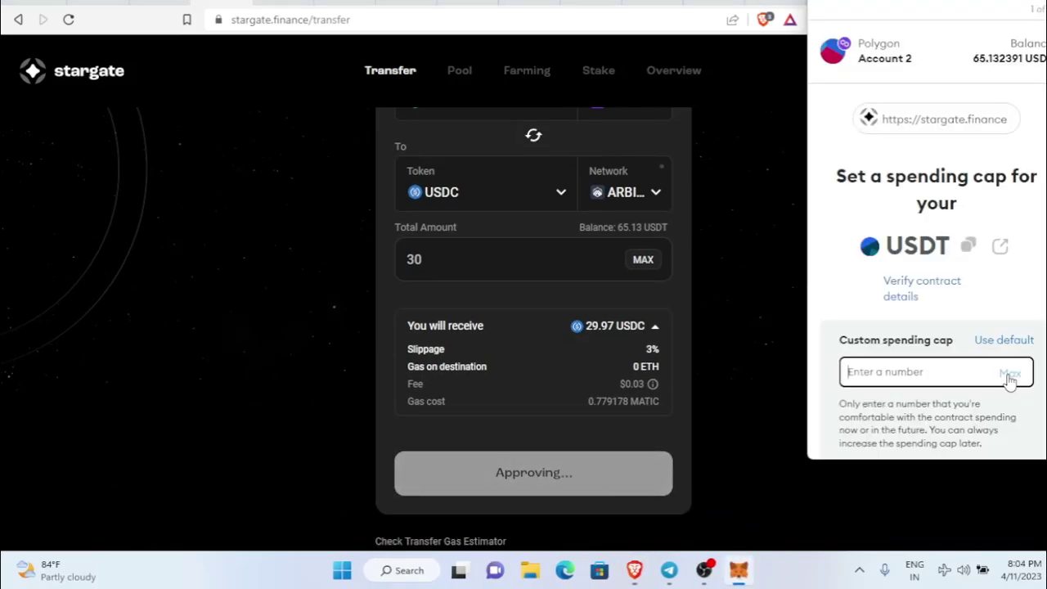
left_click(1010, 374)
scroll(1009, 372, "down", 2)
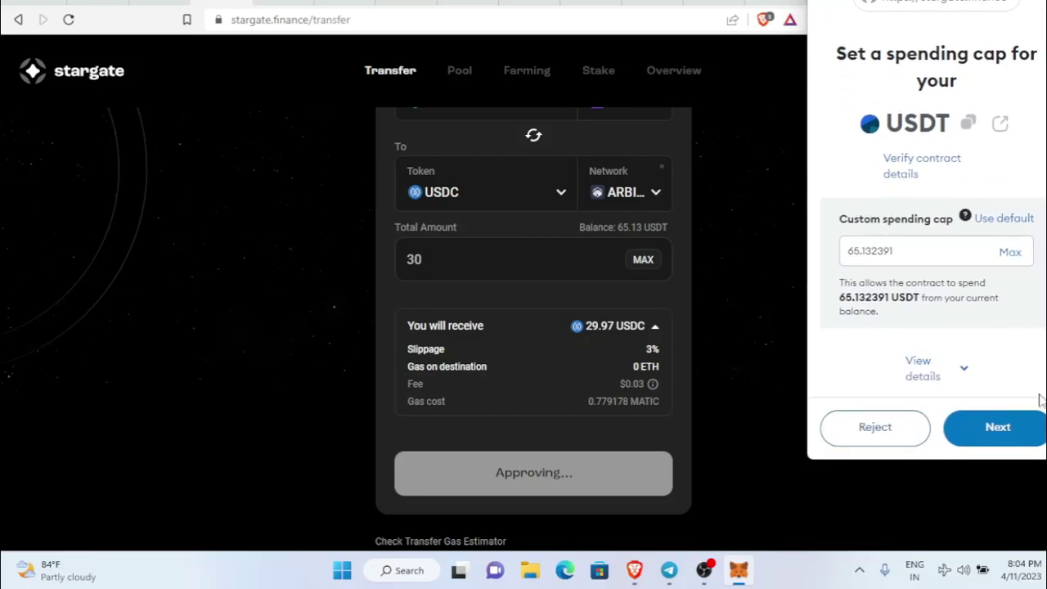
left_click(1019, 435)
scroll(1014, 446, "down", 1)
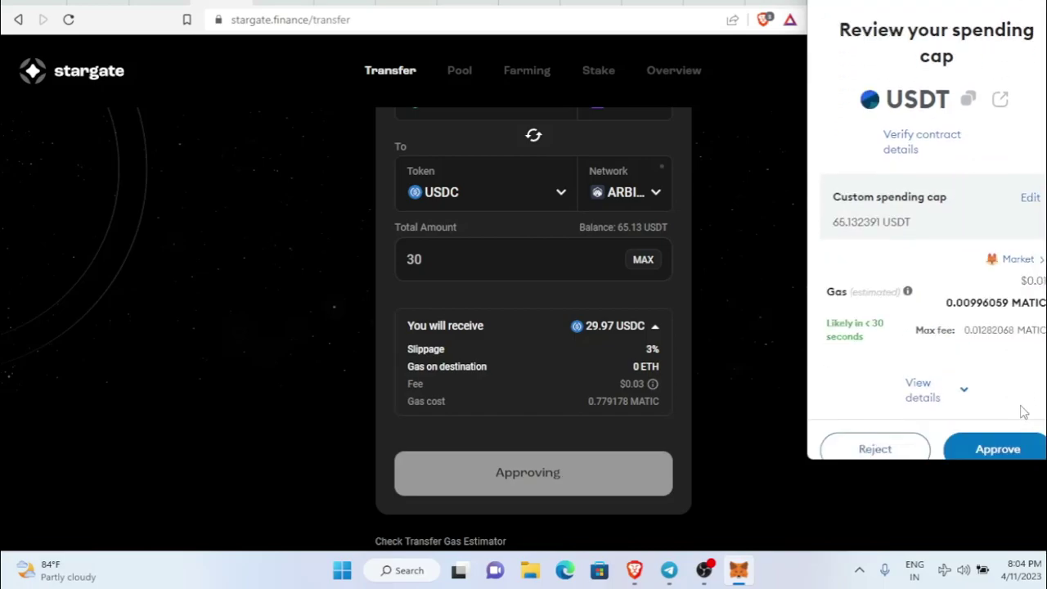
left_click(1013, 448)
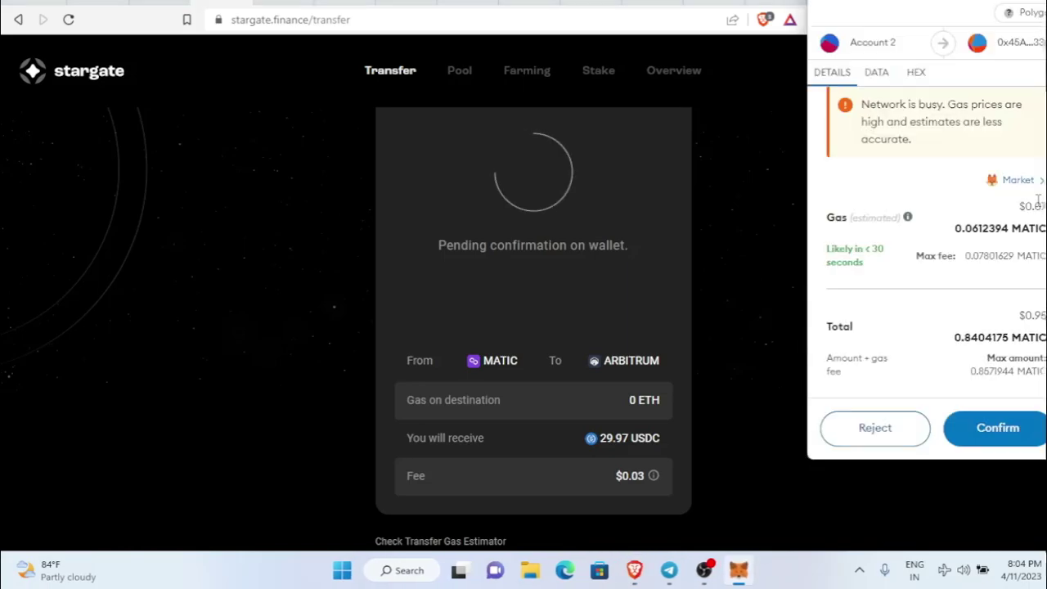
Confirm the 30 USDT transfer to Arbitrum in MetaMask and dismiss the transfer progress notice
left_click(1019, 435)
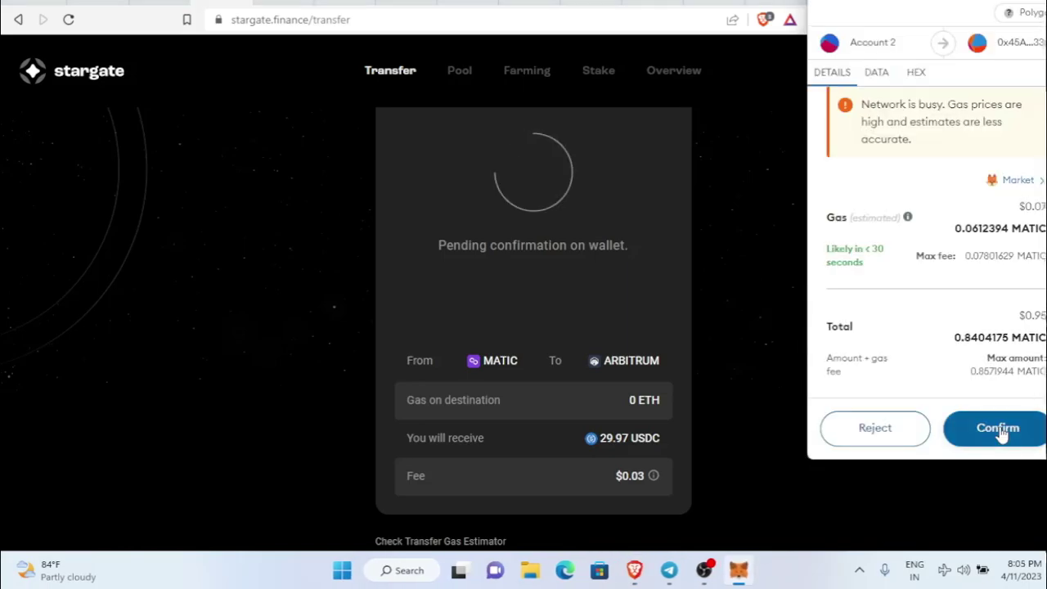
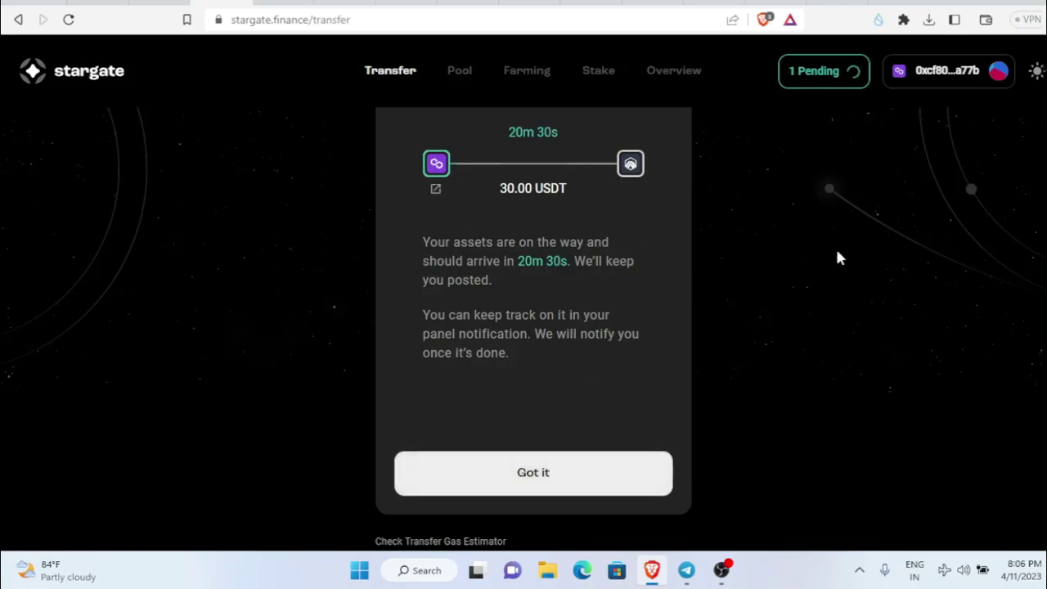
left_click(577, 481)
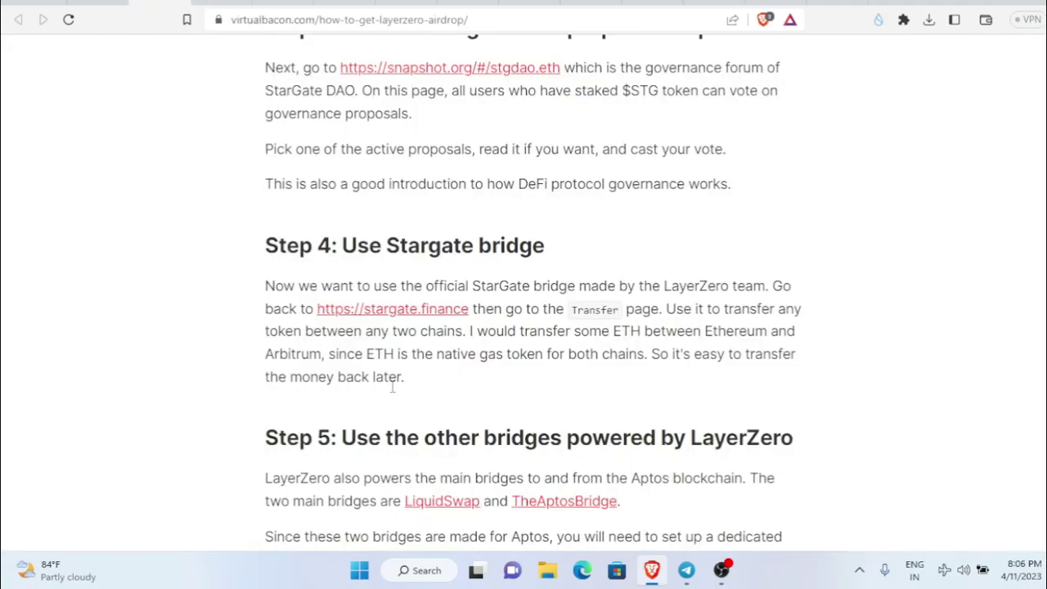
Read the guide's Step 5 on other bridges powered by LayerZero and open TheAptosBridge from it
scroll(247, 253, "down", 3)
left_click_drag(265, 199, 794, 205)
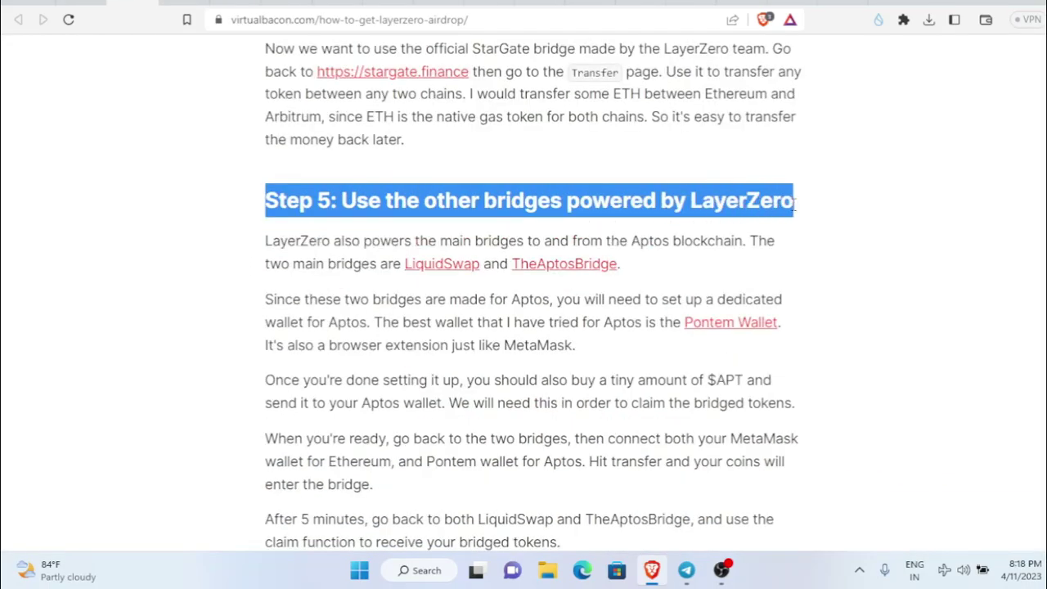
left_click(765, 196)
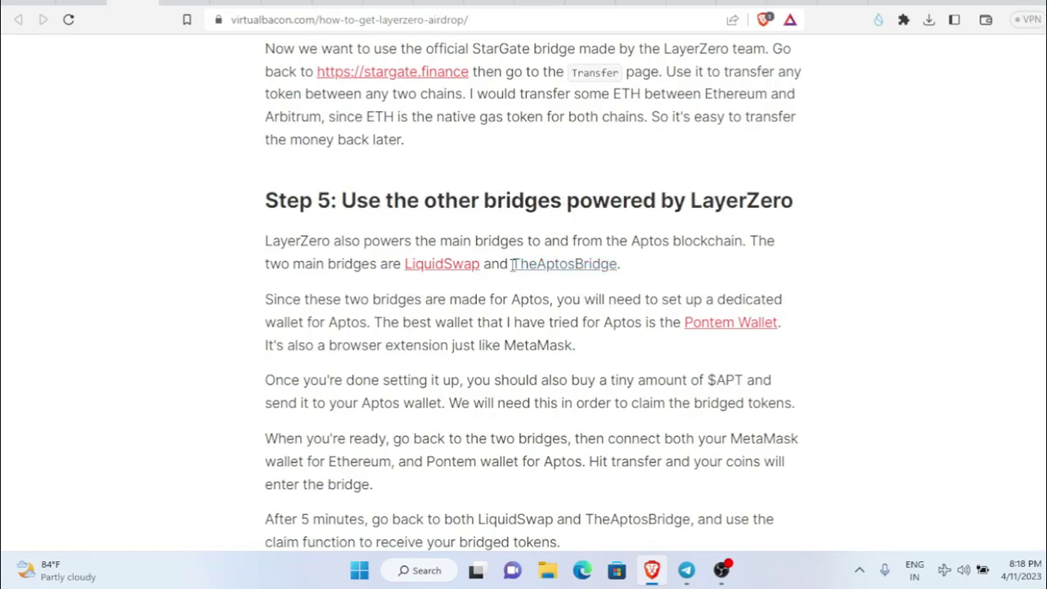
left_click(583, 267)
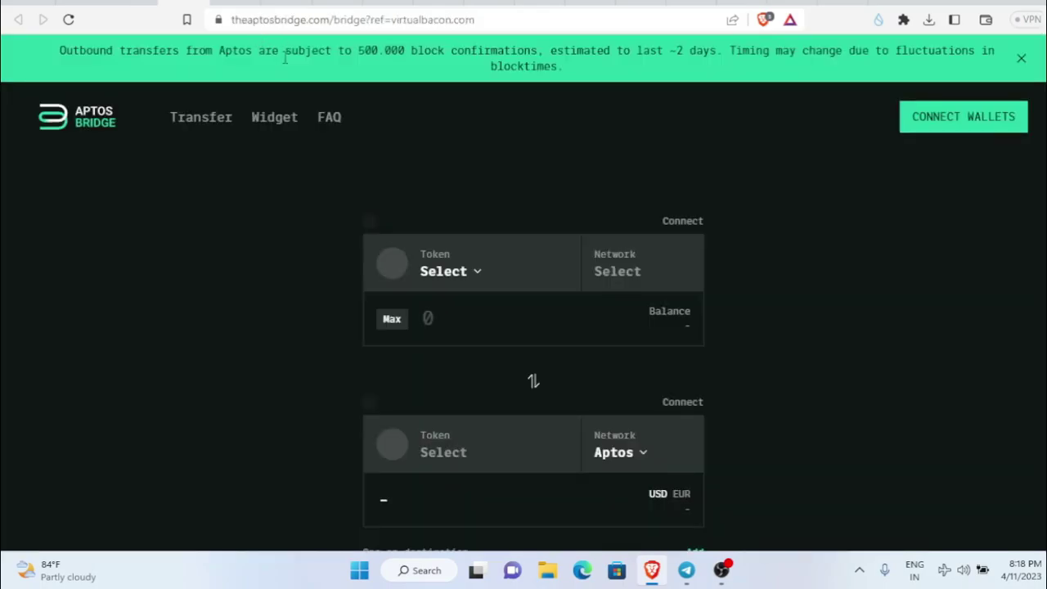
Connect MetaMask Account 2 to Aptos Bridge as the EVM wallet and approve the connection request
left_click(998, 121)
left_click(484, 222)
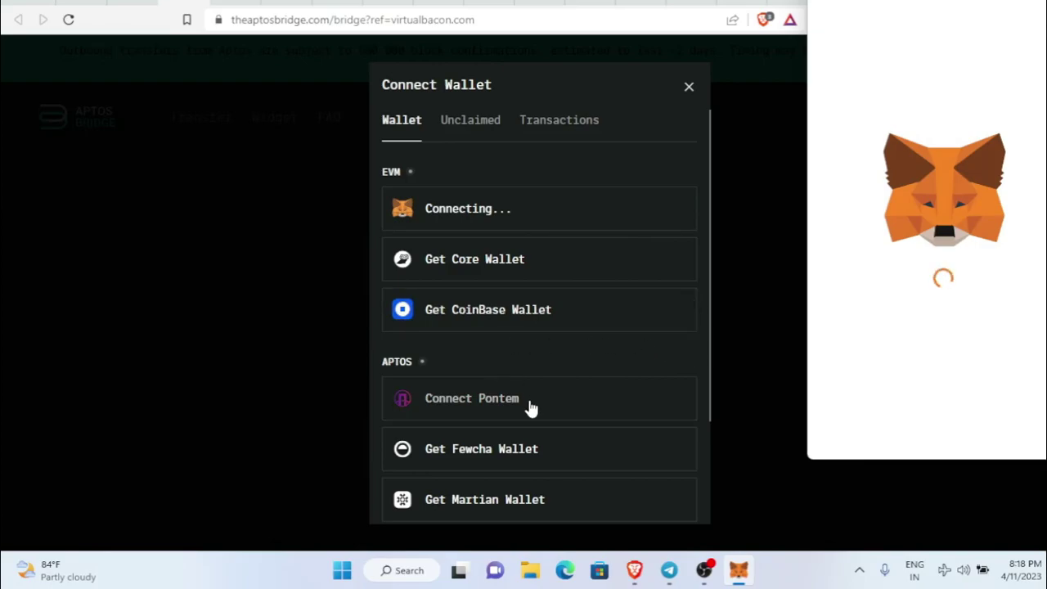
left_click(1028, 428)
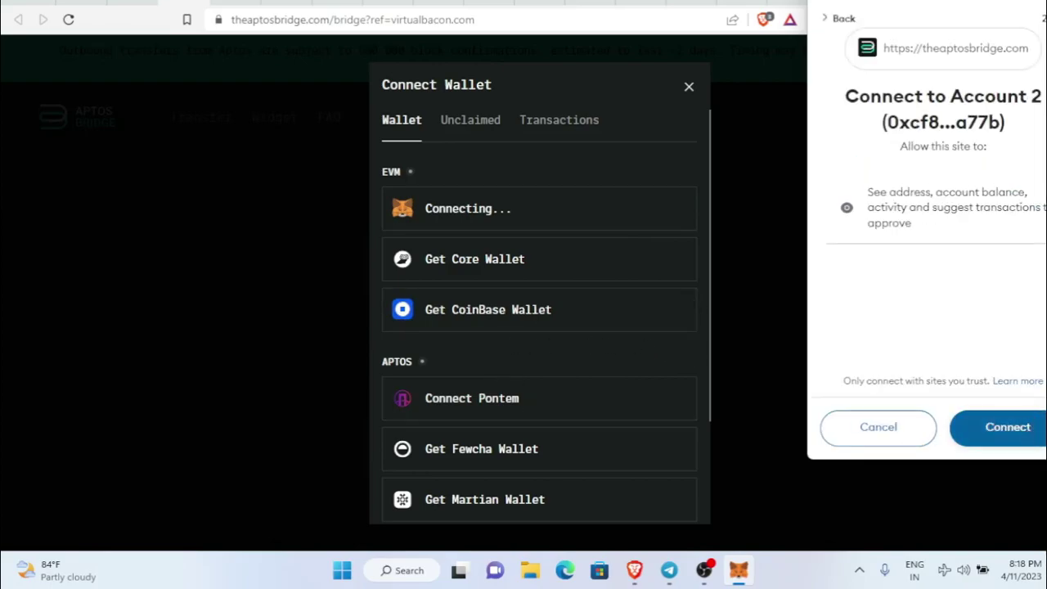
left_click(1032, 429)
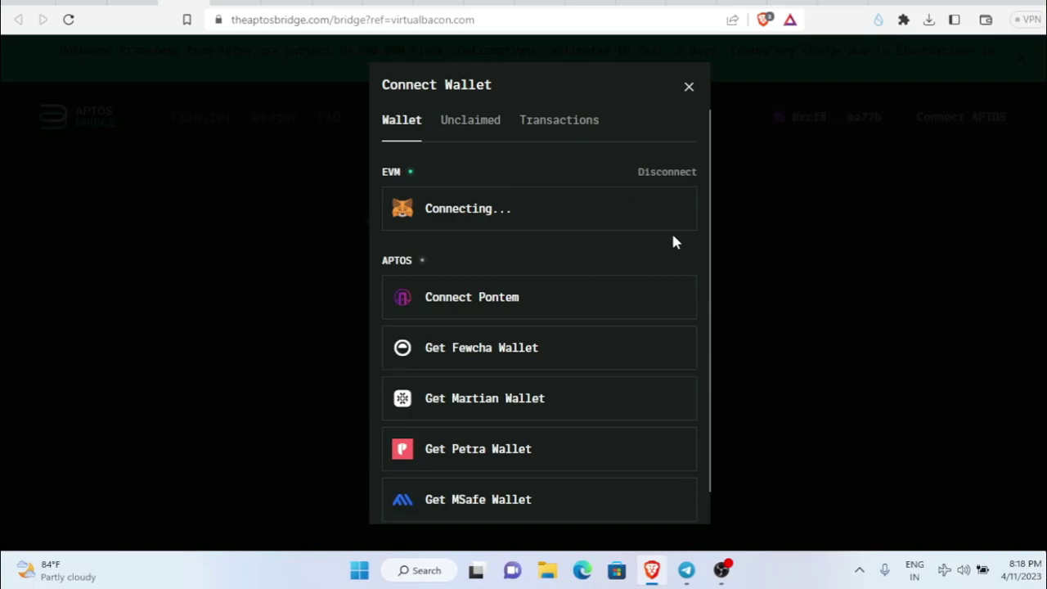
Request a Pontem connection on Aptos Bridge and open the Pontem Wallet's Chrome Web Store page from the Pontem Network site
left_click(468, 304)
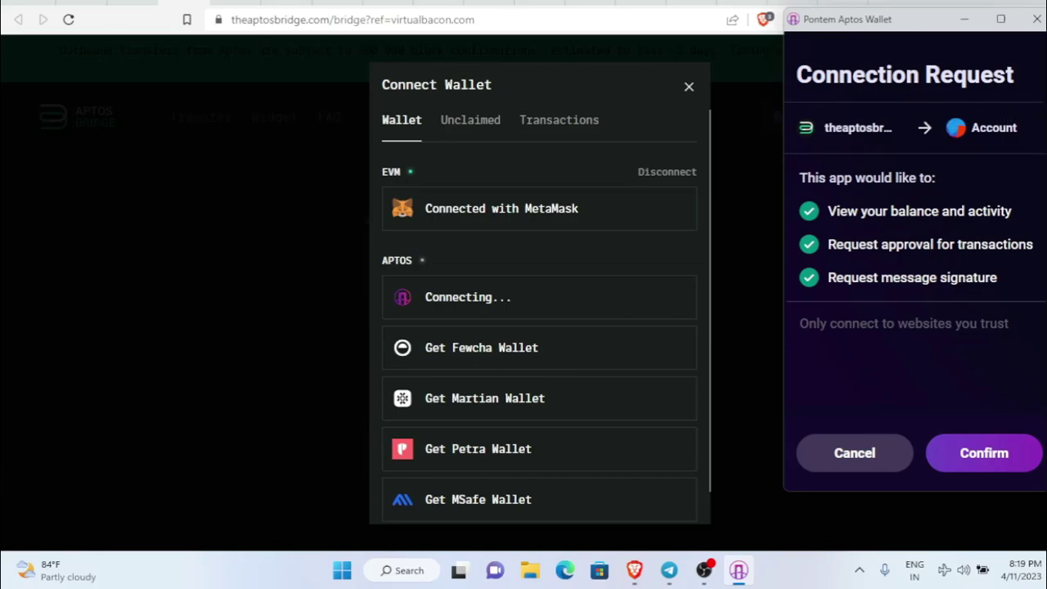
left_click(541, 3)
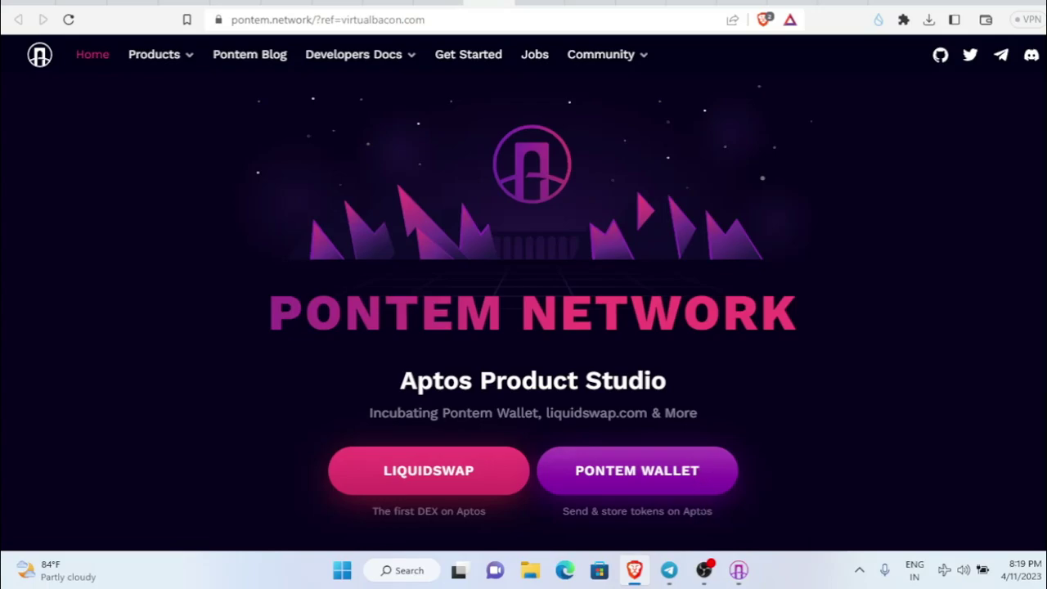
left_click(661, 491)
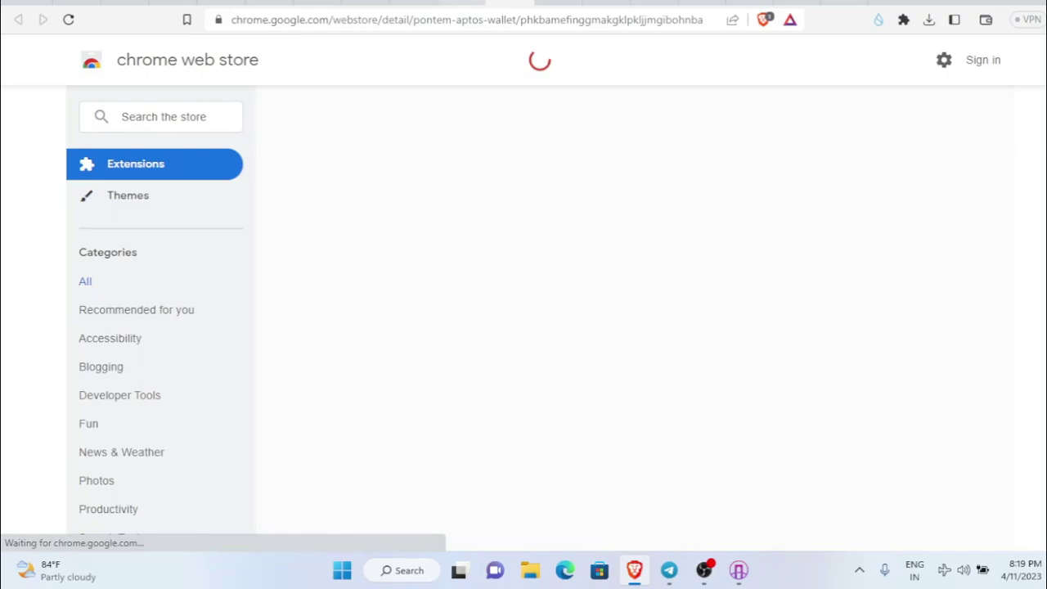
left_click(209, 2)
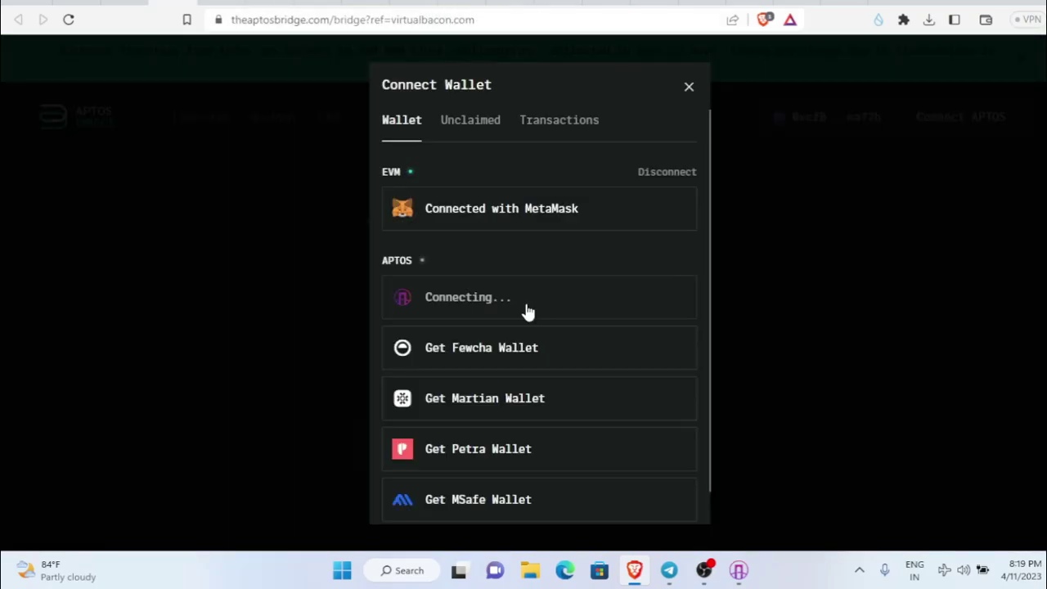
Open the Pontem Aptos Wallet extension and confirm its connection to Aptos Bridge
left_click(903, 22)
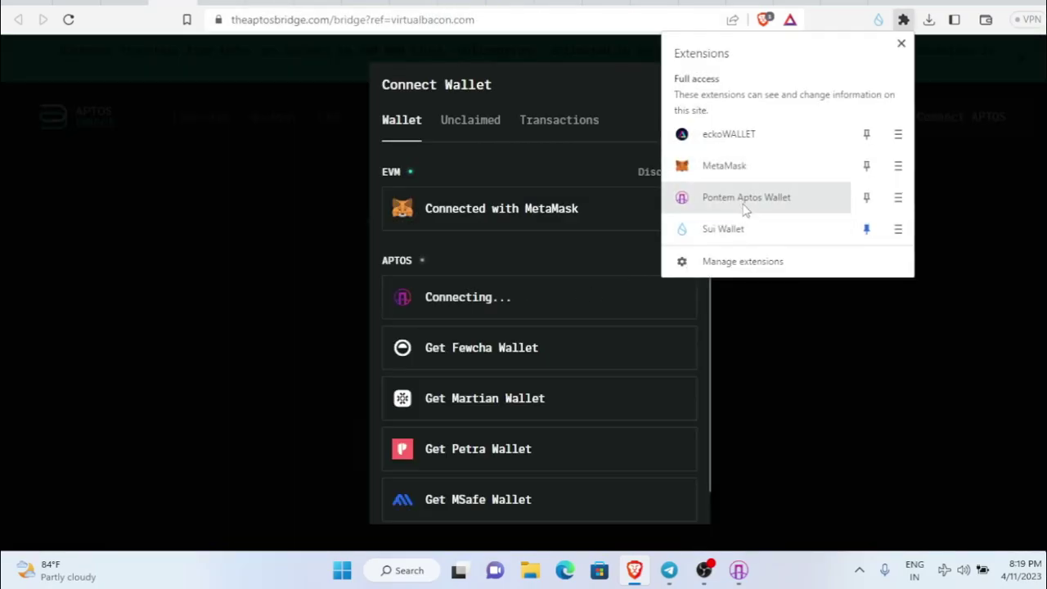
left_click(811, 206)
left_click(878, 23)
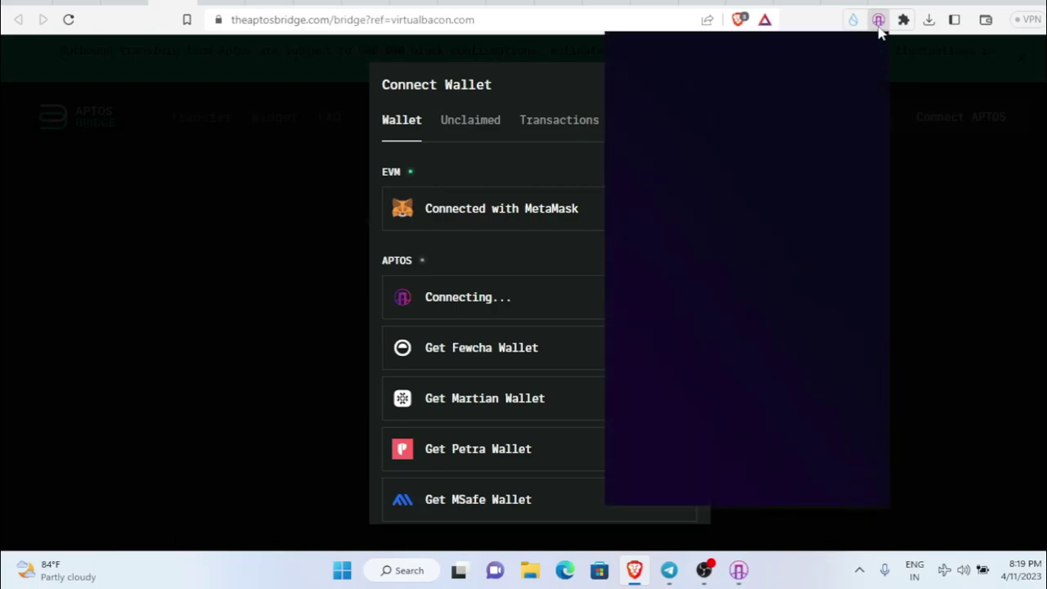
left_click(844, 462)
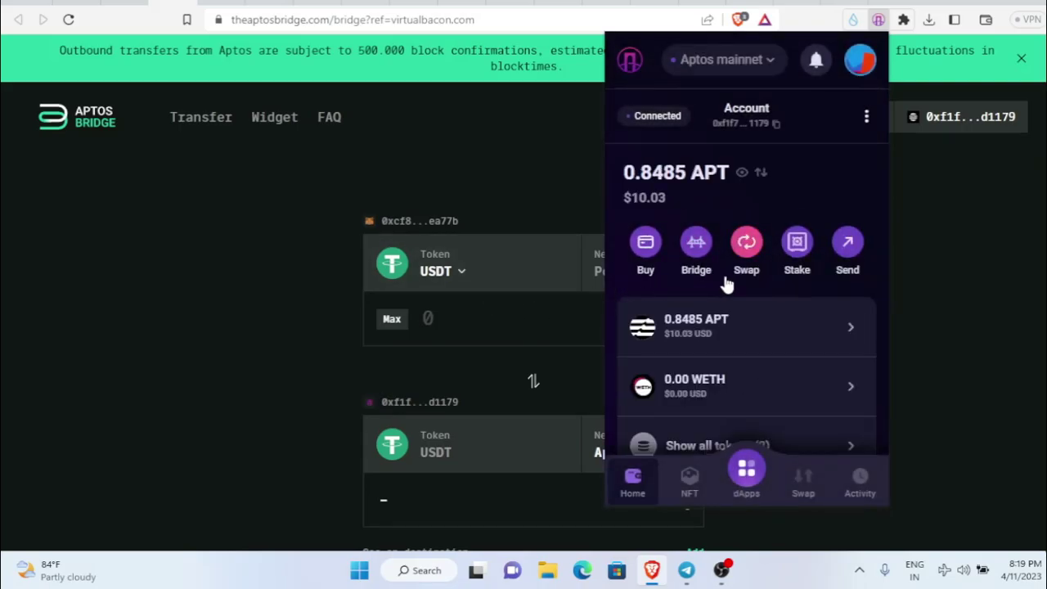
left_click(963, 287)
Set up an Aptos Bridge transfer of 0.00001 ETH from Ethereum to WETH on Aptos
scroll(483, 409, "down", 1)
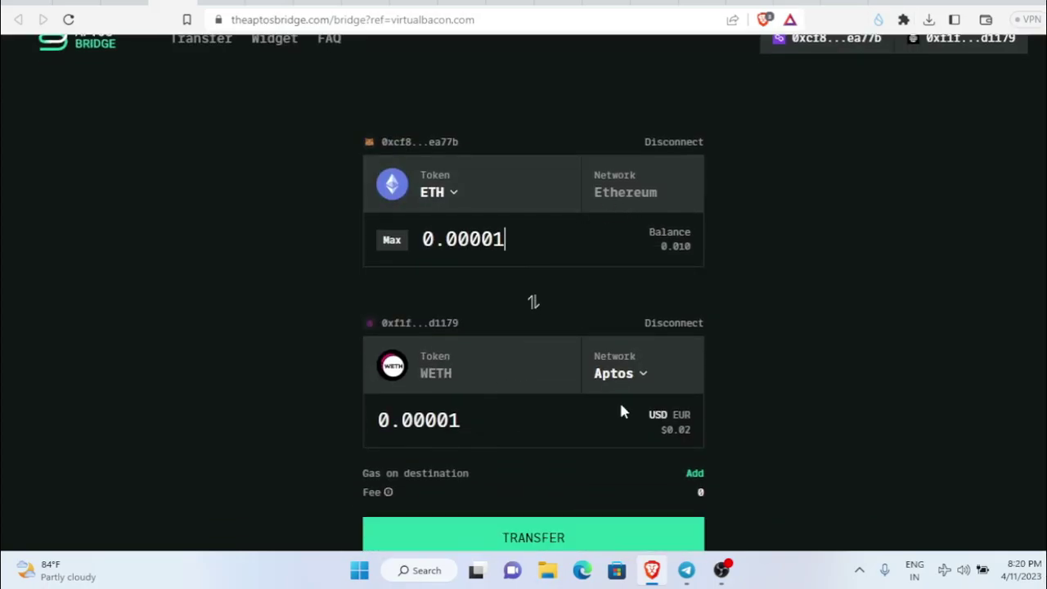
scroll(612, 397, "up", 1)
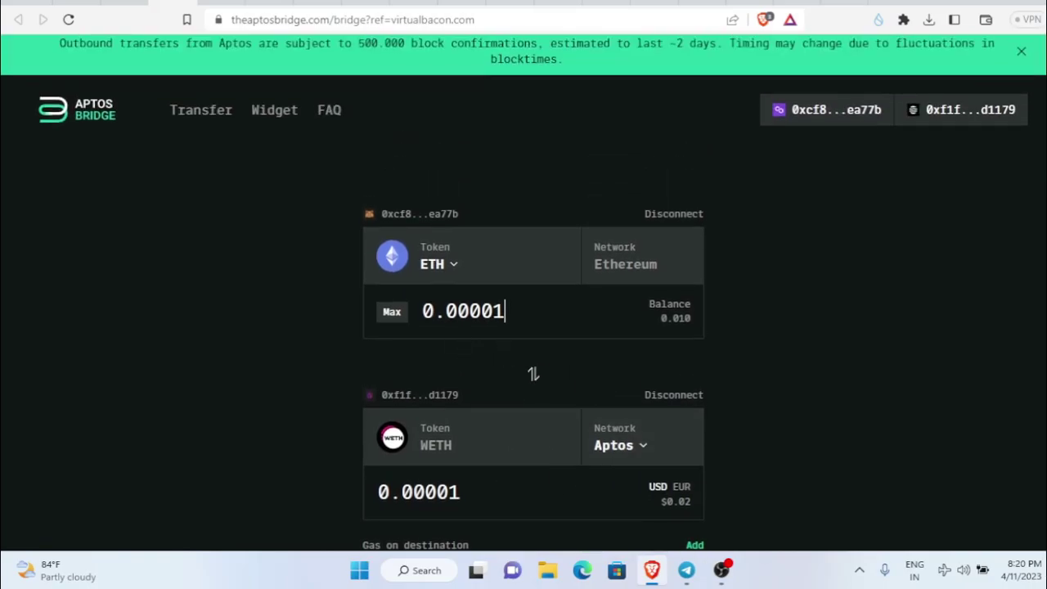
left_click_drag(422, 310, 506, 310)
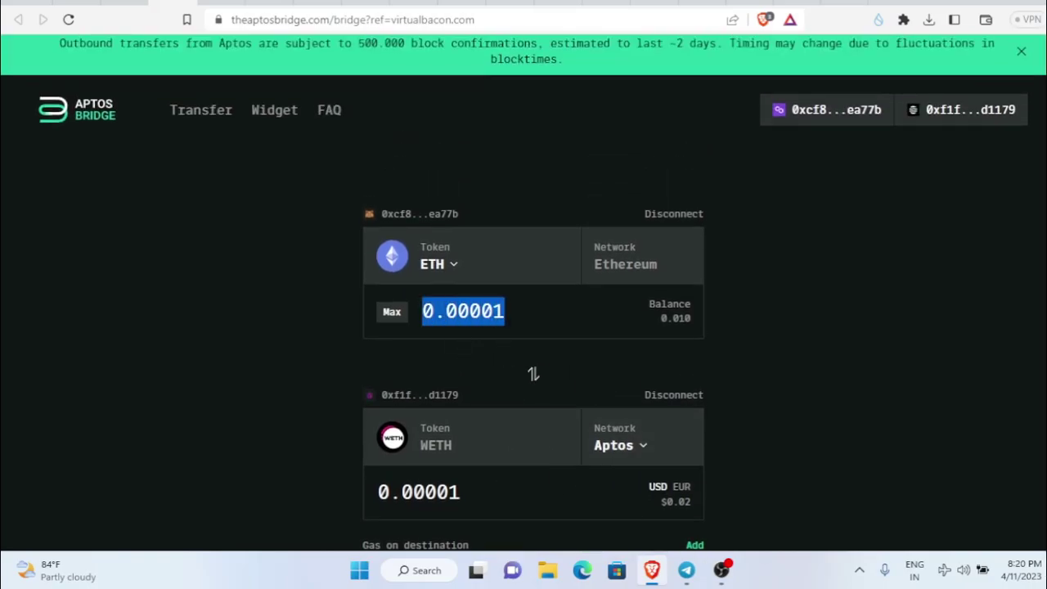
scroll(664, 364, "down", 1)
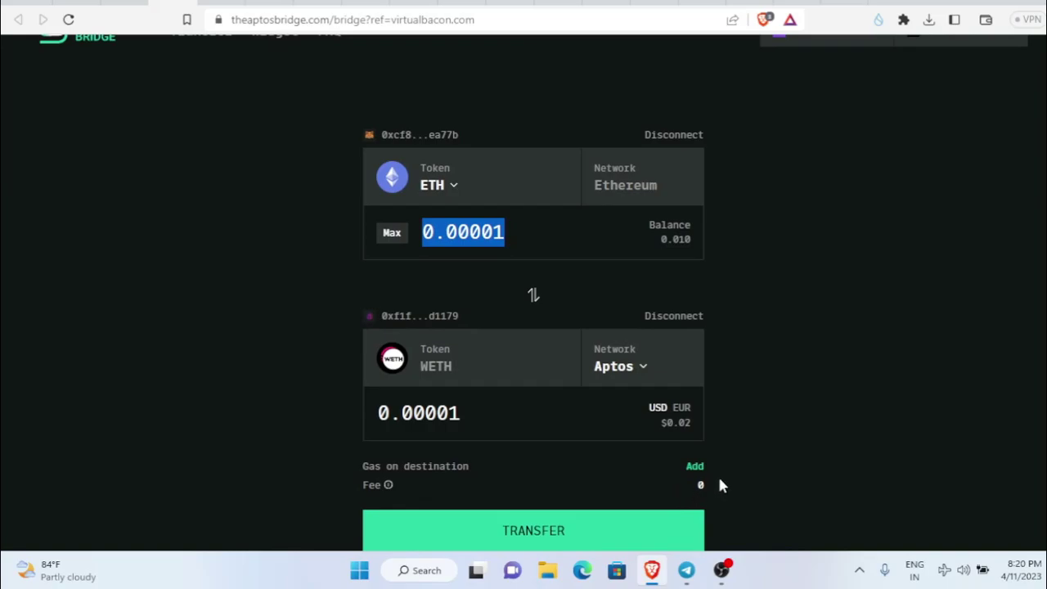
left_click(665, 471)
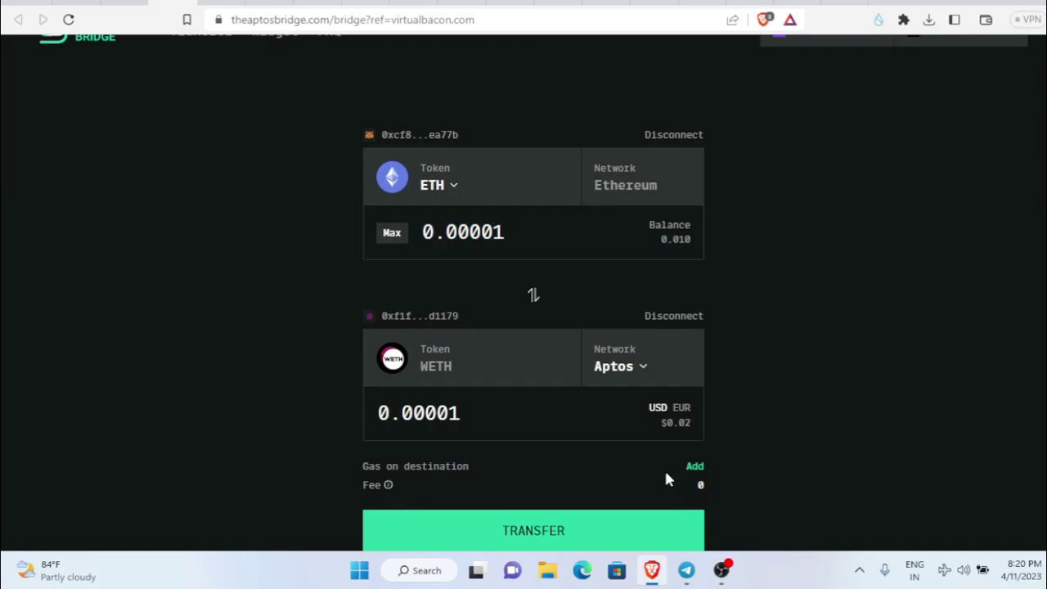
Submit the bridge transfer to Aptos, allow MetaMask to switch from Polygon to Ethereum Mainnet, and confirm the transaction
left_click(648, 530)
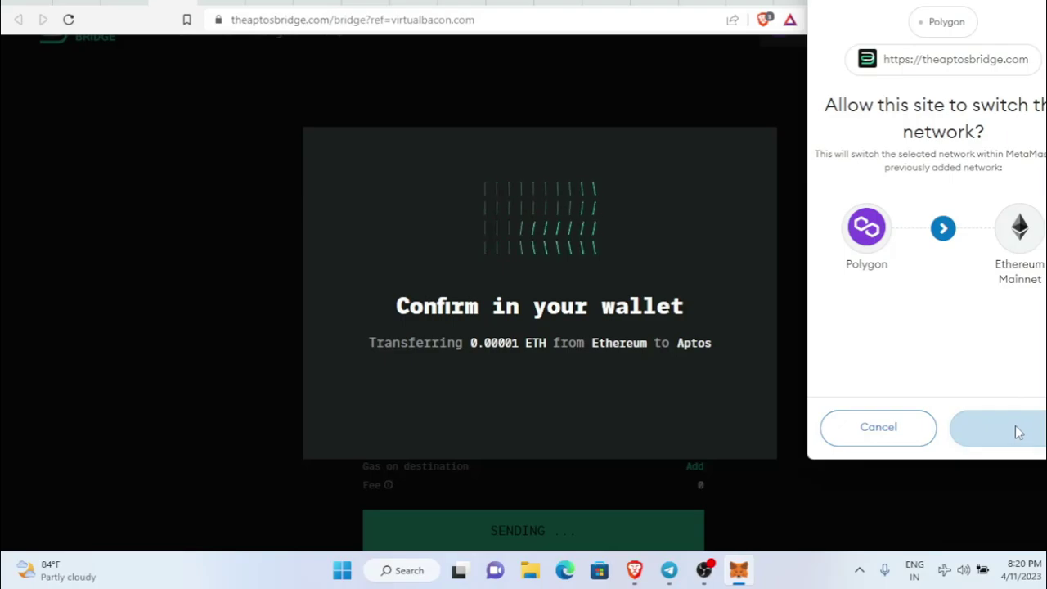
left_click(1018, 432)
left_click(1020, 446)
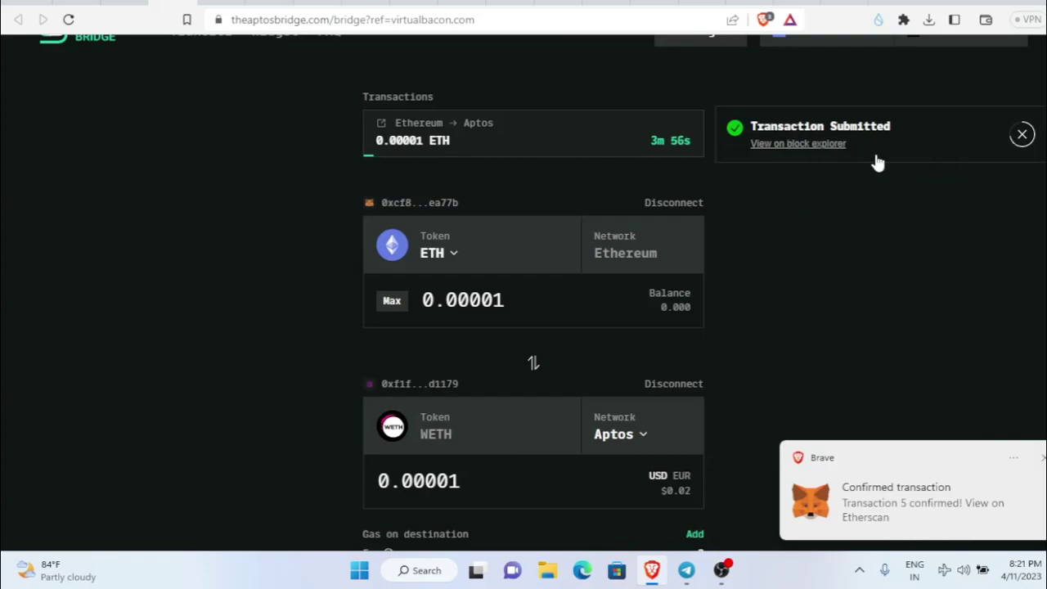
scroll(800, 258, "up", 2)
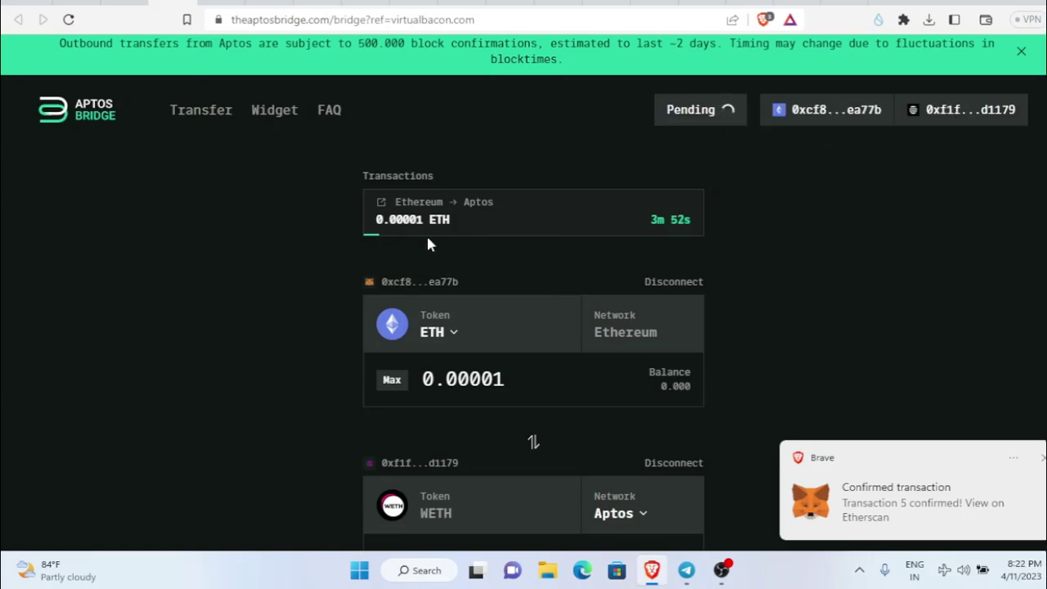
scroll(646, 241, "down", 3)
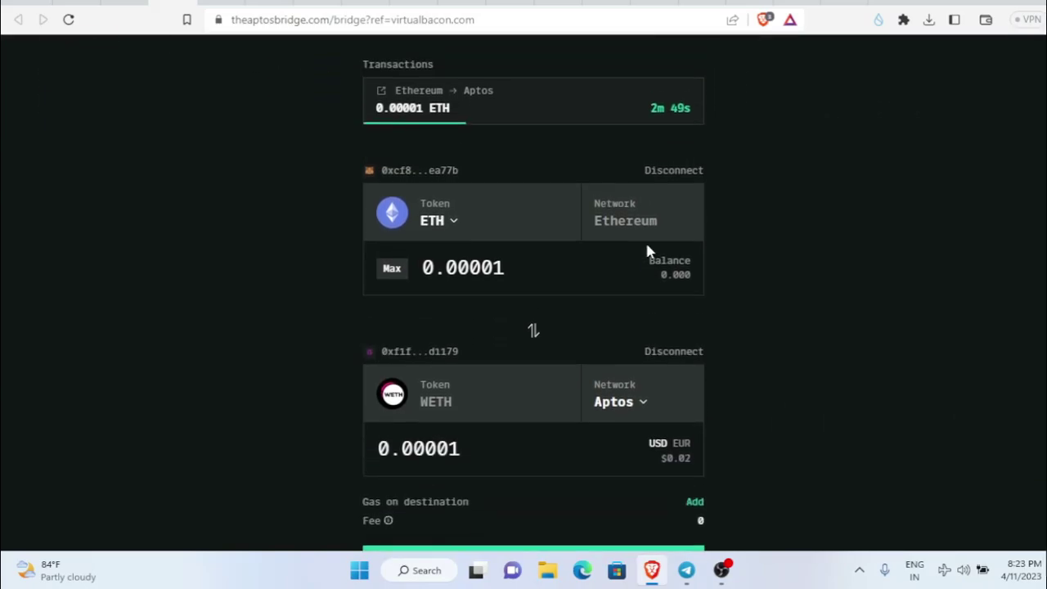
scroll(645, 240, "up", 3)
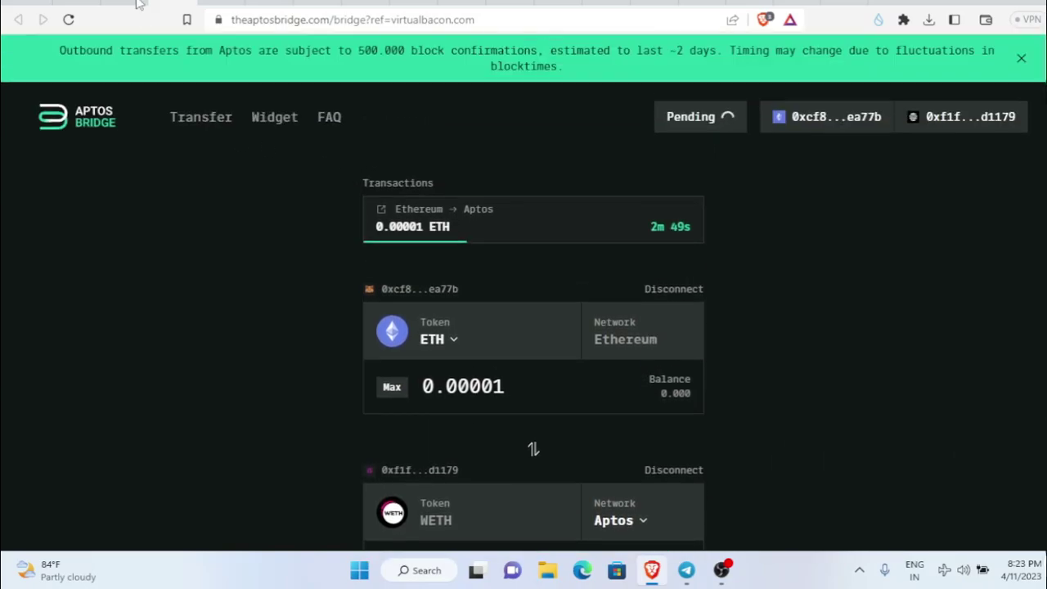
Return to the airdrop guide, read through Steps 5 and 6, and open the sushi.com/xswap link
left_click(122, 7)
scroll(413, 175, "up", 5)
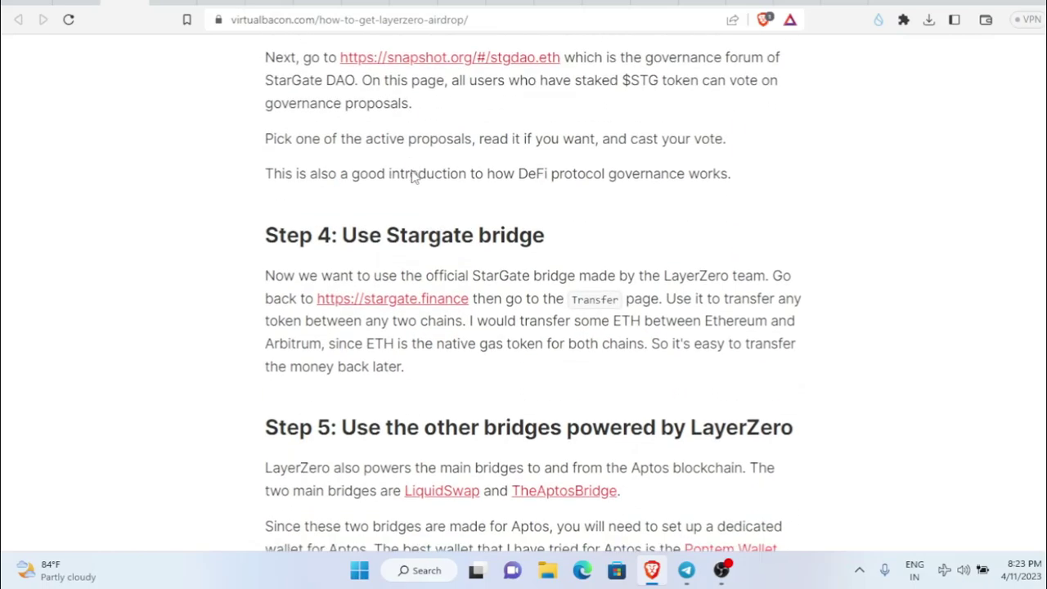
scroll(416, 240, "down", 3)
left_click_drag(265, 279, 818, 290)
left_click(831, 290)
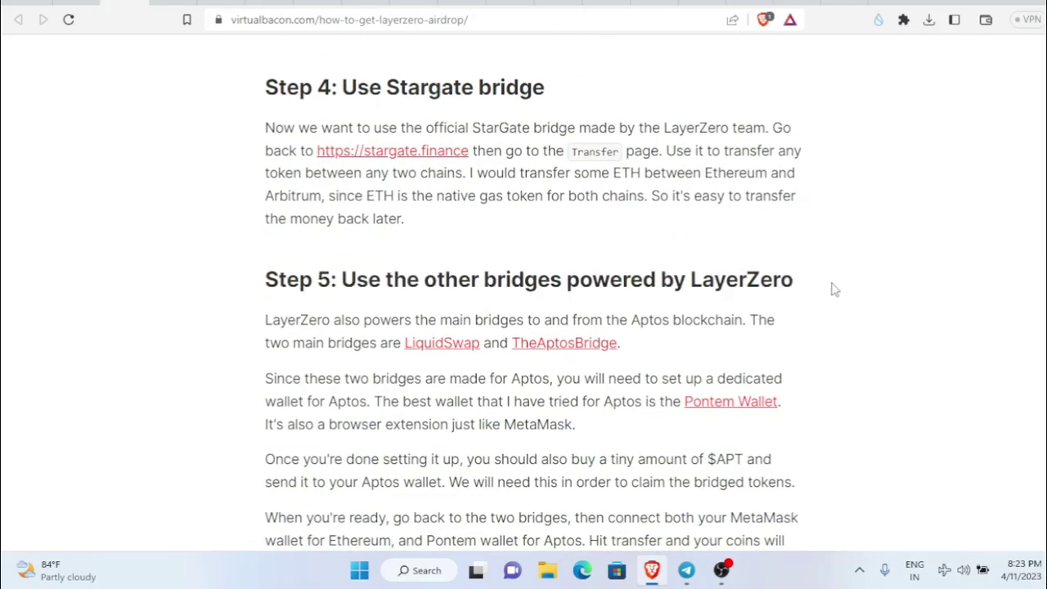
scroll(832, 290, "down", 10)
scroll(834, 289, "down", 1)
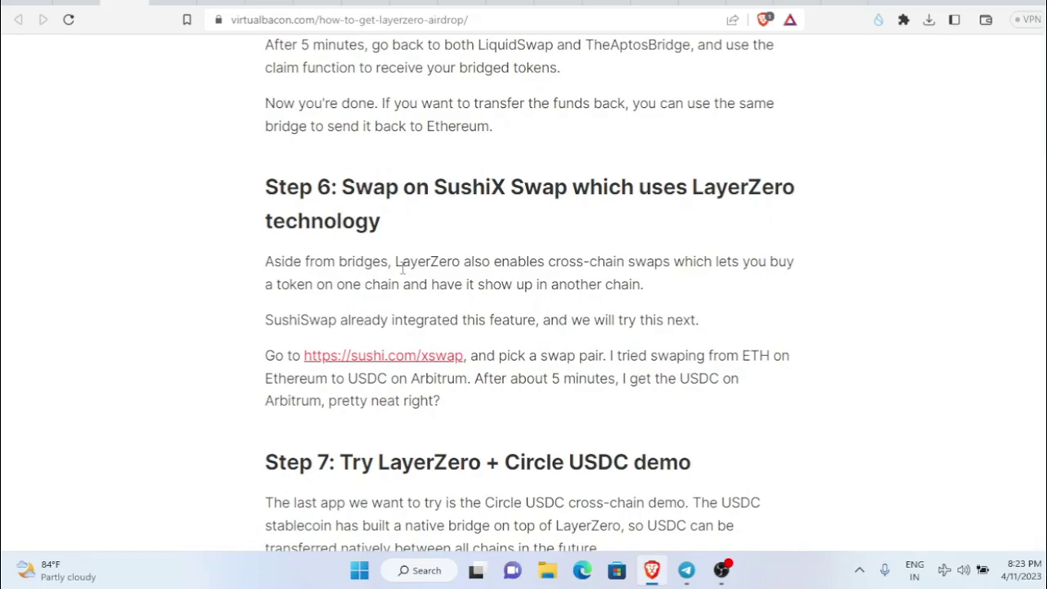
scroll(419, 257, "down", 2)
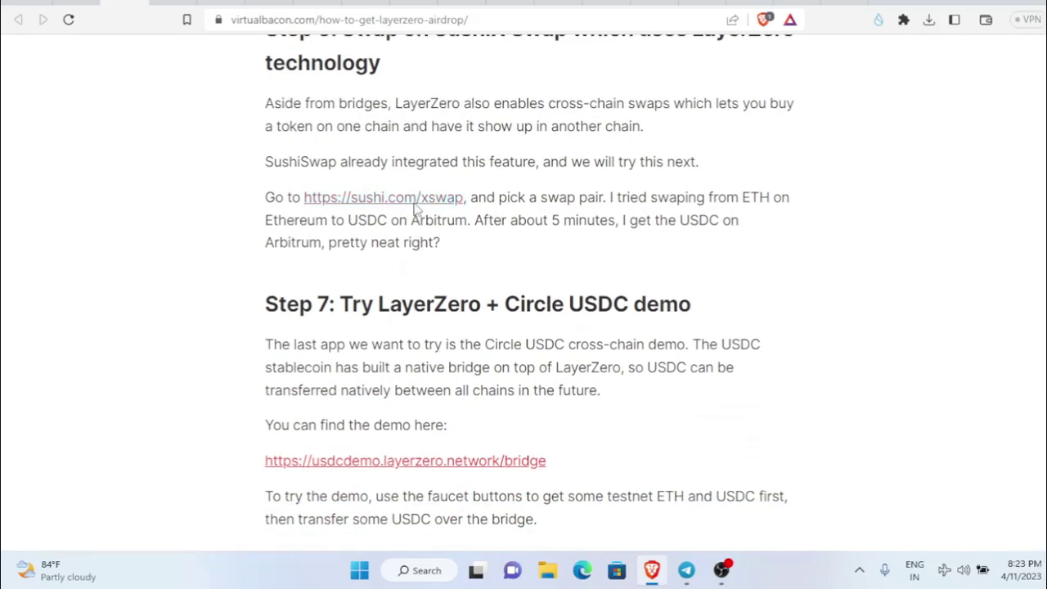
left_click(414, 201)
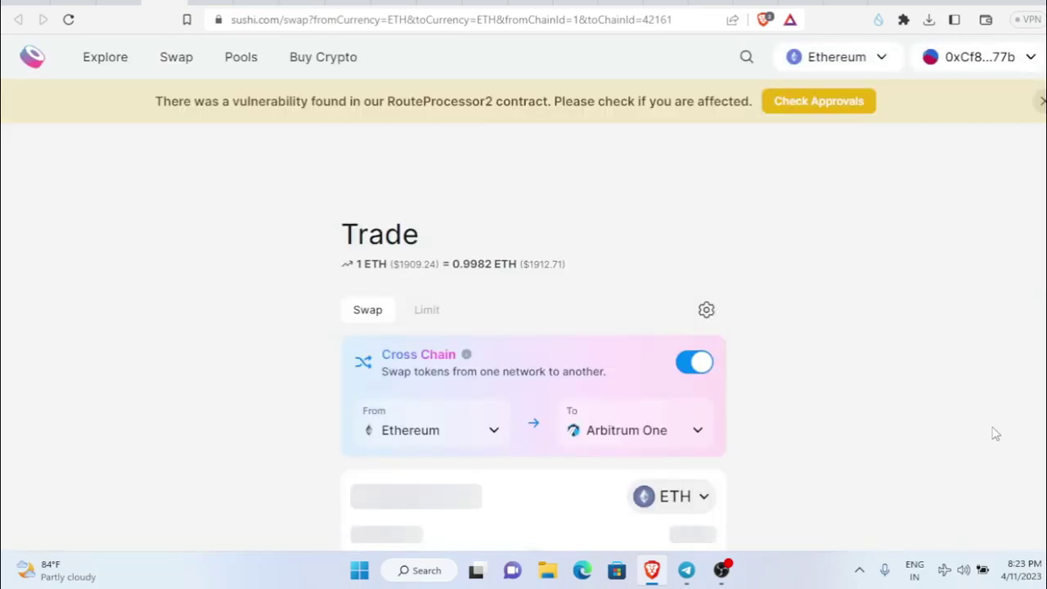
Set the cross-chain swap from Ethereum to Arbitrum One to use the full available ETH balance
scroll(998, 435, "down", 2)
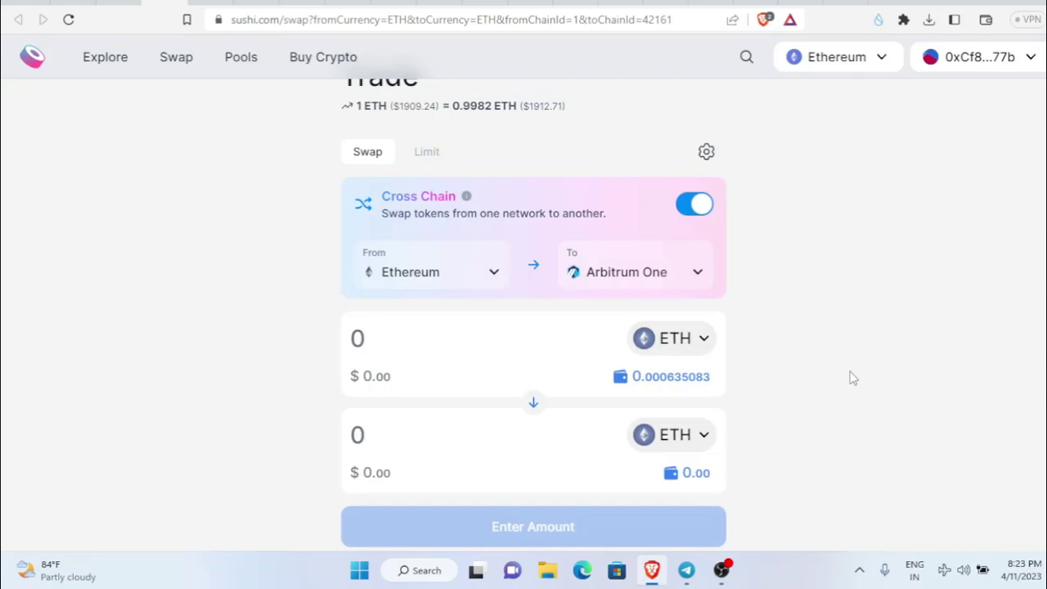
scroll(810, 315, "down", 1)
left_click(655, 313)
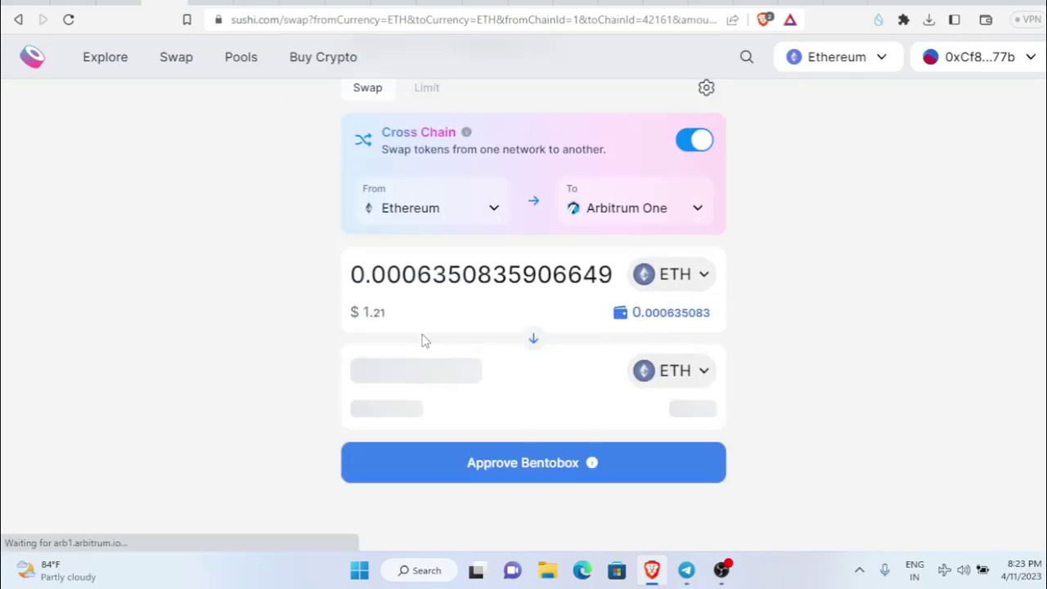
scroll(720, 384, "down", 1)
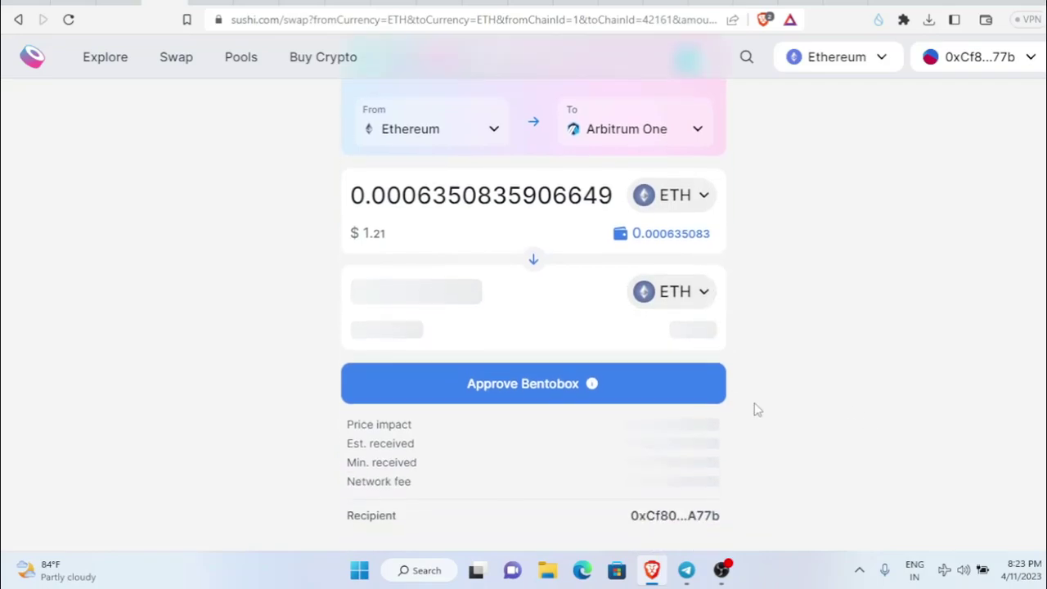
Approve Bentobox for the cross-chain swap, sign the request in MetaMask, and review the swap details
left_click(577, 405)
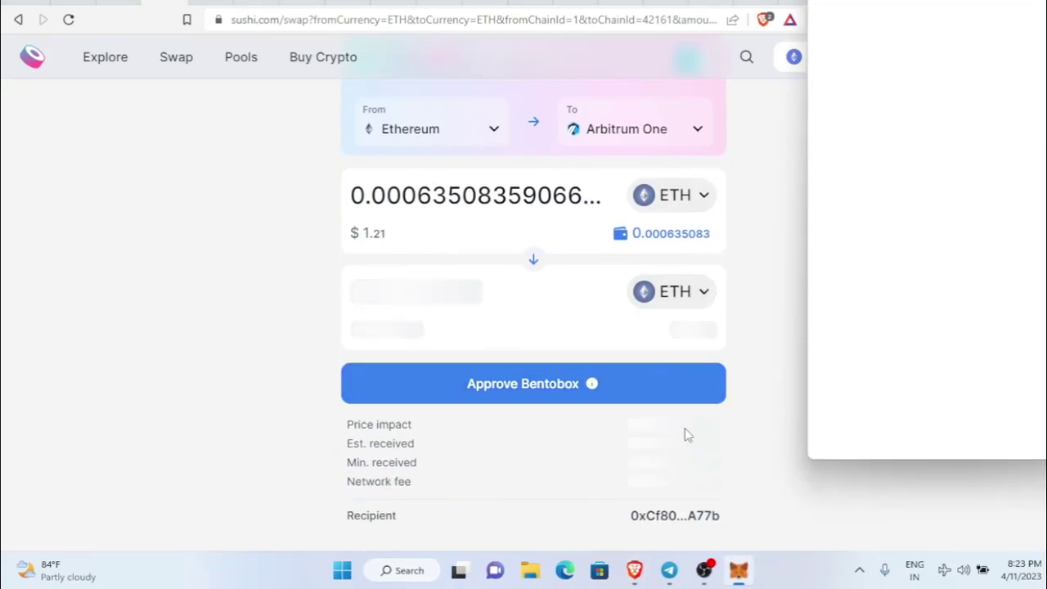
scroll(1039, 311, "down", 3)
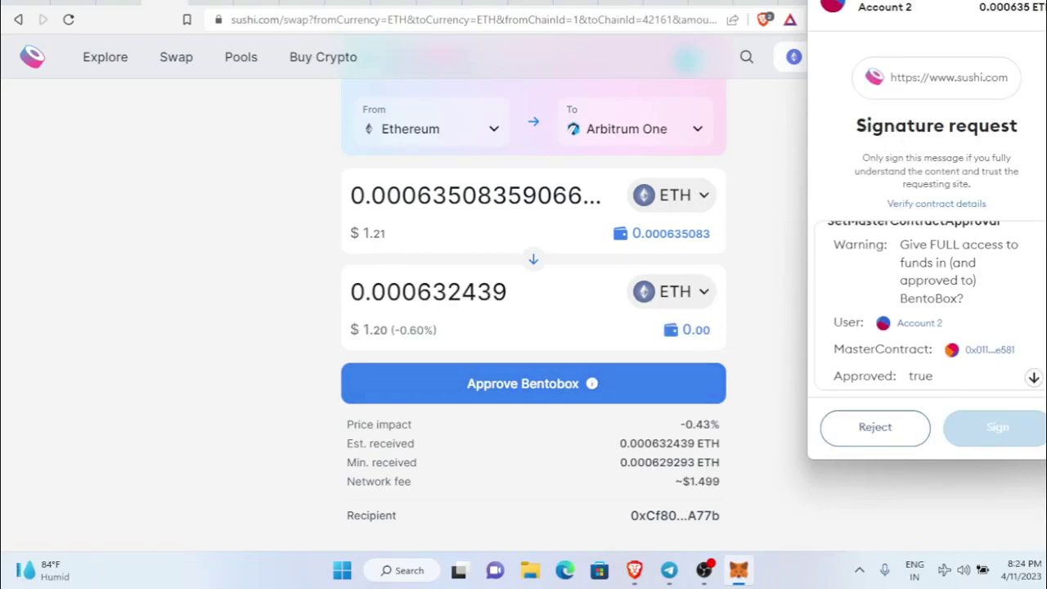
left_click(1027, 432)
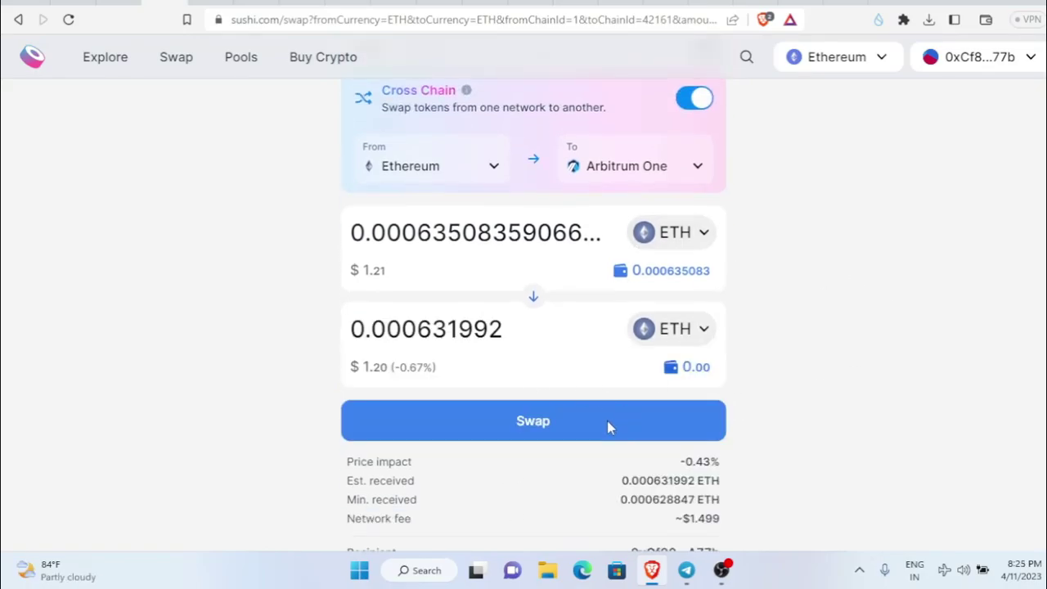
scroll(712, 367, "up", 2)
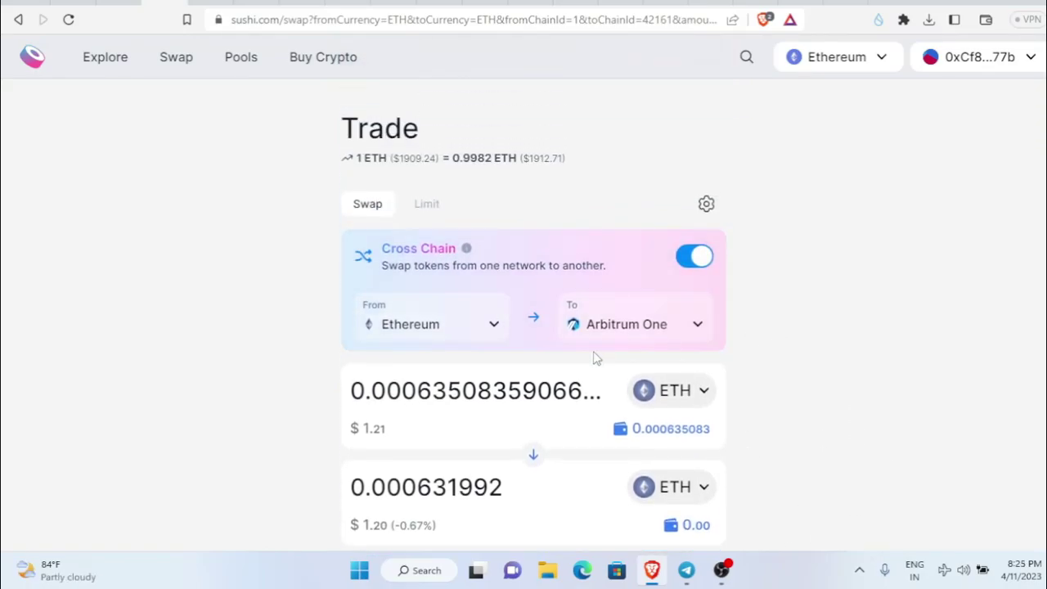
scroll(595, 357, "down", 2)
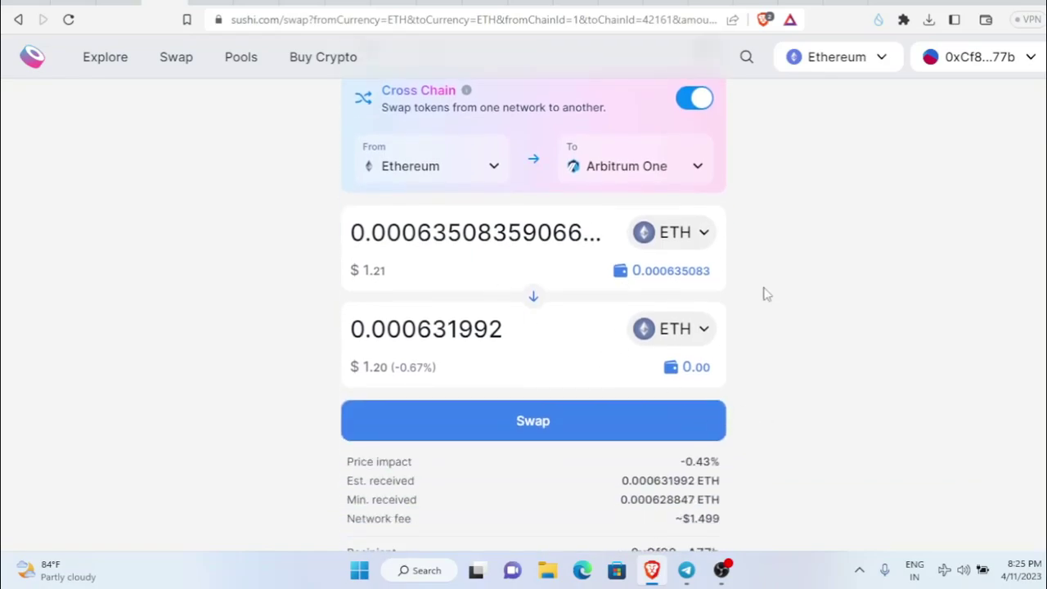
scroll(764, 295, "up", 2)
Read the guide's Step 7 on the LayerZero and Circle USDC demo and open the USDC demo bridge link
left_click(352, 3)
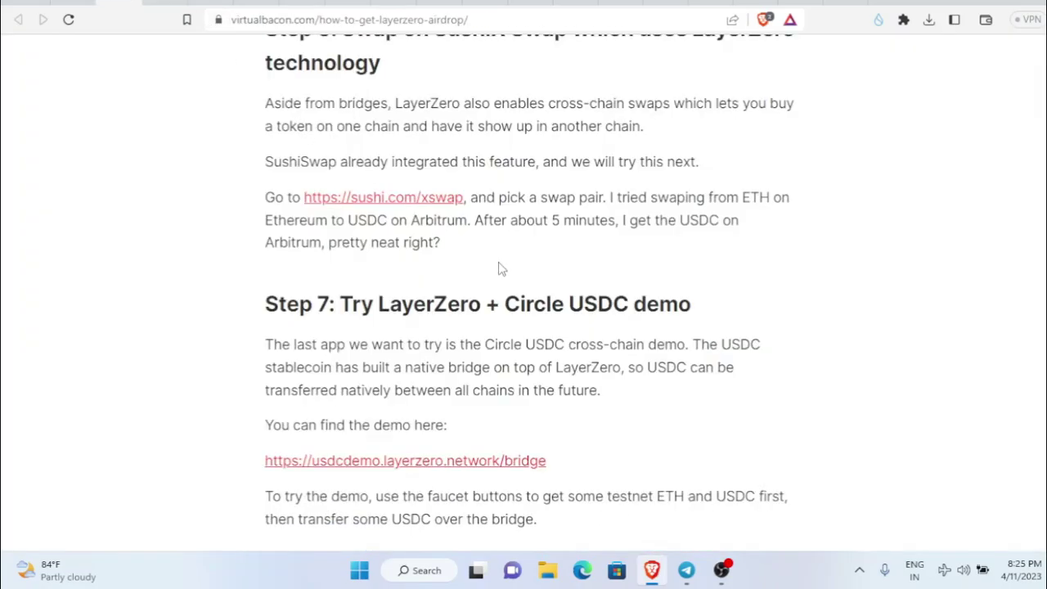
scroll(501, 269, "up", 3)
left_click_drag(261, 267, 503, 314)
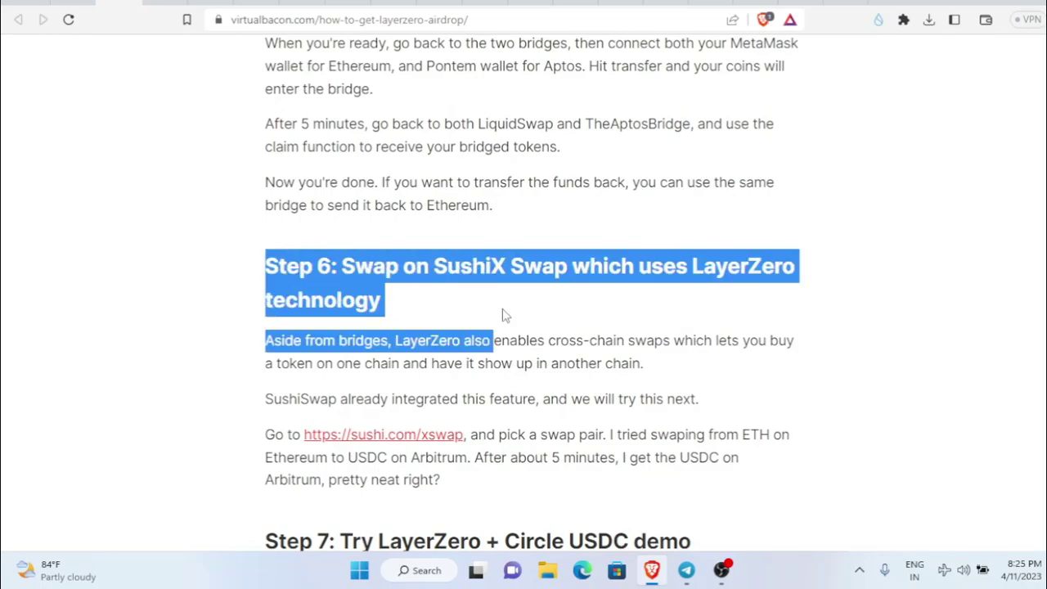
left_click(502, 315)
scroll(503, 315, "down", 5)
left_click_drag(268, 146, 746, 160)
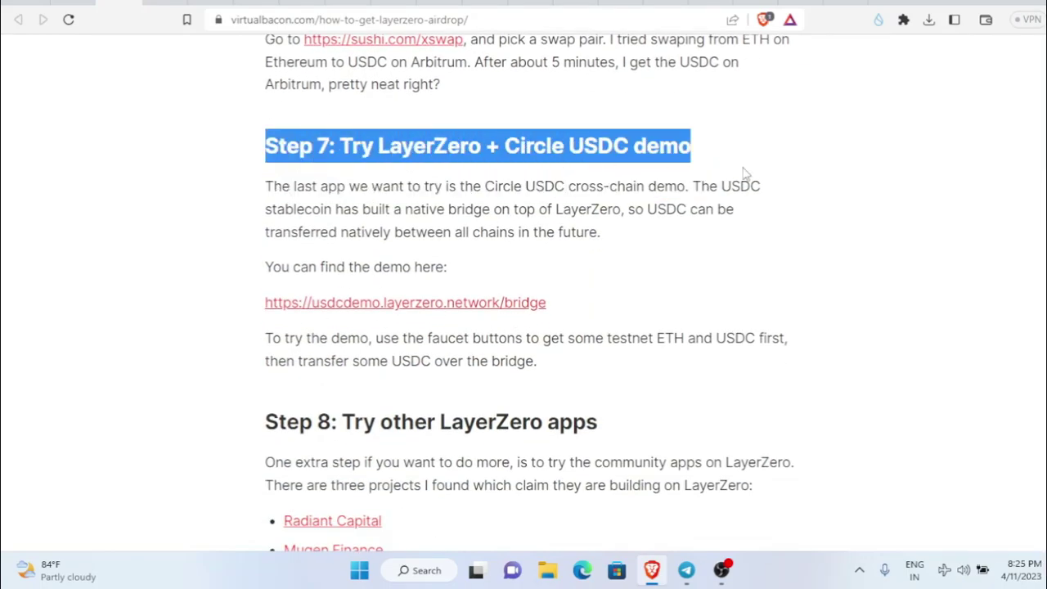
left_click(518, 308)
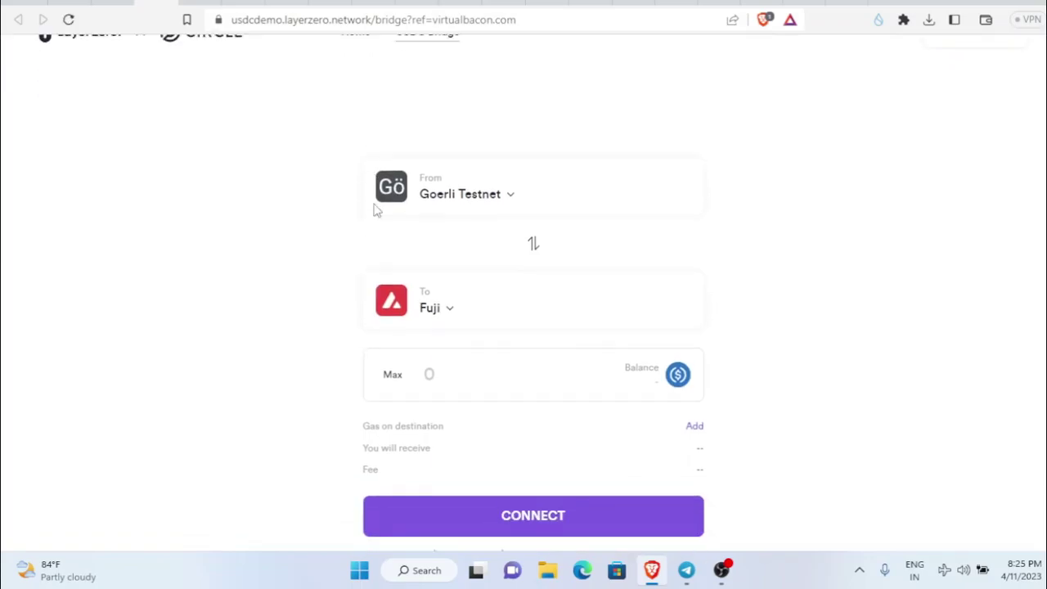
Connect the MetaMask wallet to the LayerZero and Circle USDC demo bridge and review its transfer form, faucet links and notice
left_click(975, 100)
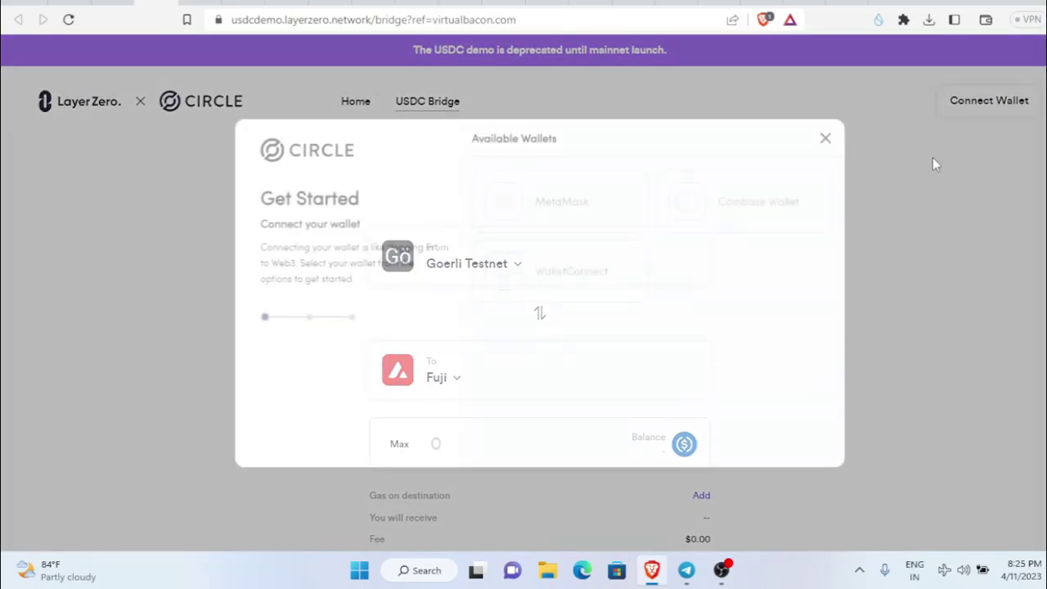
left_click(496, 203)
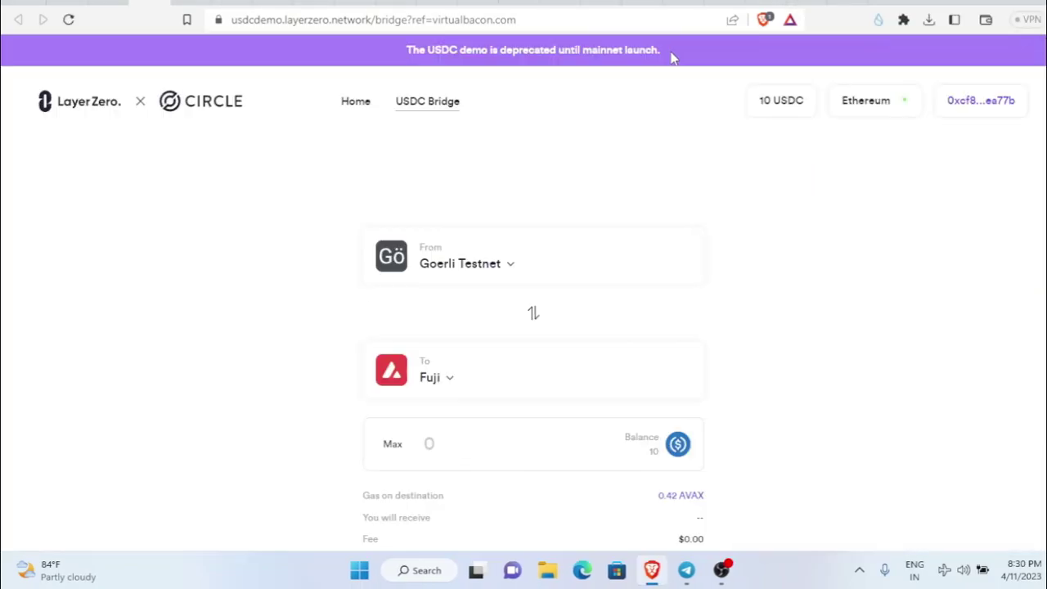
scroll(899, 289, "down", 2)
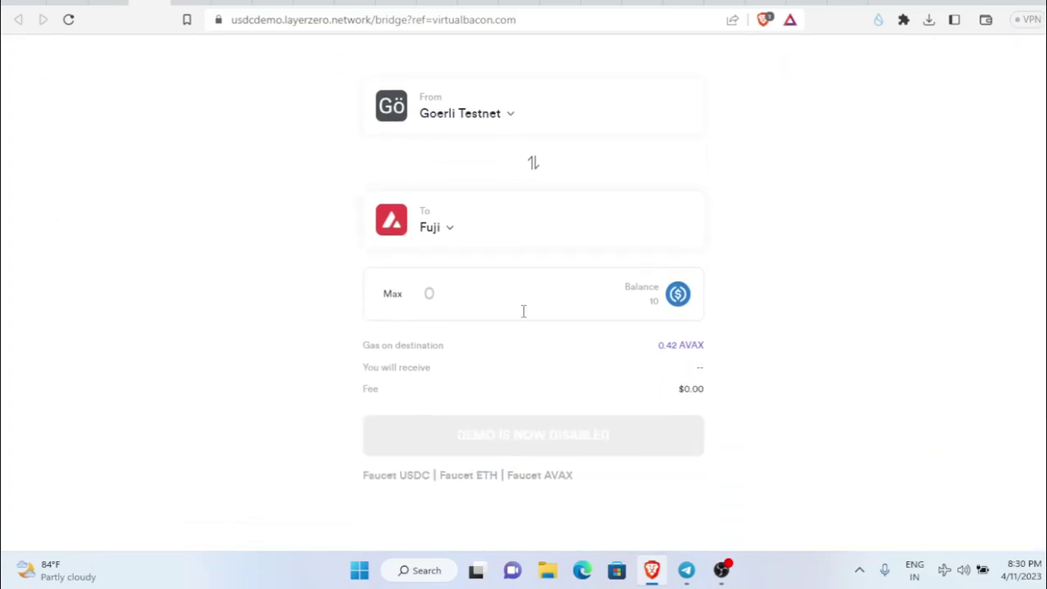
left_click_drag(596, 478, 324, 475)
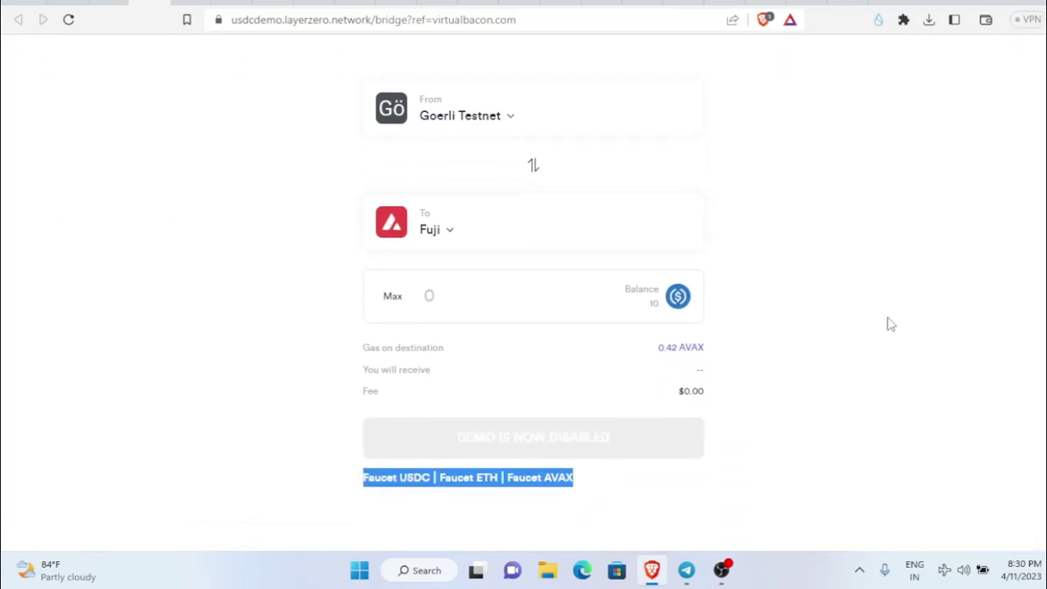
scroll(890, 324, "up", 2)
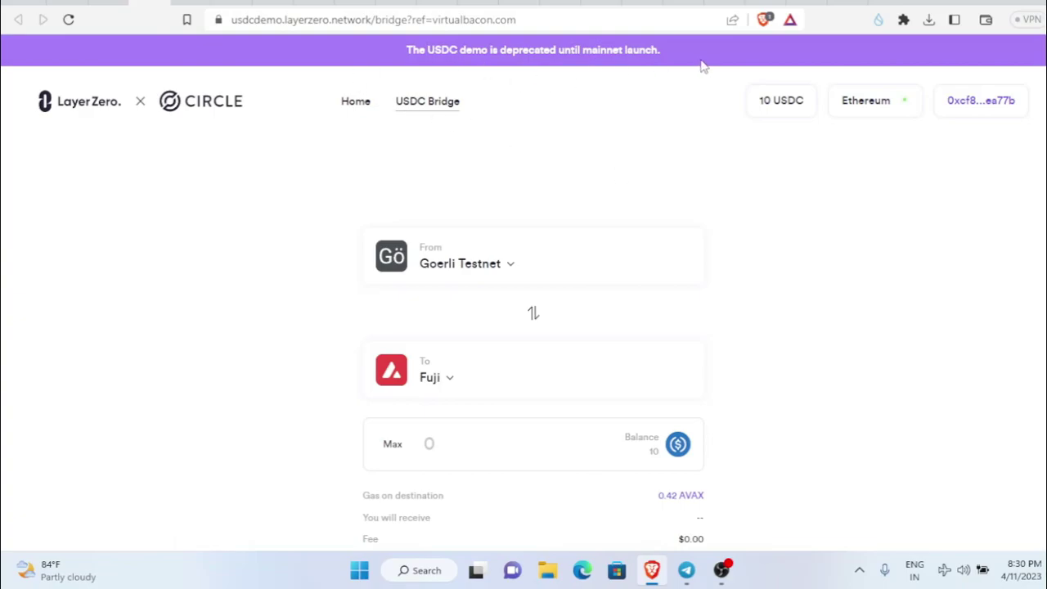
scroll(757, 251, "down", 1)
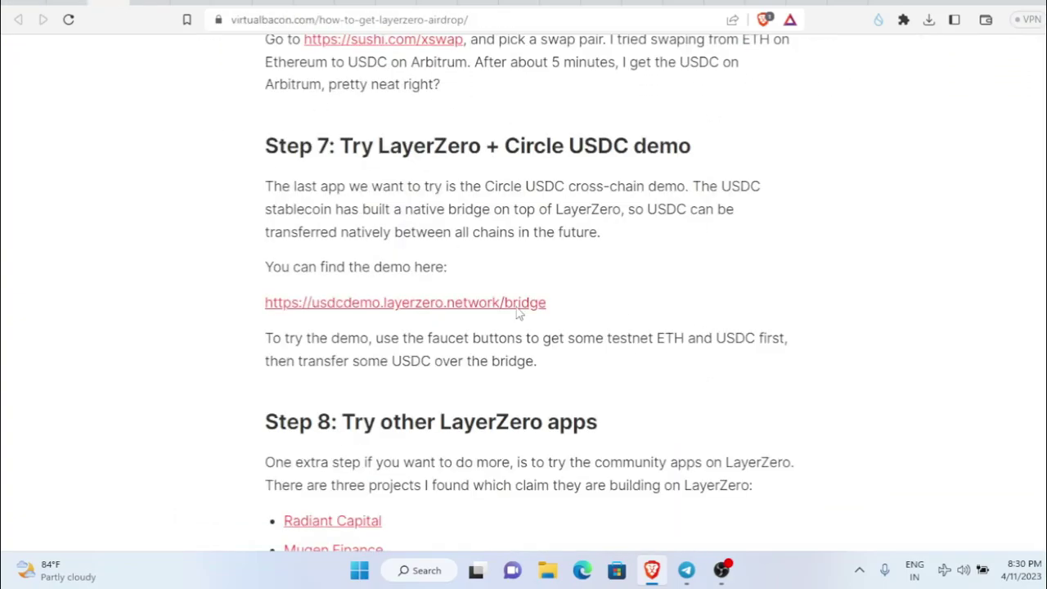
Return to the airdrop guide and reread the Step 7 instructions for trying the Circle USDC demo
left_click_drag(580, 421, 265, 186)
left_click(664, 335)
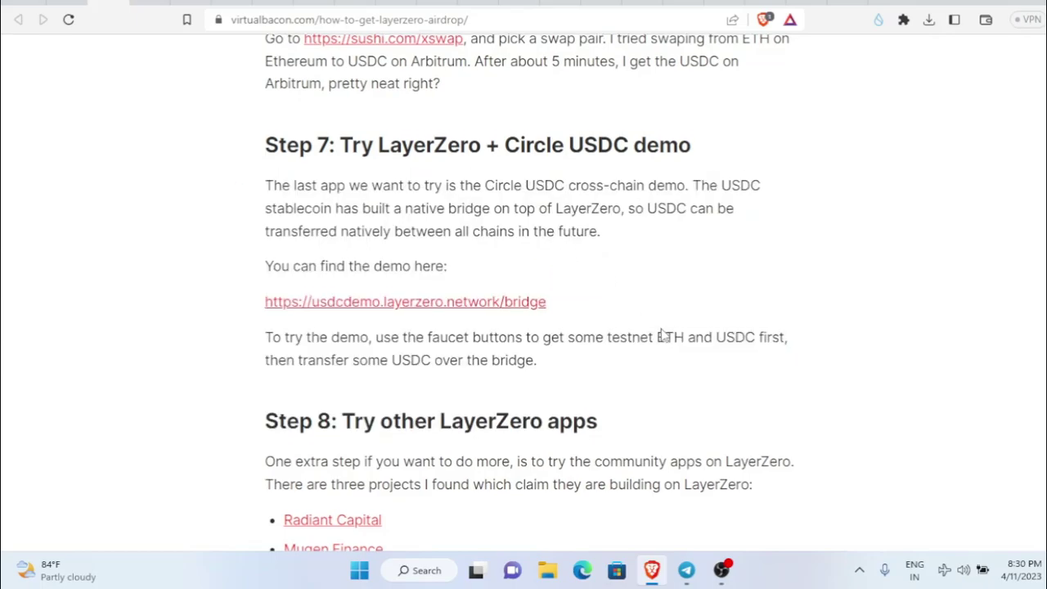
scroll(662, 342, "down", 2)
scroll(662, 366, "down", 1)
scroll(662, 370, "up", 3)
scroll(437, 168, "up", 5)
scroll(606, 360, "down", 5)
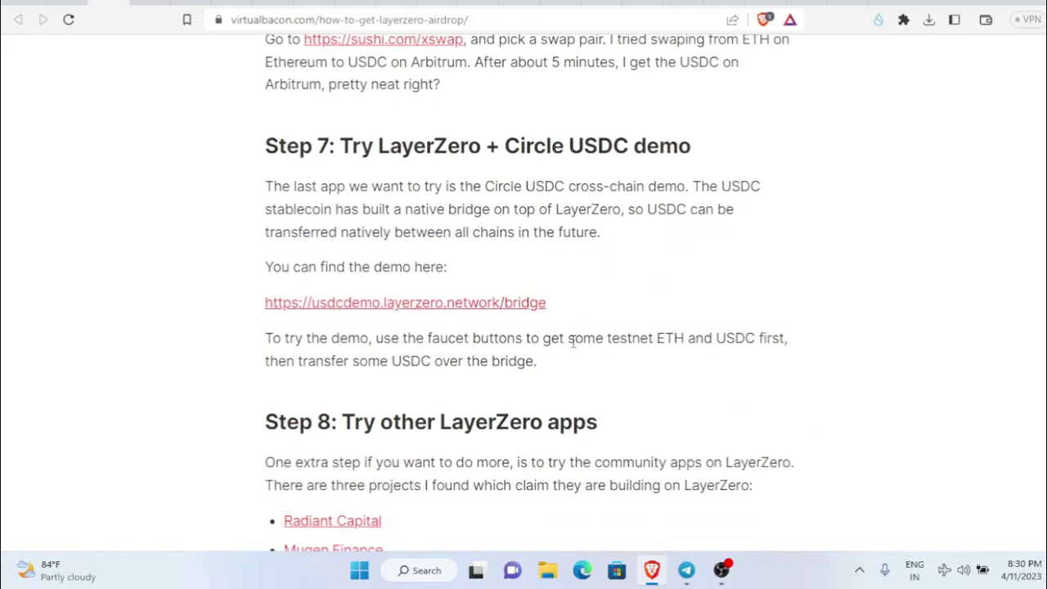
Read the guide's Step 8 on other LayerZero apps, highlighting the Radiant Capital, Mugen Finance and Omni-X project links
scroll(572, 342, "down", 3)
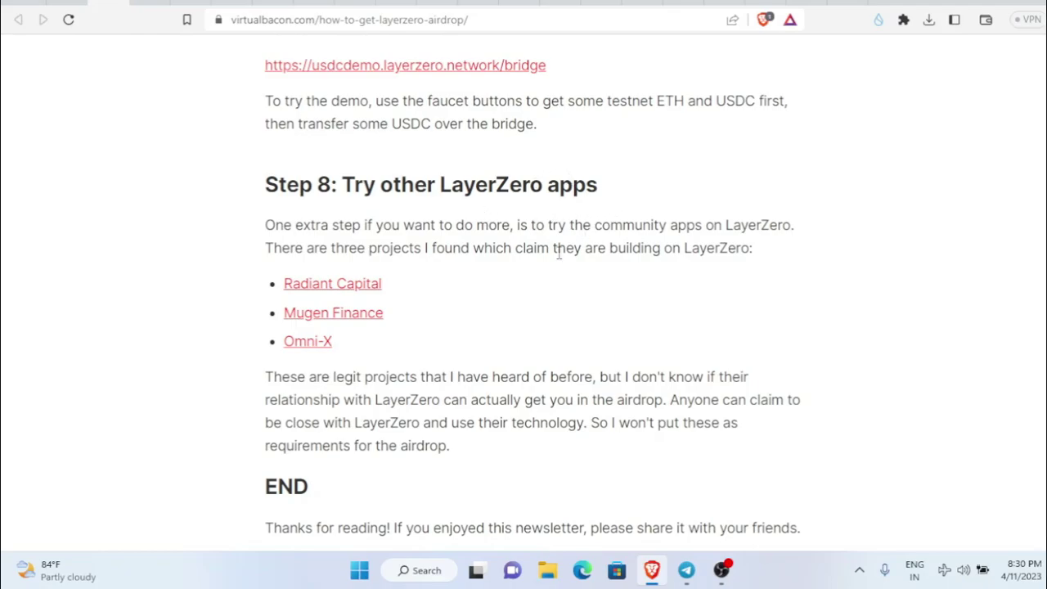
left_click_drag(426, 290, 202, 296)
left_click(446, 324)
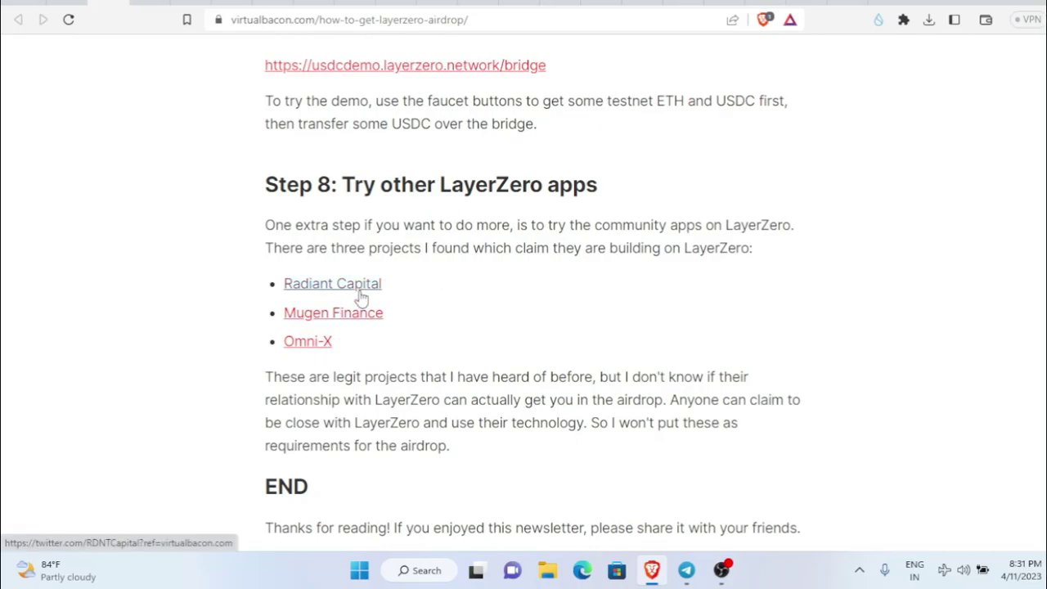
left_click_drag(404, 359, 334, 301)
Review Step 7 of the guide once more and go back through the earlier steps to Steps 1 and 2
scroll(420, 327, "up", 3)
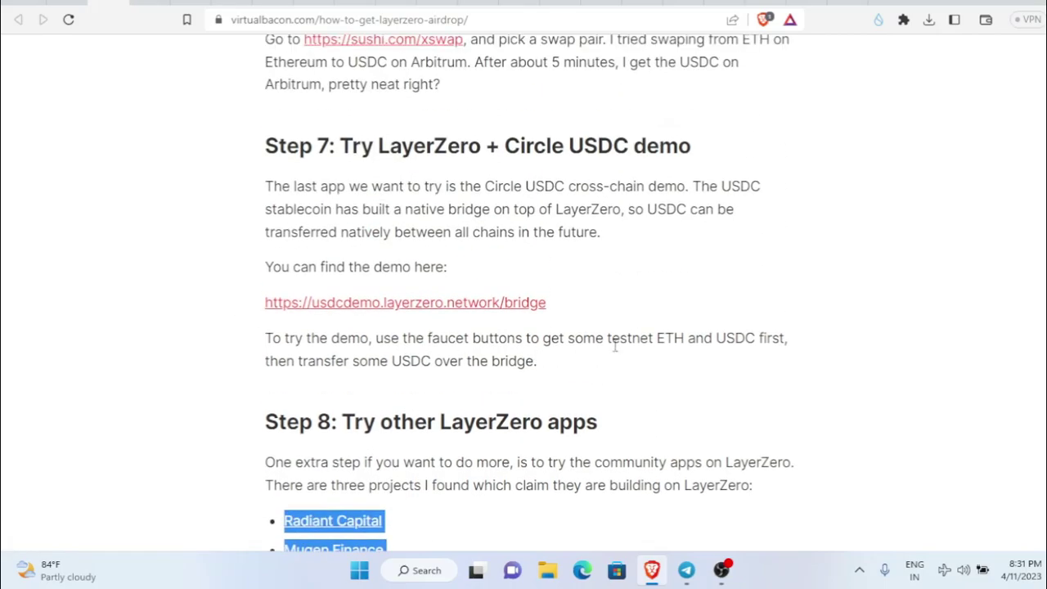
left_click(528, 358)
left_click_drag(528, 358, 261, 187)
left_click(452, 231)
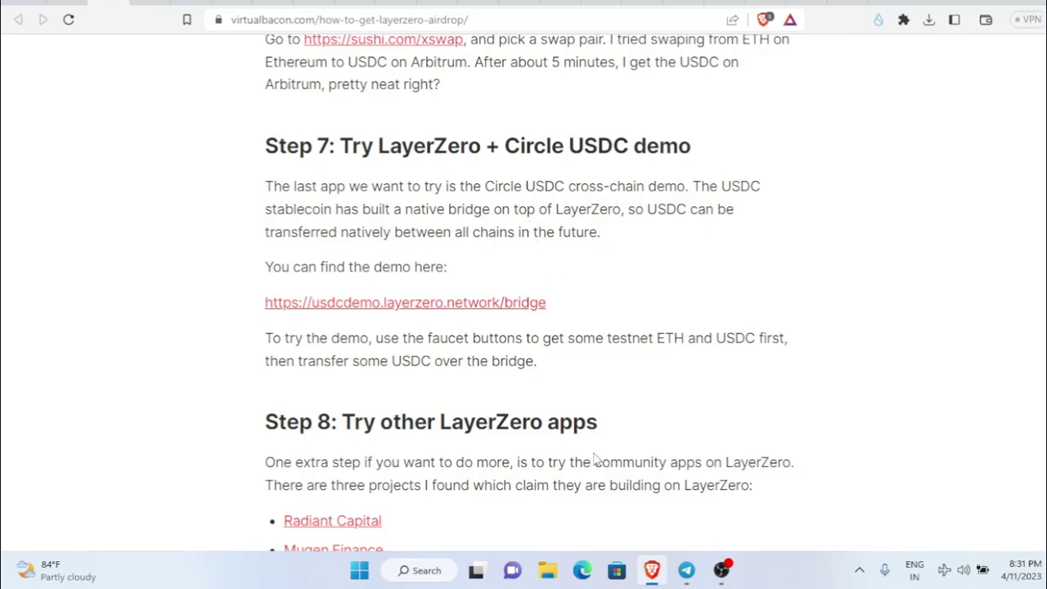
scroll(671, 439, "up", 5)
scroll(670, 439, "up", 10)
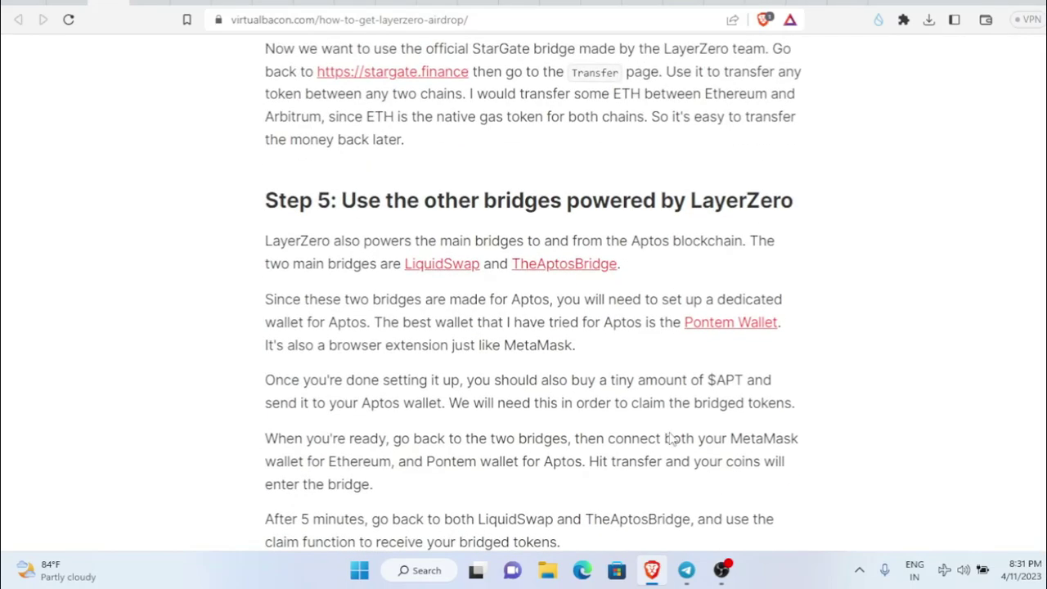
scroll(671, 439, "up", 4)
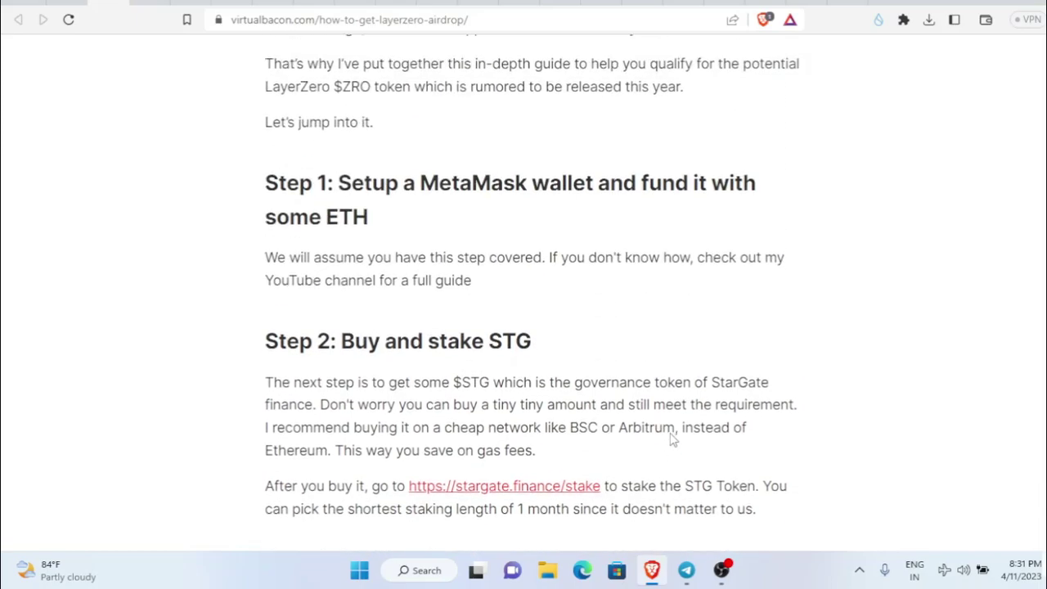